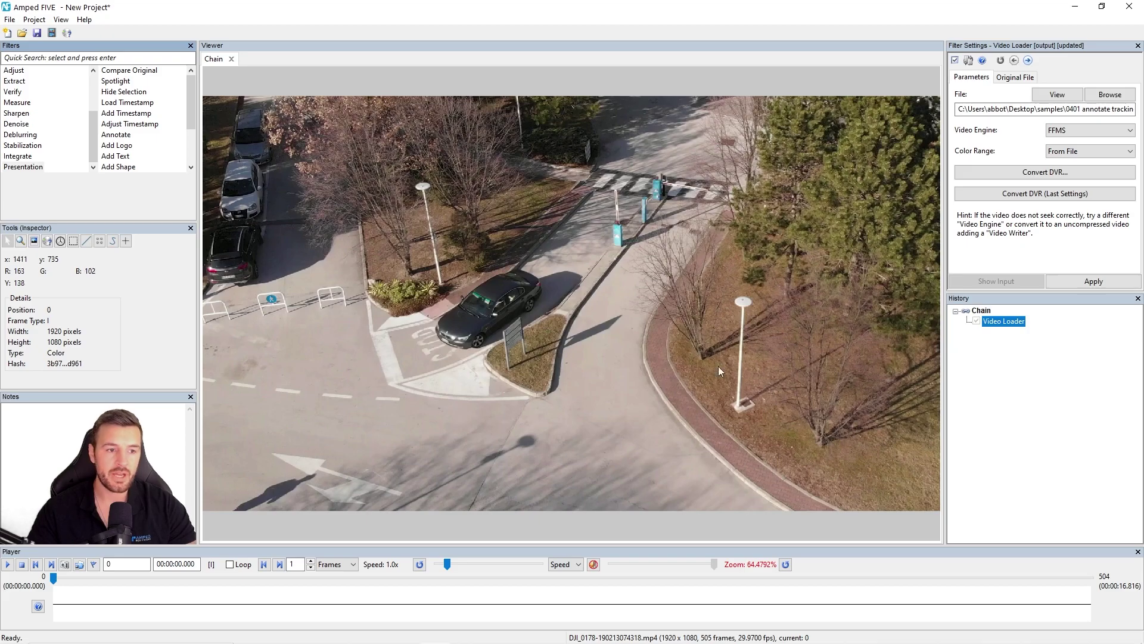
# Add the Annotate filter from the Presentation category to the video chain
pyautogui.click(23, 167)
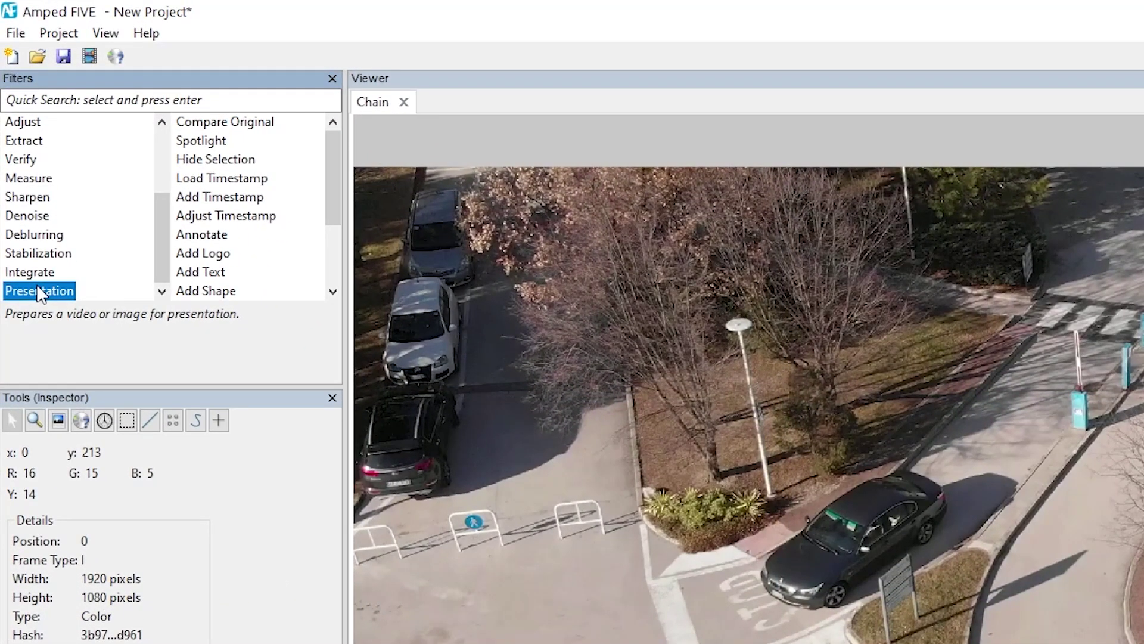
pyautogui.click(212, 236)
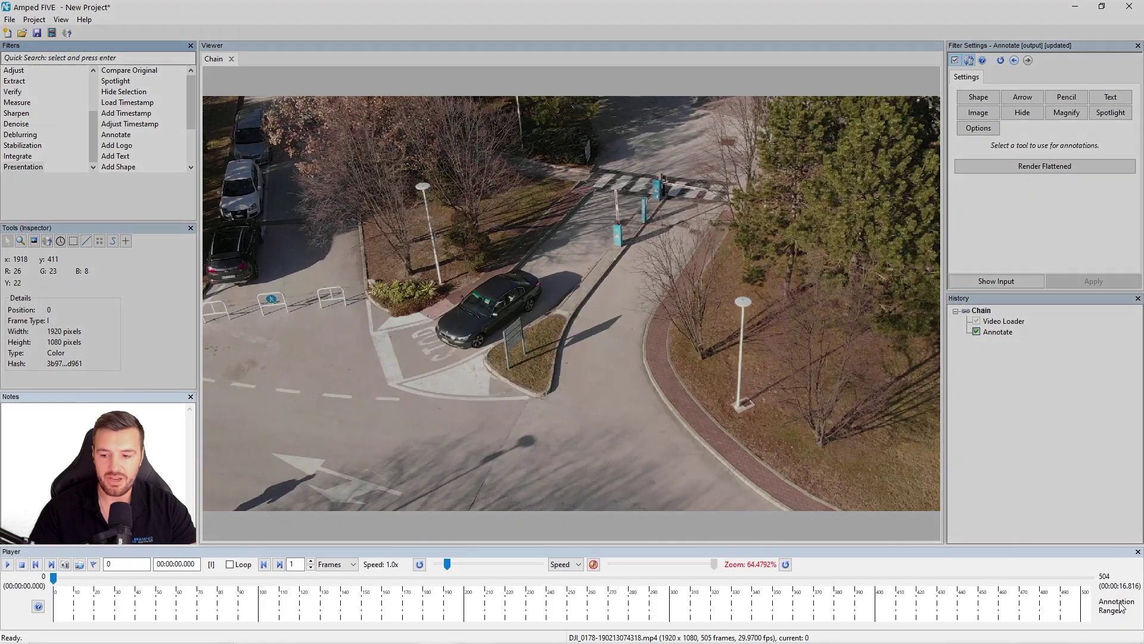
pyautogui.moveTo(1118, 606)
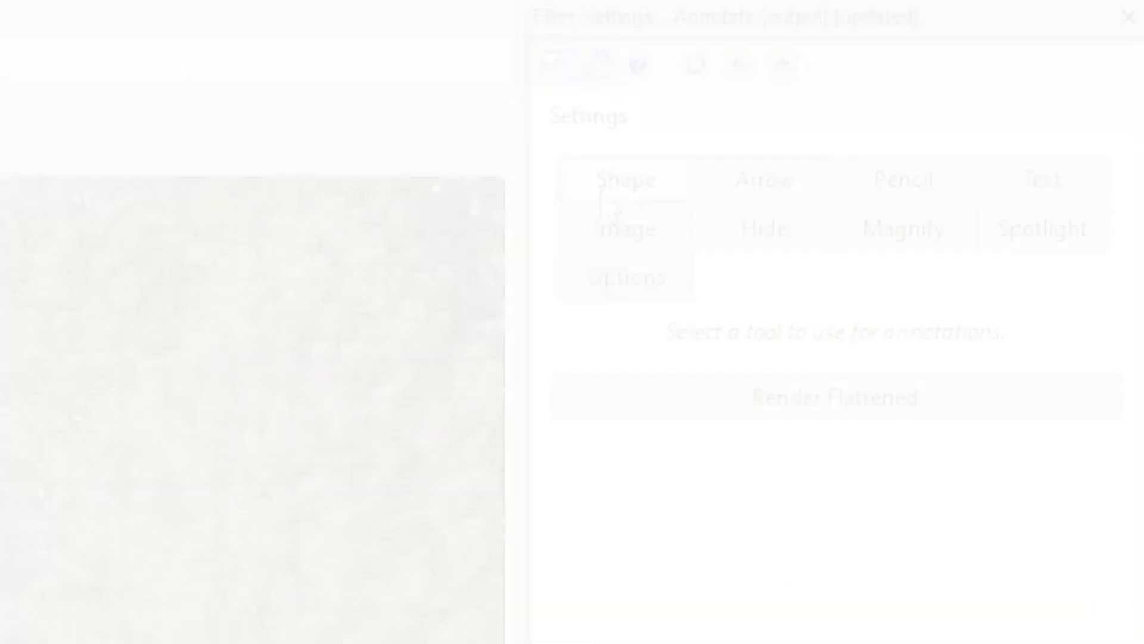
# Draw a rectangle annotation around the dark car at the stop marking and fit it closely to the car
pyautogui.click(971, 102)
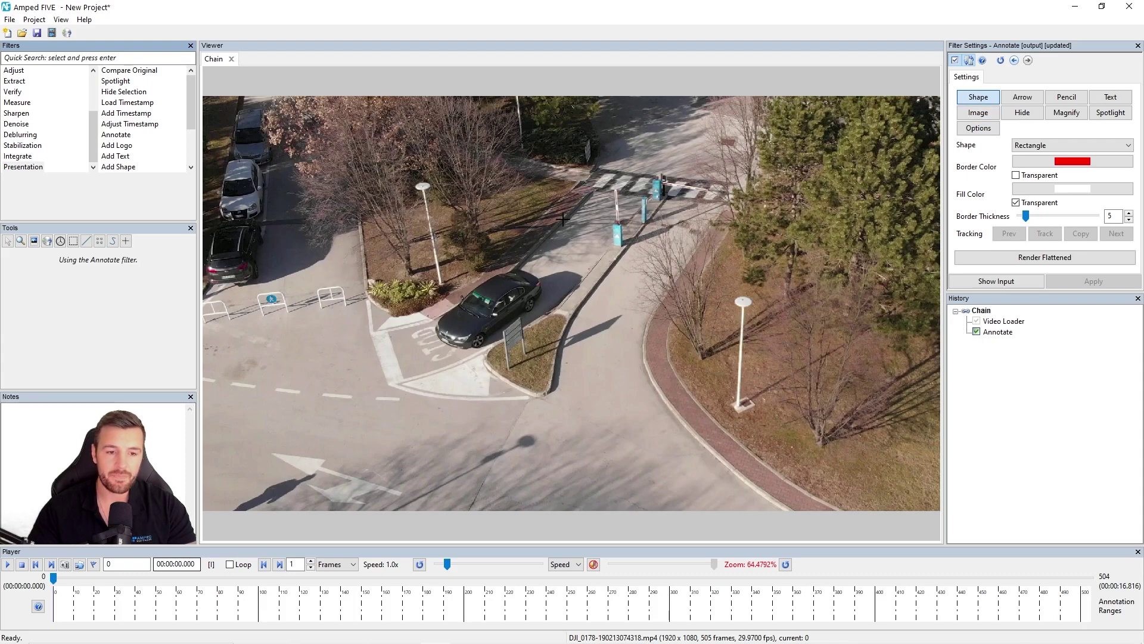
pyautogui.moveTo(383, 233); pyautogui.dragTo(561, 378)
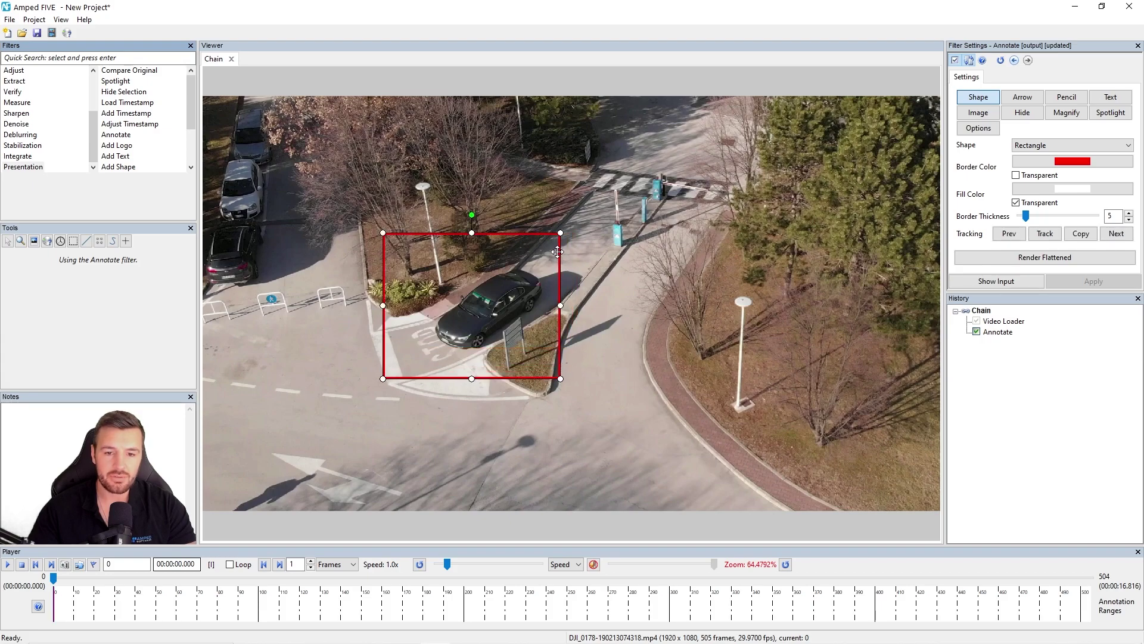
pyautogui.moveTo(558, 252); pyautogui.dragTo(579, 255)
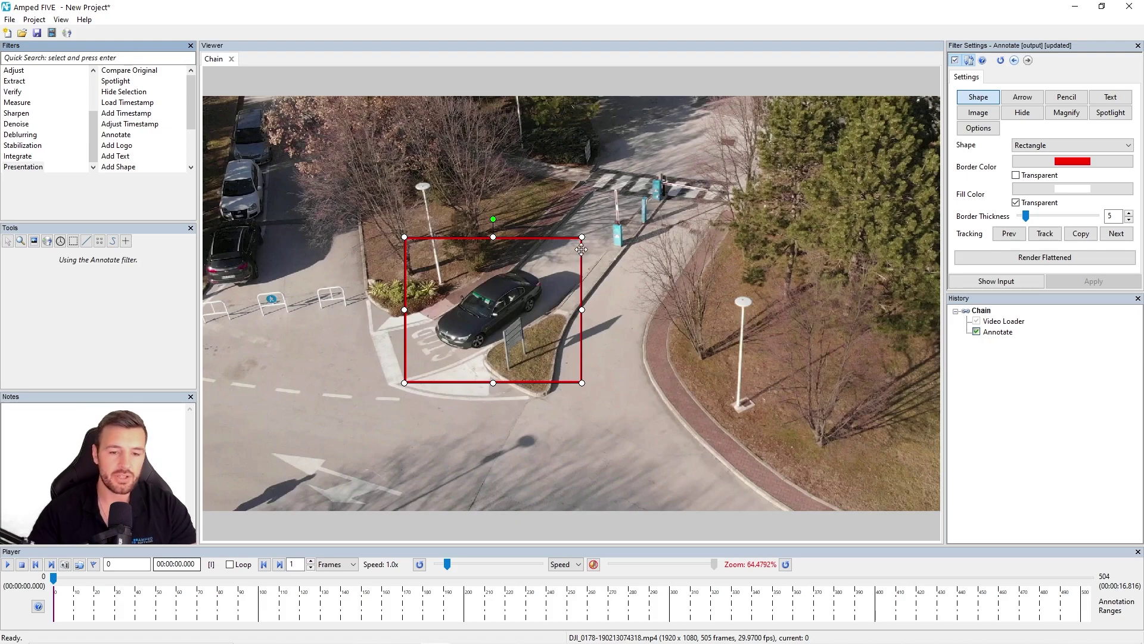
pyautogui.moveTo(583, 237); pyautogui.dragTo(556, 251)
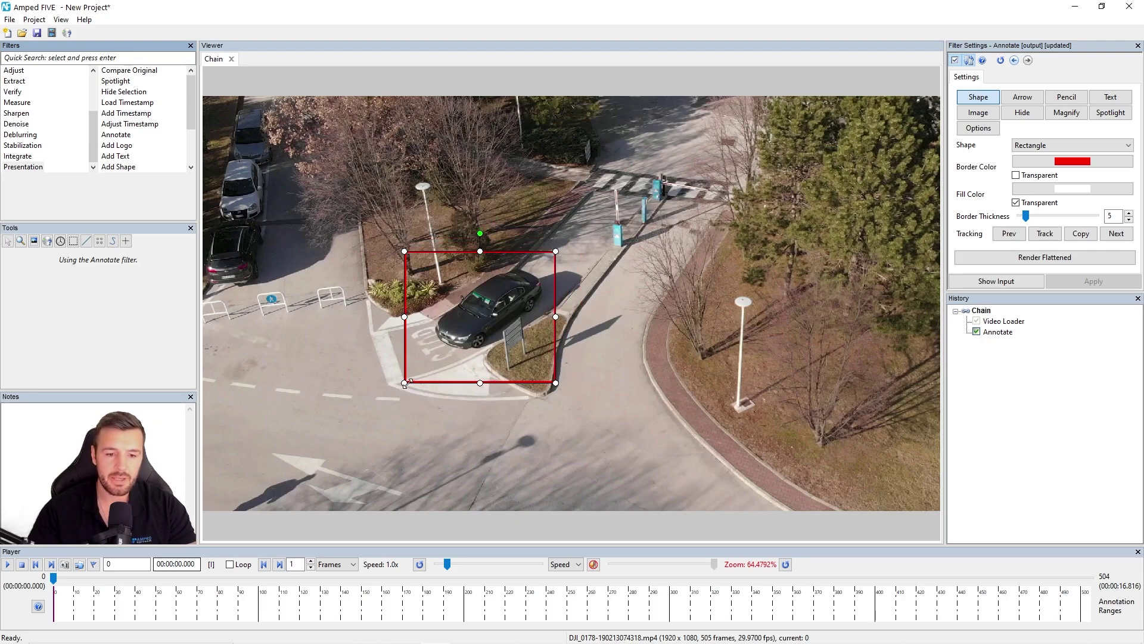
pyautogui.moveTo(404, 384); pyautogui.dragTo(419, 362)
pyautogui.moveTo(556, 362); pyautogui.dragTo(553, 362)
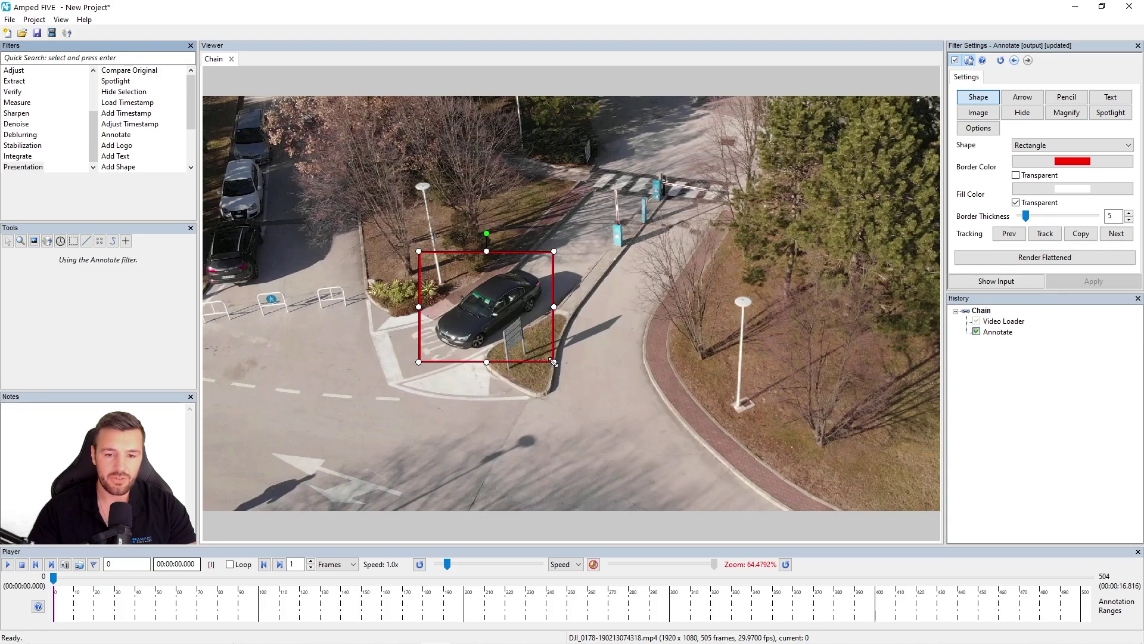
pyautogui.moveTo(526, 251)
pyautogui.mouseDown()
pyautogui.moveTo(745, 179)
pyautogui.moveTo(731, 318)
pyautogui.moveTo(530, 257)
pyautogui.moveTo(392, 150)
pyautogui.moveTo(391, 308)
pyautogui.moveTo(519, 253)
pyautogui.mouseUp()
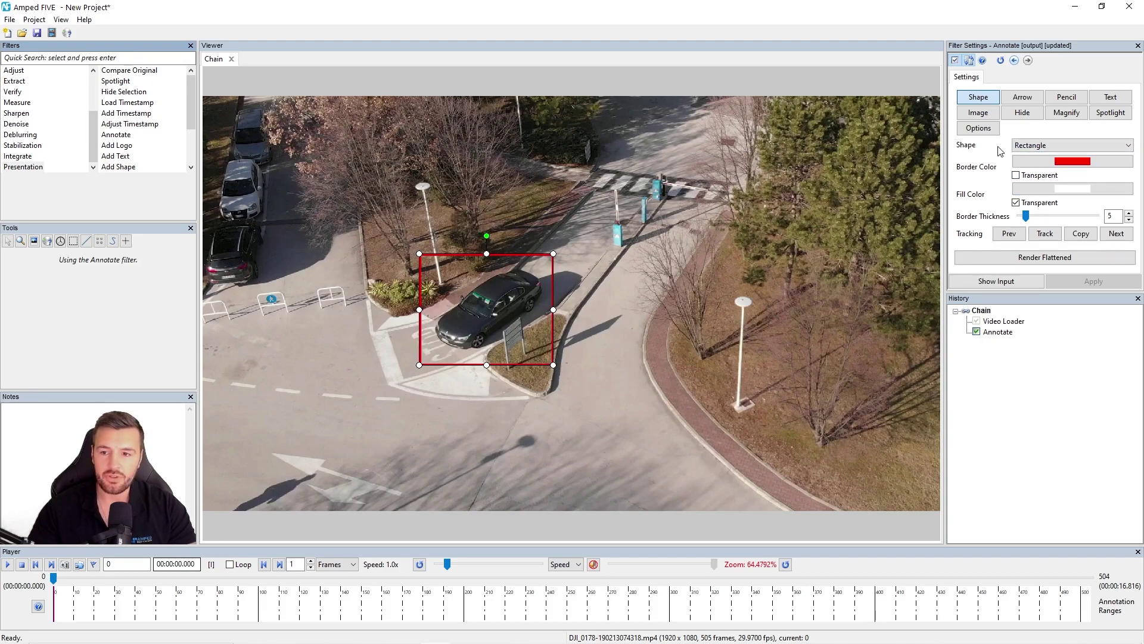
# Change the annotation's shape to Ellipse, then back to Rectangle
pyautogui.click(1068, 146)
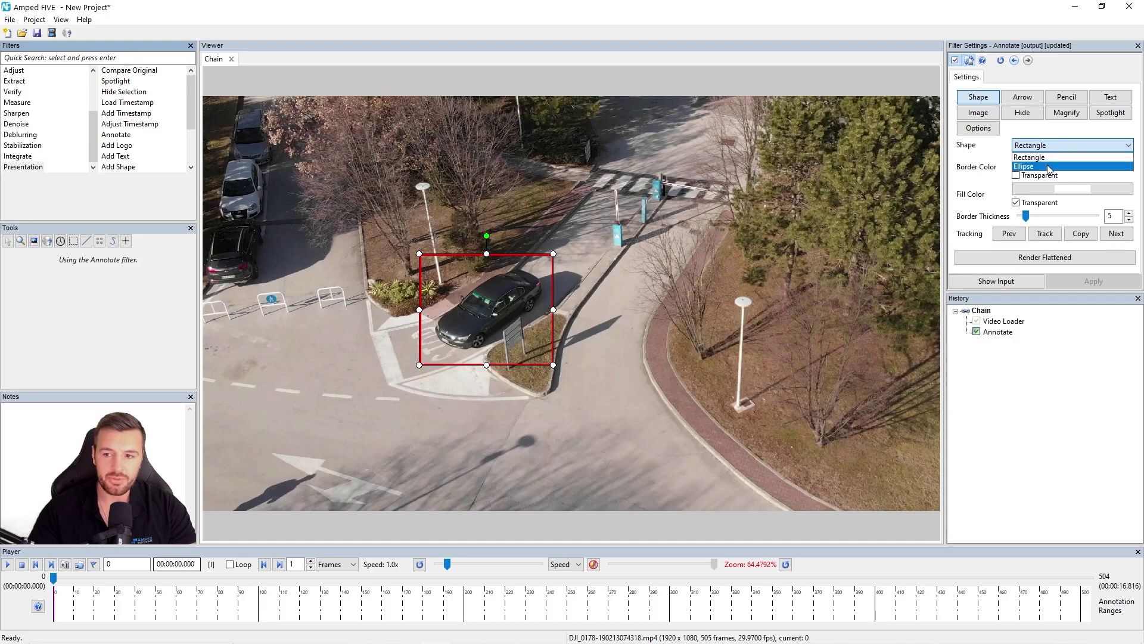
pyautogui.click(1051, 168)
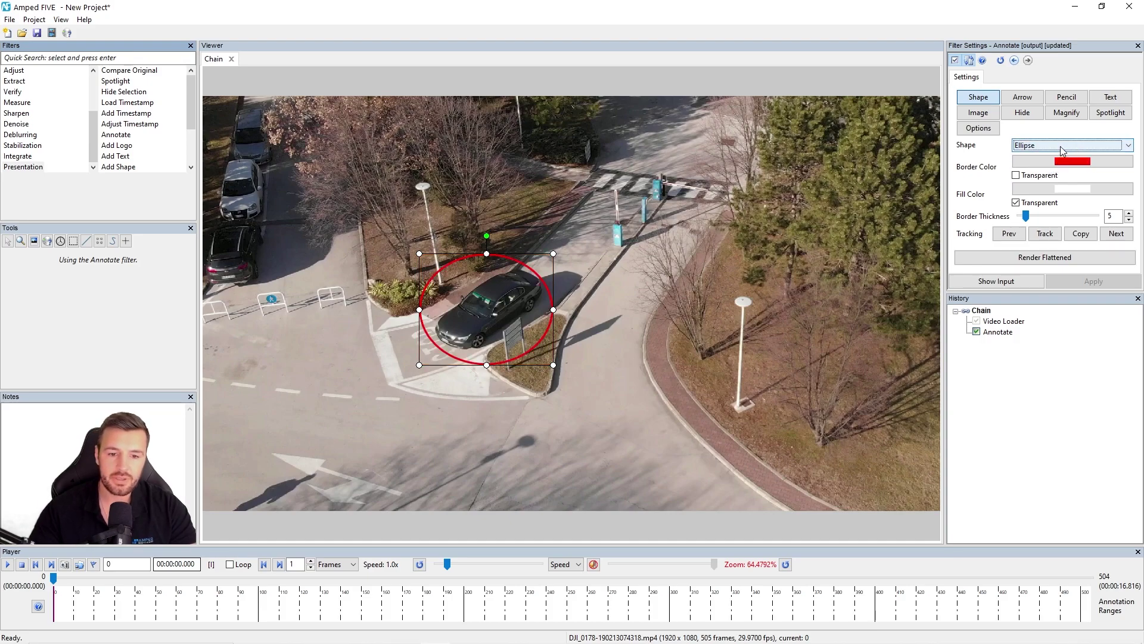
pyautogui.click(1060, 147)
pyautogui.click(1056, 158)
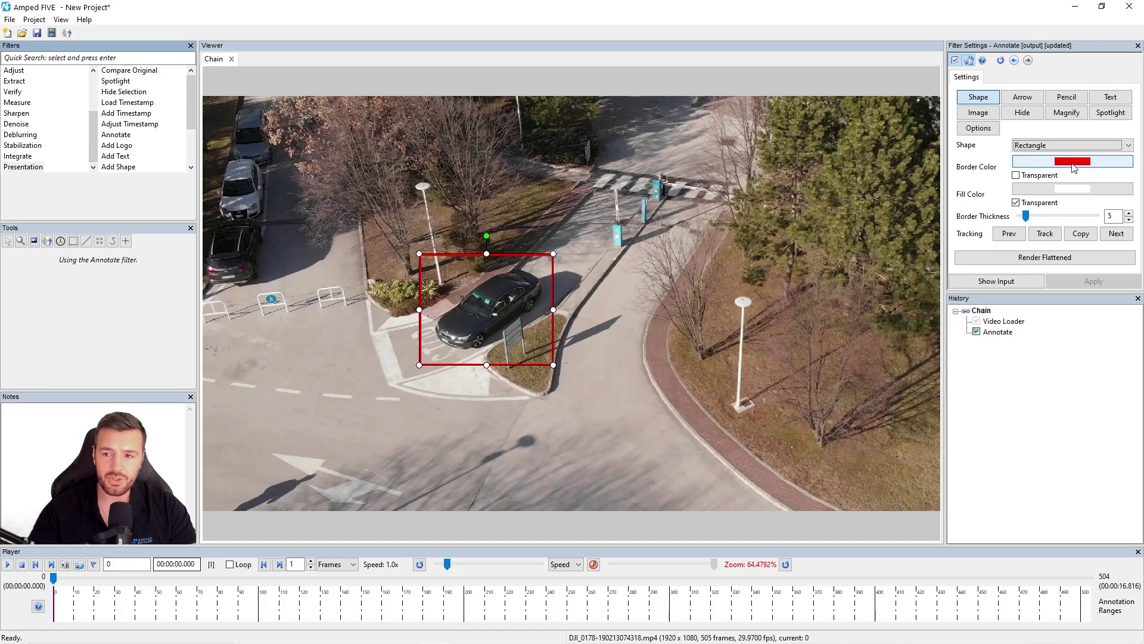
# Set the rectangle's border color to orange
pyautogui.click(1072, 163)
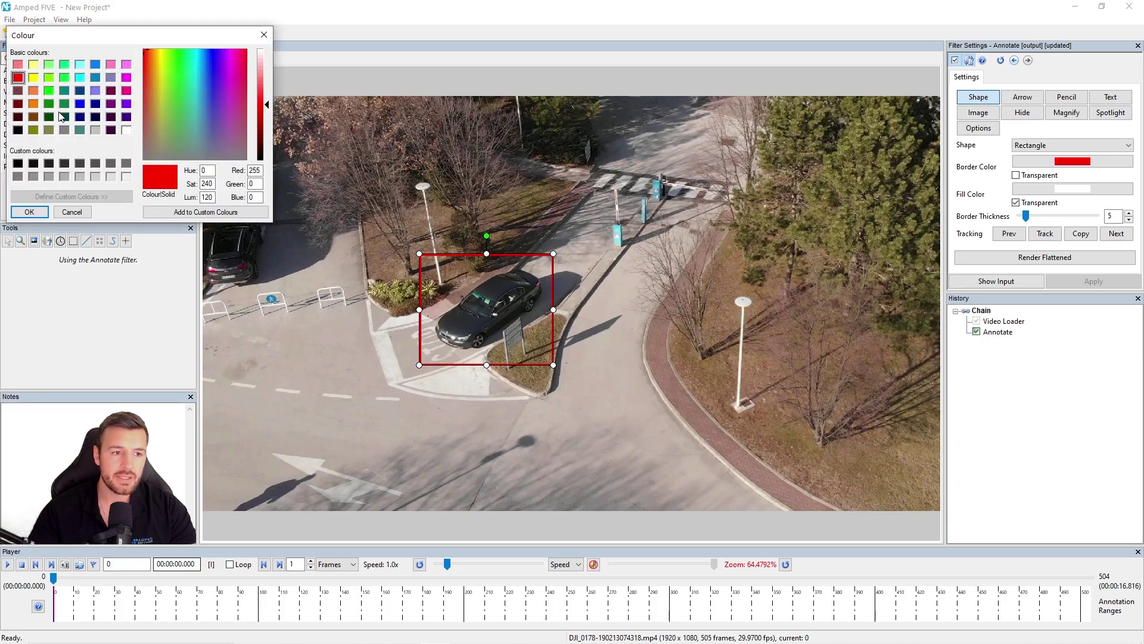
pyautogui.click(33, 103)
pyautogui.click(30, 213)
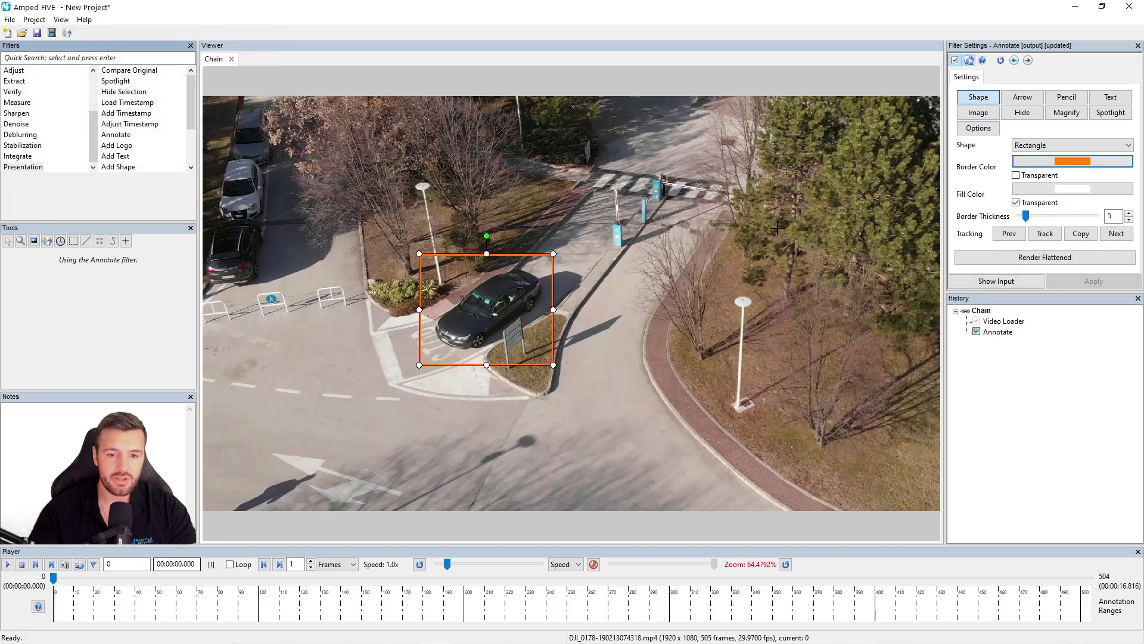
# Try the transparency options, leave only the rectangle's fill transparent, and set its border thickness to 7
pyautogui.click(1016, 176)
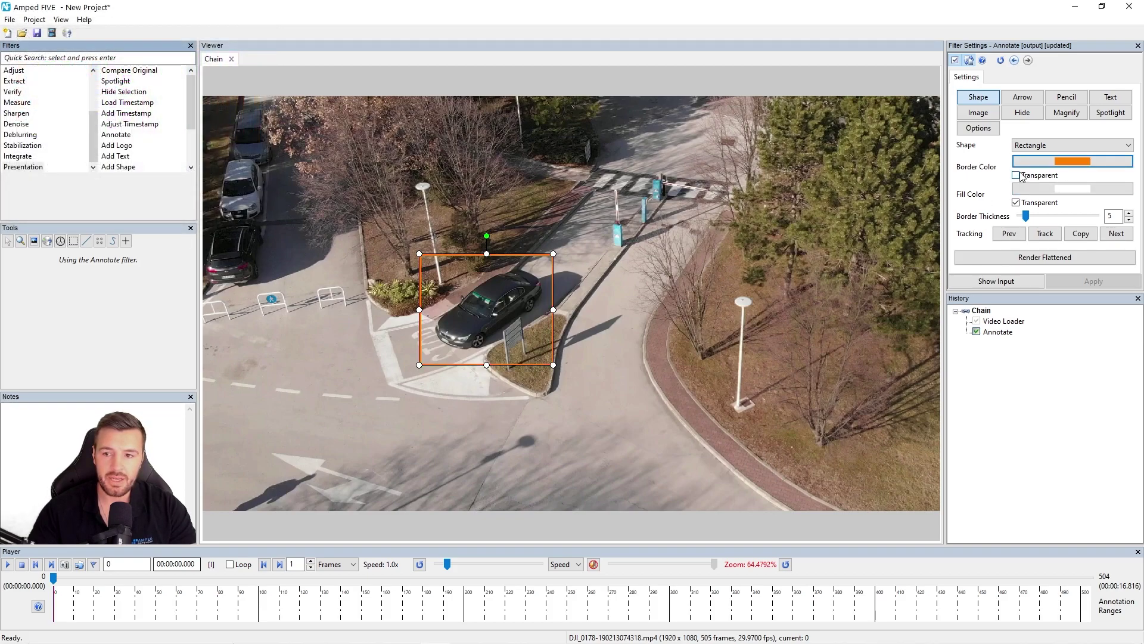
pyautogui.click(1016, 203)
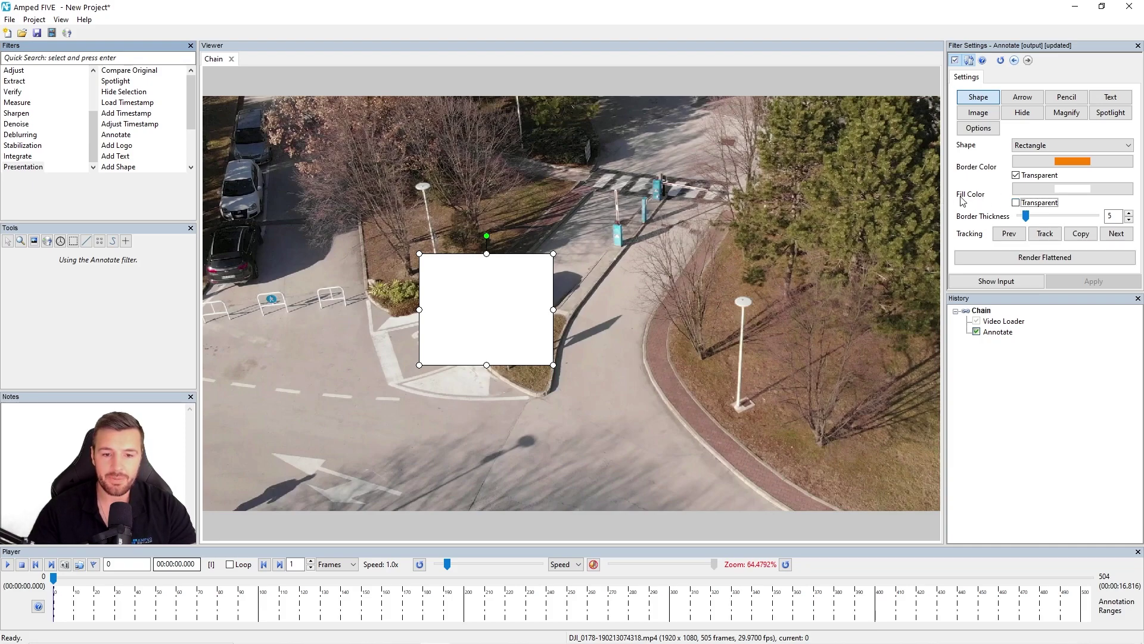
pyautogui.click(1019, 206)
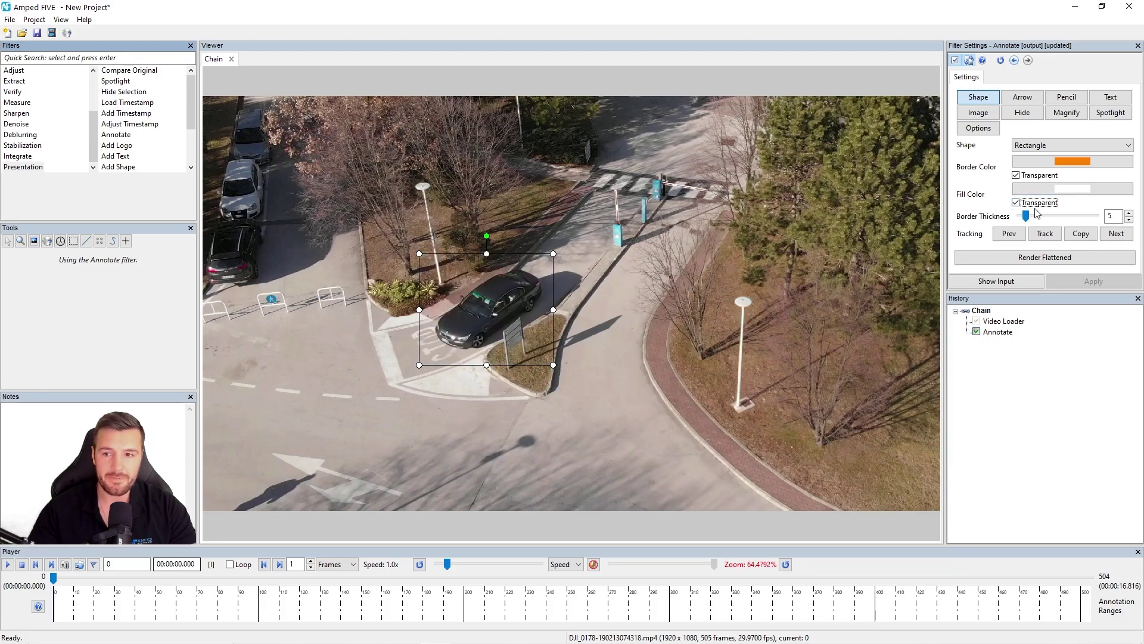
pyautogui.click(1018, 176)
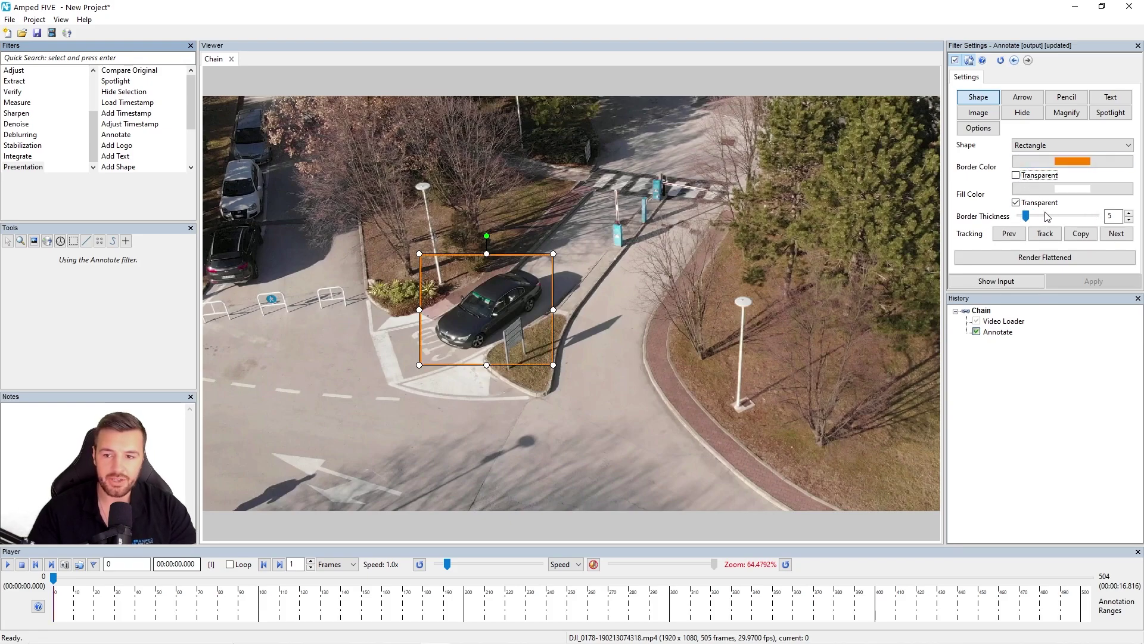
pyautogui.click(1129, 213)
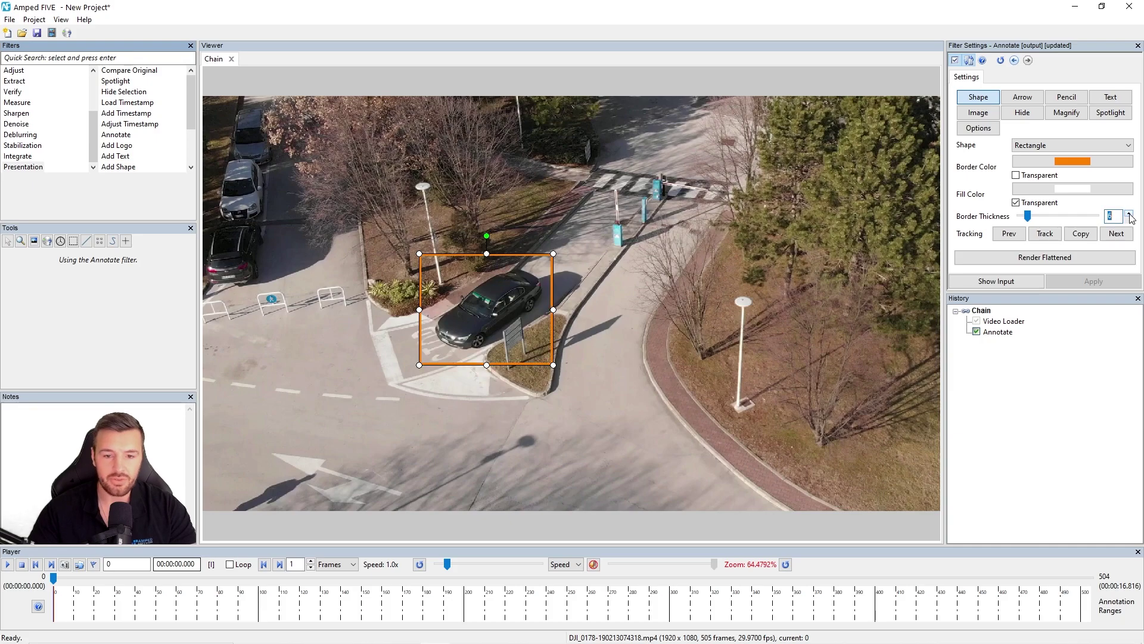
pyautogui.click(1130, 214)
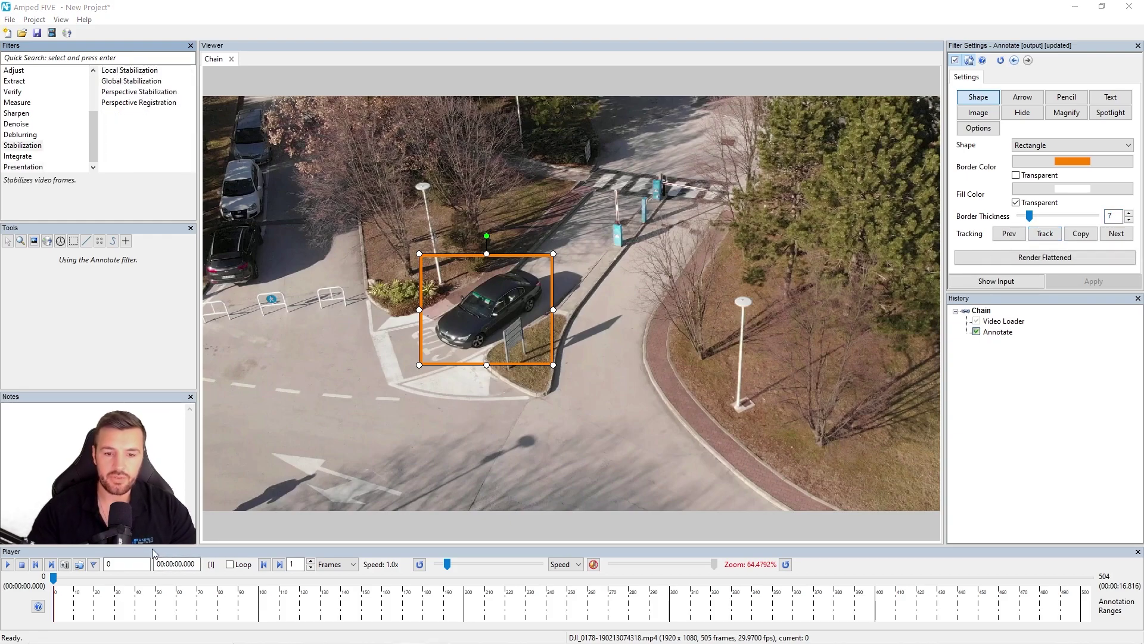
# Delete the orange rectangle around the dark car
pyautogui.rightClick(528, 255)
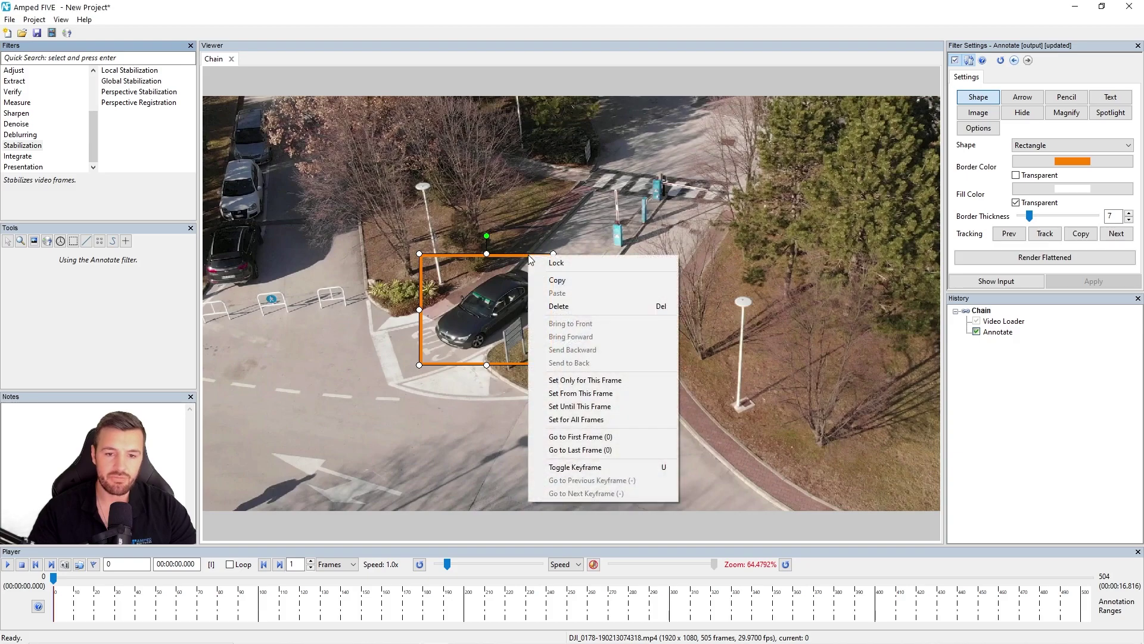
pyautogui.click(576, 308)
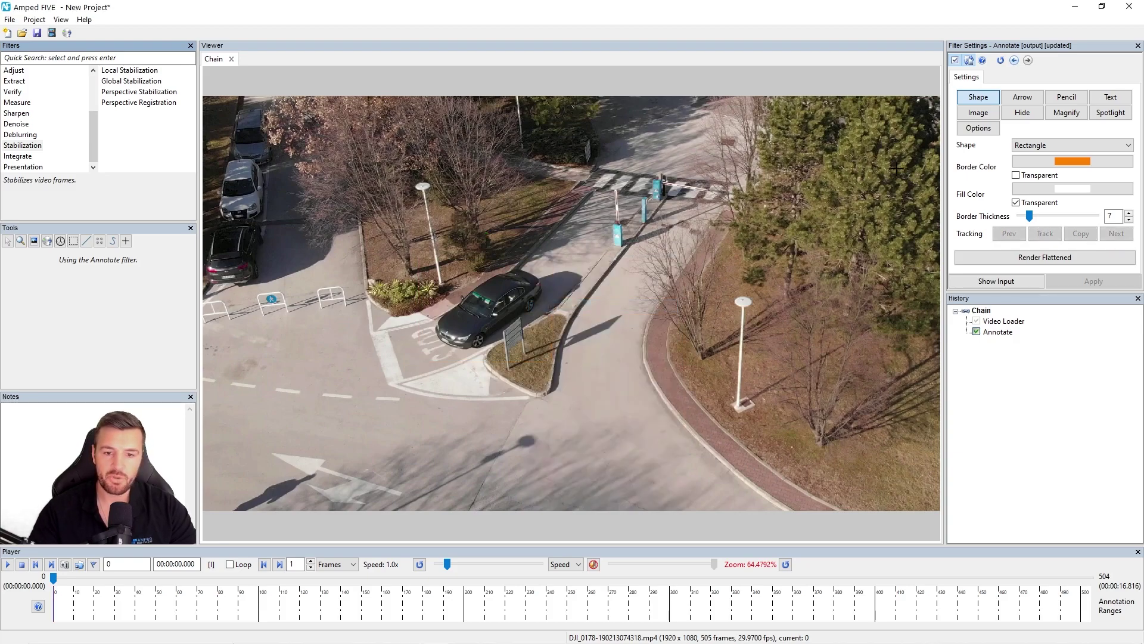
# Draw an arrow annotation and reposition it as a short vertical arrow pointing down at the dark car
pyautogui.click(1019, 100)
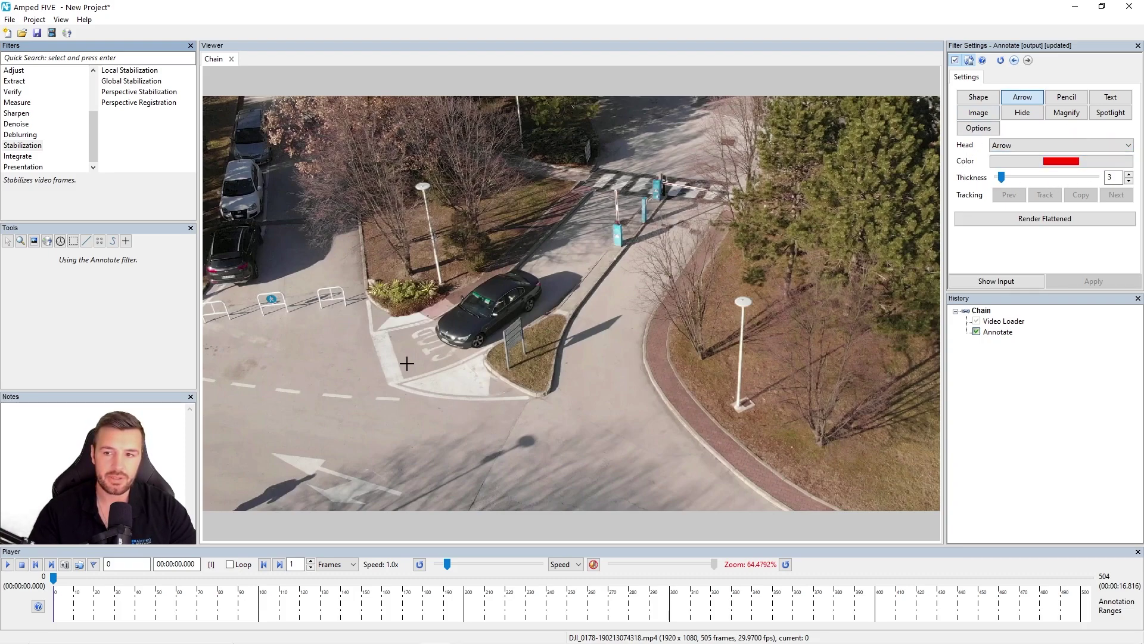
pyautogui.moveTo(573, 209)
pyautogui.mouseDown()
pyautogui.moveTo(544, 258)
pyautogui.moveTo(590, 197)
pyautogui.moveTo(525, 255)
pyautogui.moveTo(543, 257)
pyautogui.moveTo(560, 228)
pyautogui.moveTo(534, 269)
pyautogui.mouseUp()
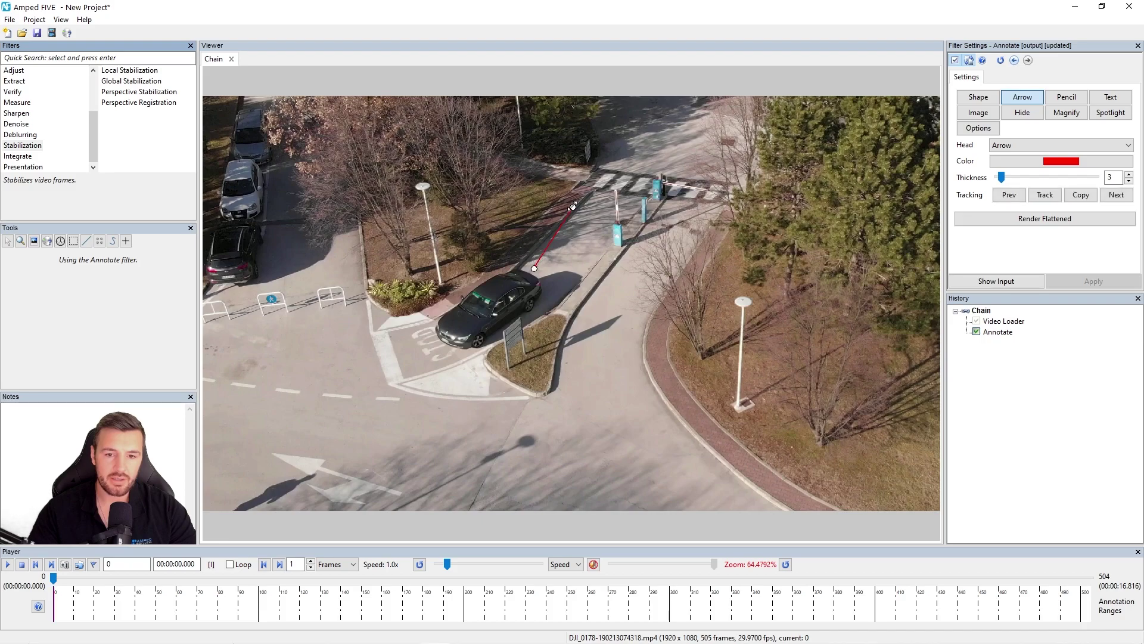
pyautogui.moveTo(573, 206); pyautogui.dragTo(476, 242)
# Change the arrow's head style to Line, then back to Arrow
pyautogui.click(1061, 146)
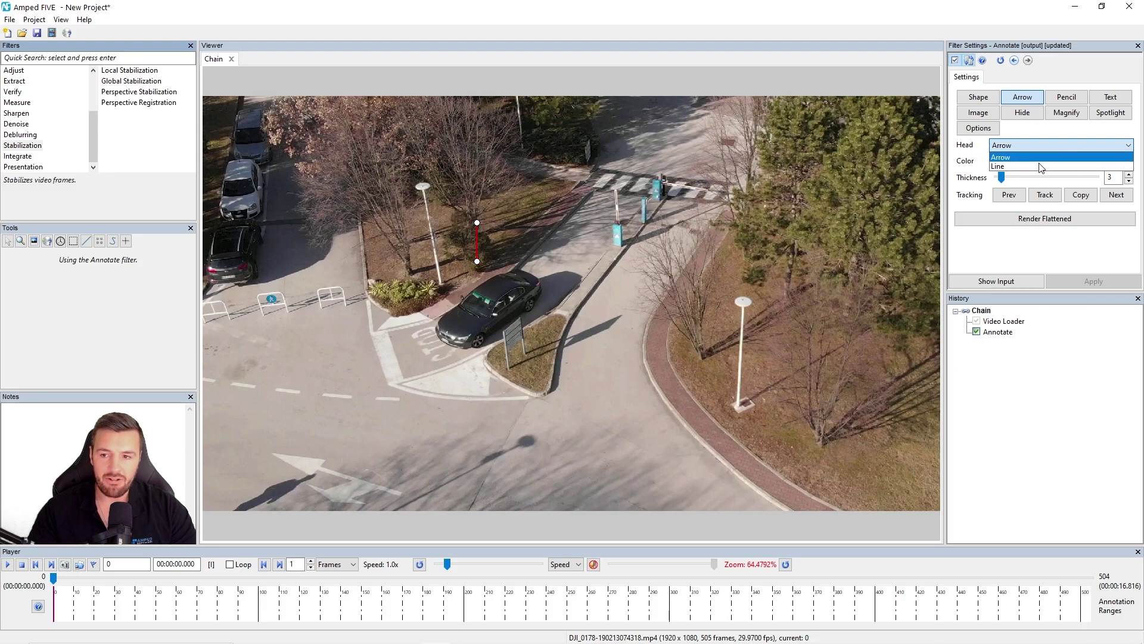
pyautogui.click(1040, 168)
pyautogui.click(1062, 146)
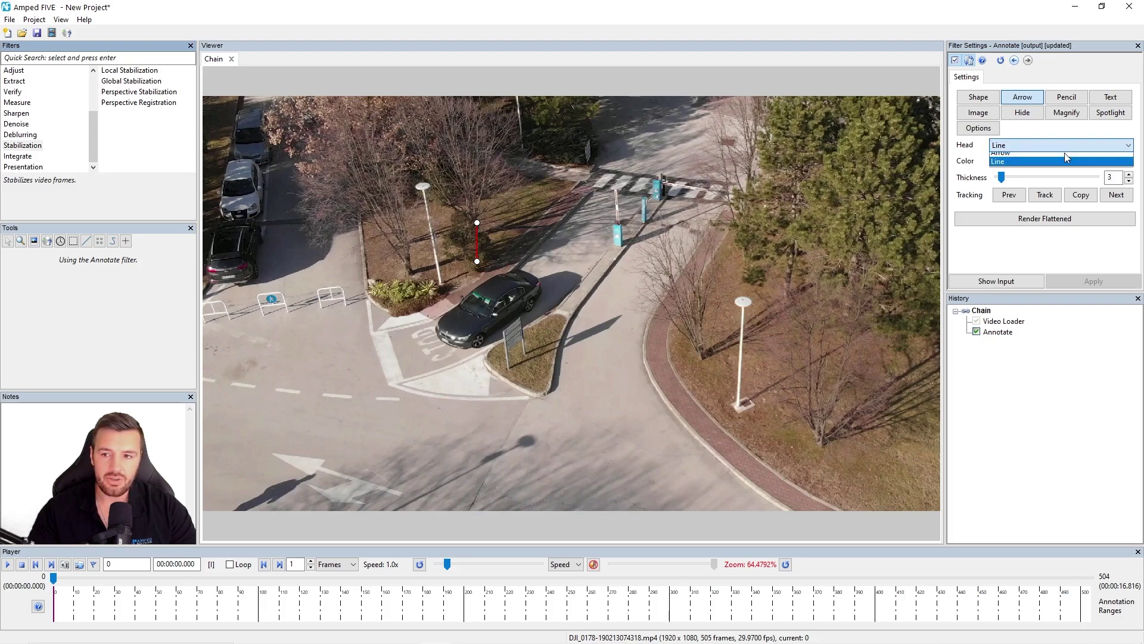
pyautogui.click(1049, 158)
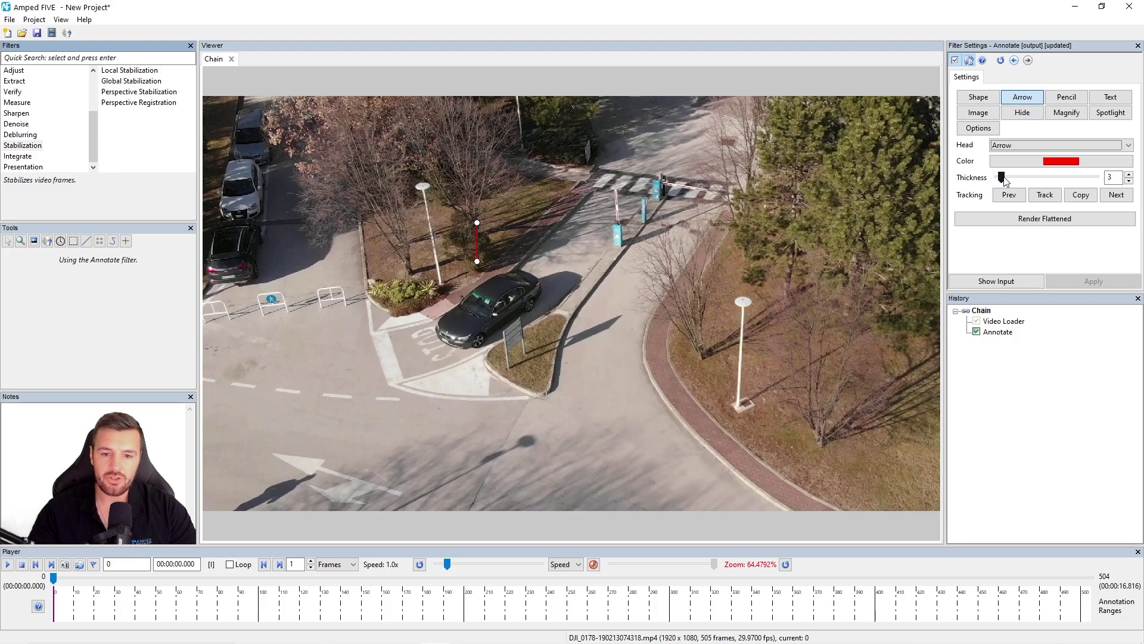
# Set the arrow's thickness to 13 and compare the Line head before restoring the Arrow head
pyautogui.moveTo(1002, 178); pyautogui.dragTo(1022, 178)
pyautogui.click(1044, 145)
pyautogui.click(1026, 167)
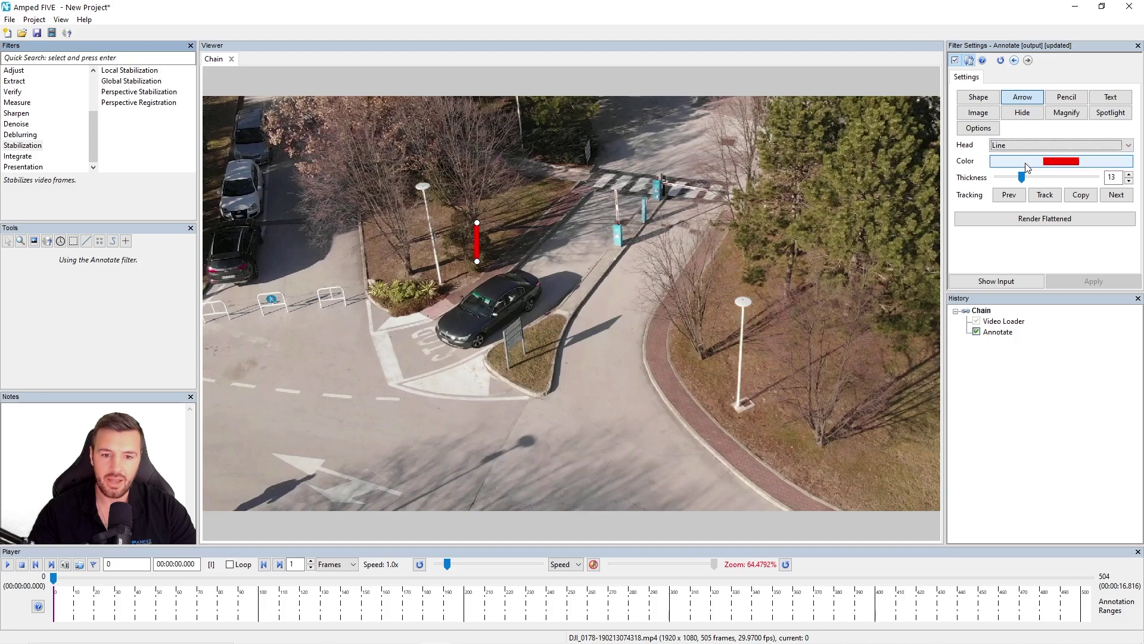
pyautogui.click(1040, 149)
pyautogui.click(1033, 157)
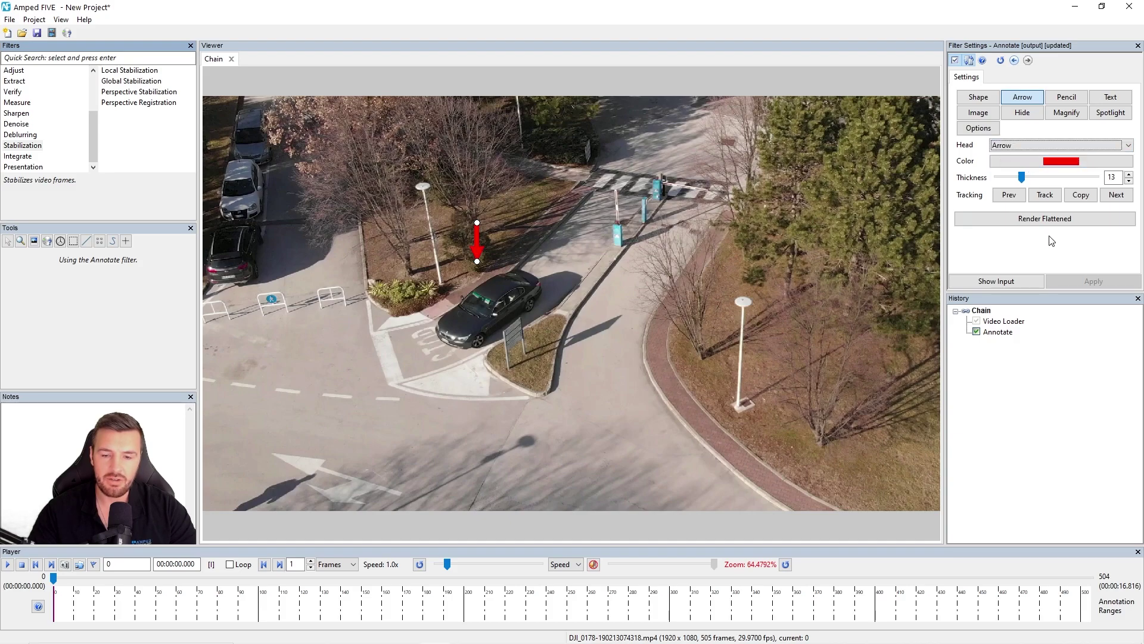
# Set the arrow's color to orange
pyautogui.click(1037, 160)
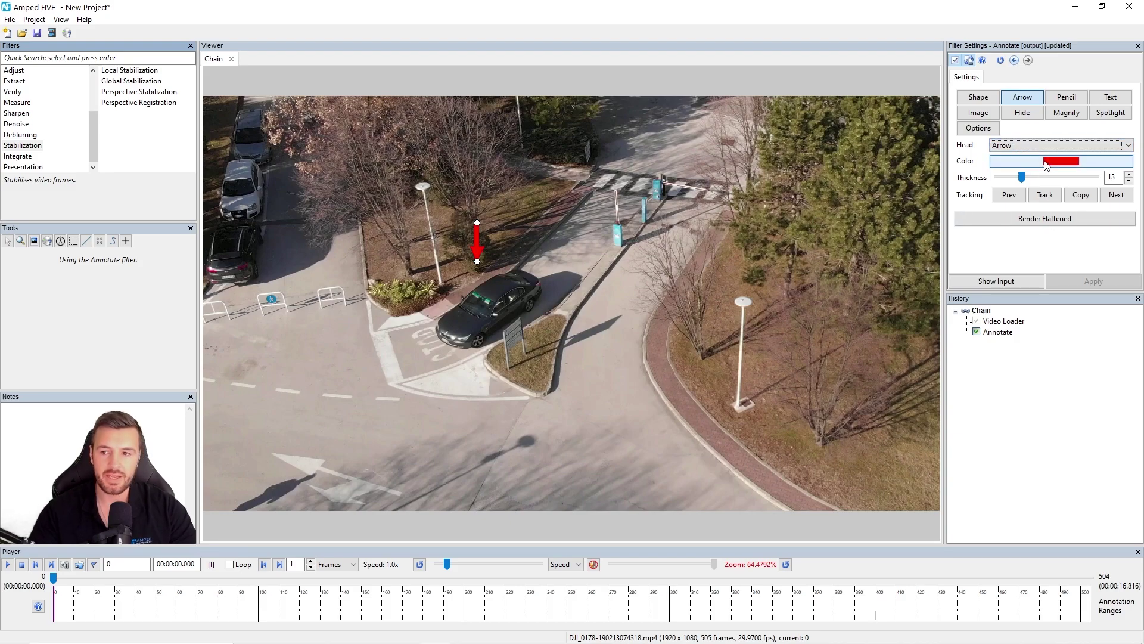
pyautogui.click(34, 104)
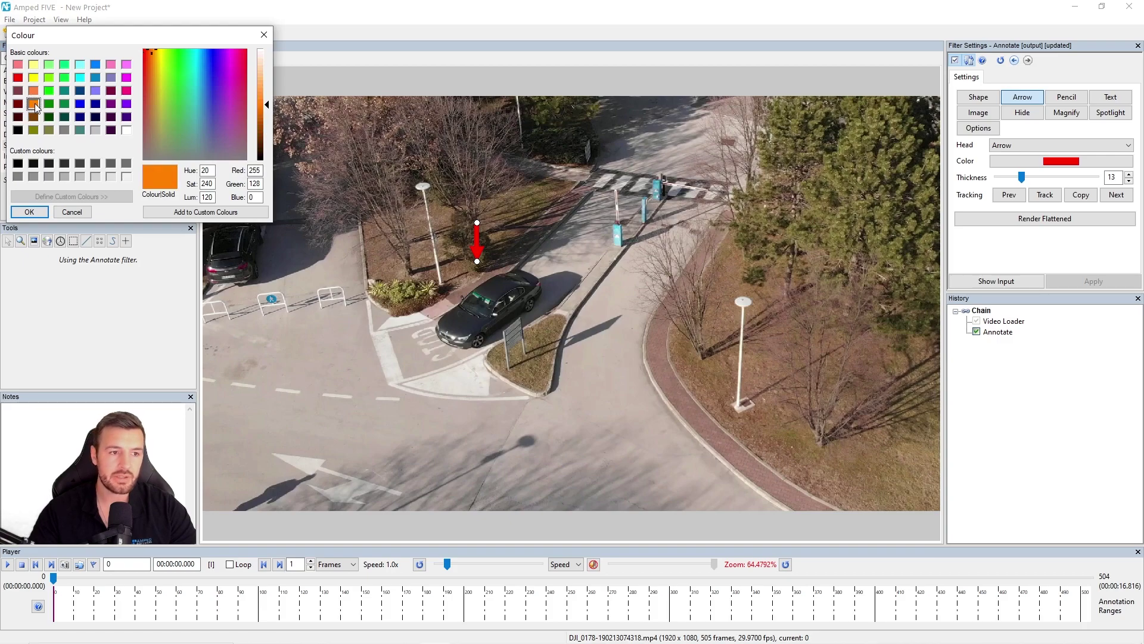
pyautogui.click(29, 212)
# Nudge the orange arrow above the car, then delete it
pyautogui.moveTo(466, 249)
pyautogui.mouseDown()
pyautogui.moveTo(425, 278)
pyautogui.moveTo(465, 251)
pyautogui.mouseUp()
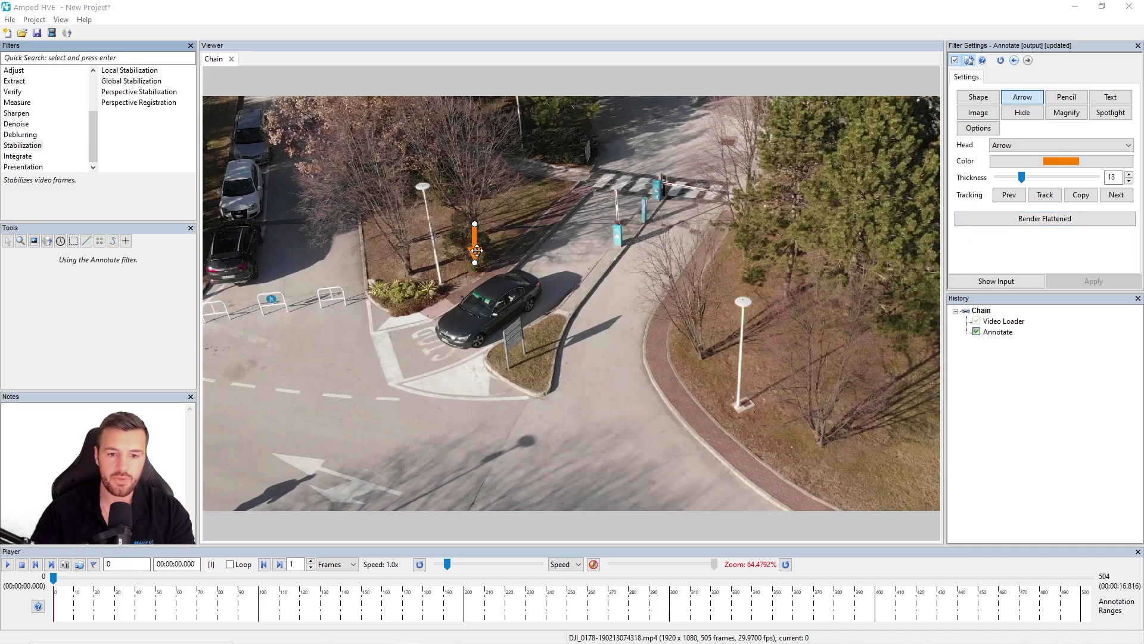
pyautogui.press('Delete')
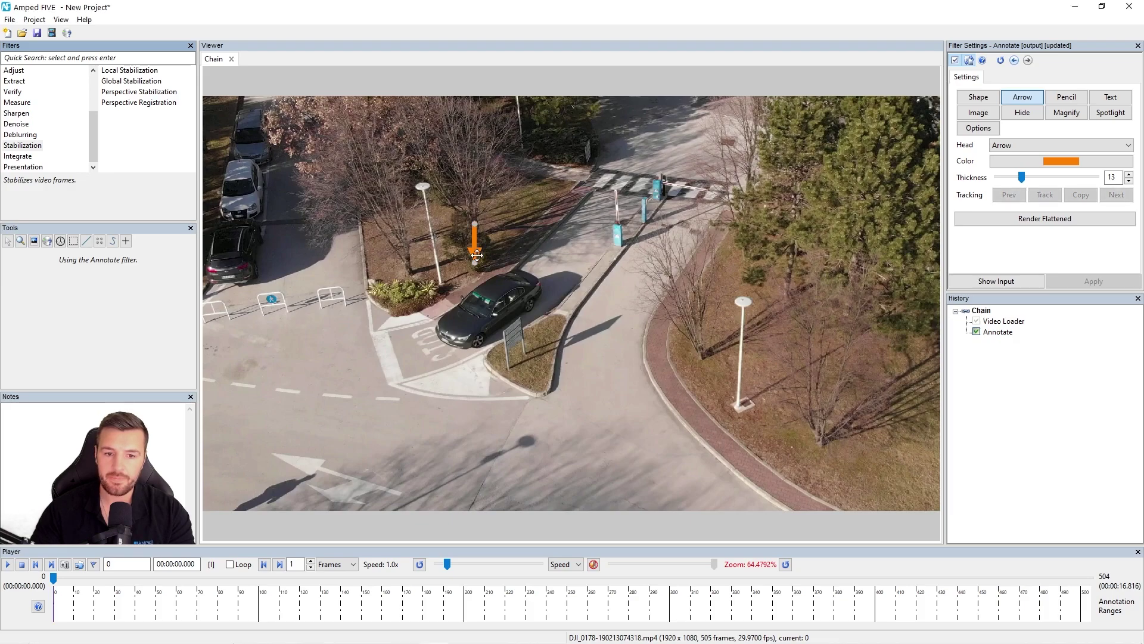
# Draw a closed freehand outline around the dark car with the Pencil tool
pyautogui.click(1066, 98)
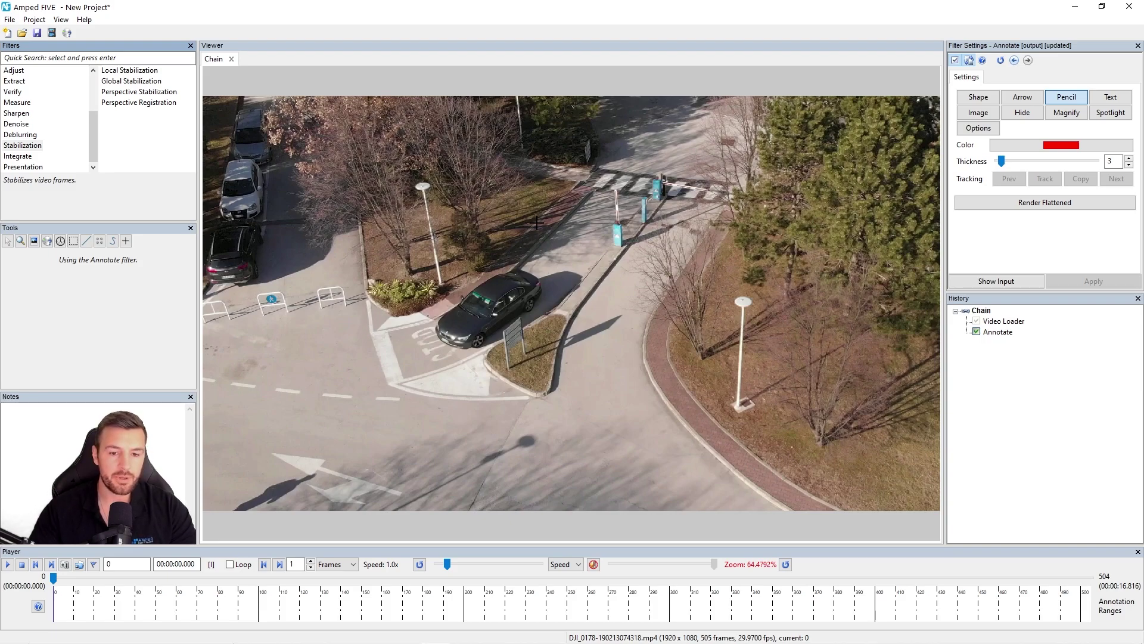
pyautogui.moveTo(431, 346)
pyautogui.mouseDown()
pyautogui.moveTo(420, 313)
pyautogui.moveTo(451, 270)
pyautogui.moveTo(459, 233)
pyautogui.moveTo(528, 230)
pyautogui.moveTo(557, 319)
pyautogui.moveTo(529, 350)
pyautogui.moveTo(461, 365)
pyautogui.moveTo(429, 345)
pyautogui.mouseUp()
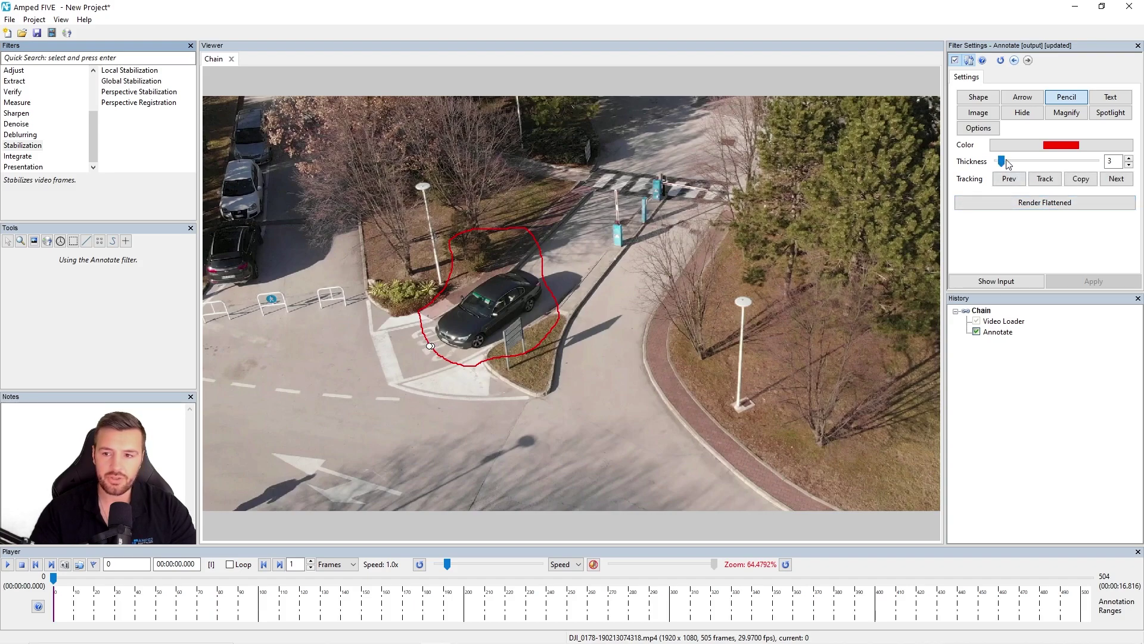
# Set the thickness of the freehand outline around the car to 9
pyautogui.moveTo(1006, 160)
pyautogui.mouseDown()
pyautogui.moveTo(1025, 161)
pyautogui.moveTo(1014, 162)
pyautogui.mouseUp()
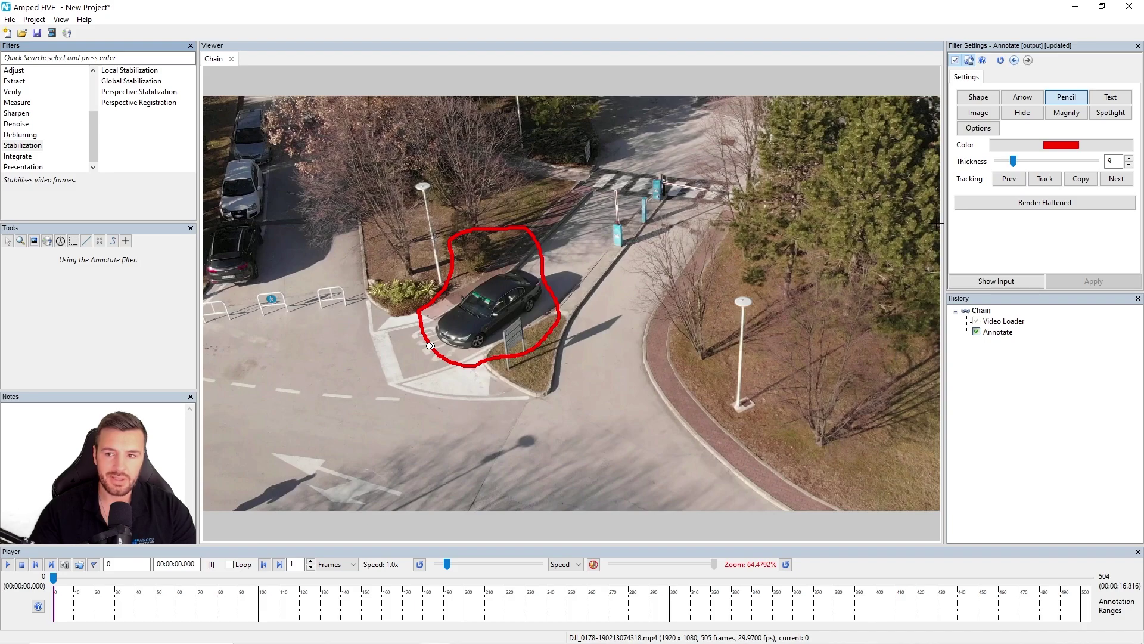
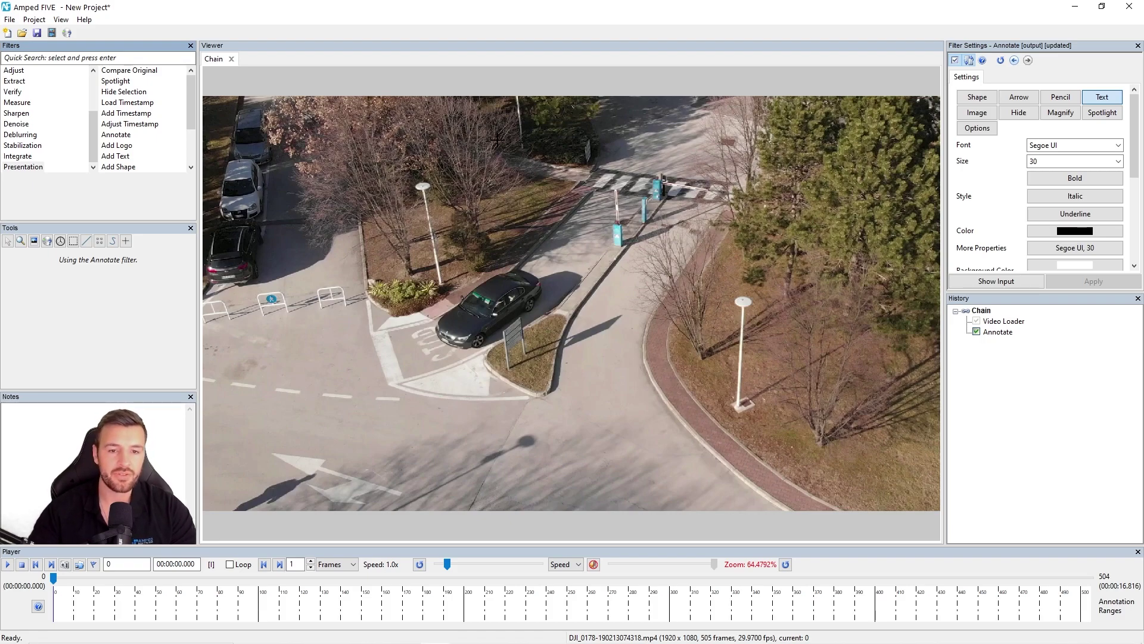
# Add a text annotation reading "Suspect Vehicle" in the upper middle of the footage, above the dark car
pyautogui.moveTo(467, 121); pyautogui.dragTo(664, 181)
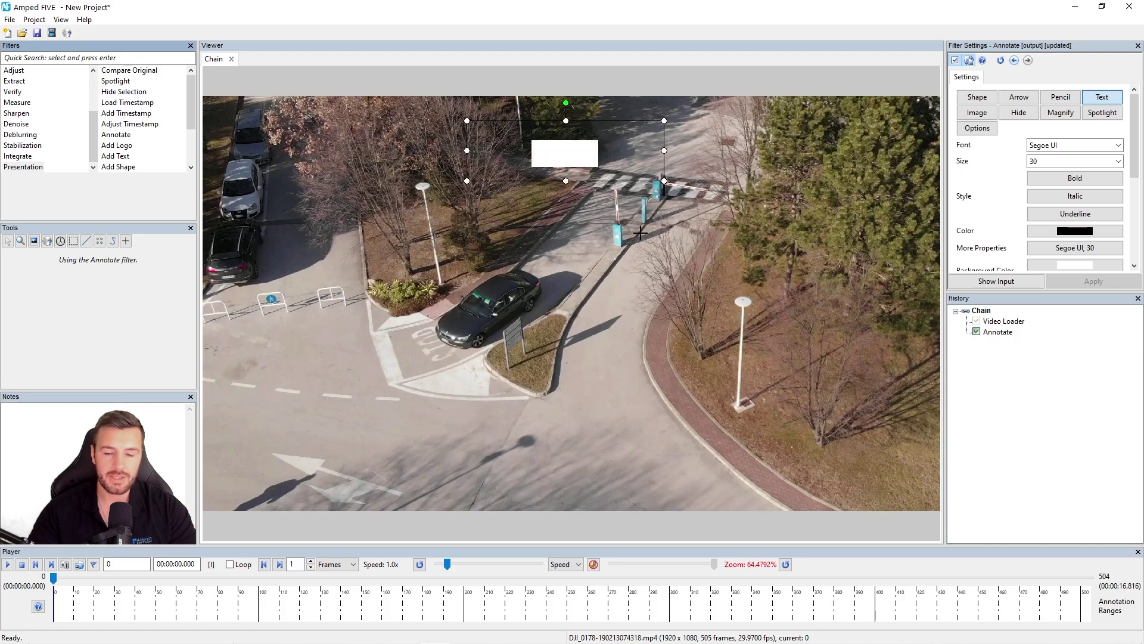
pyautogui.write('Sus')
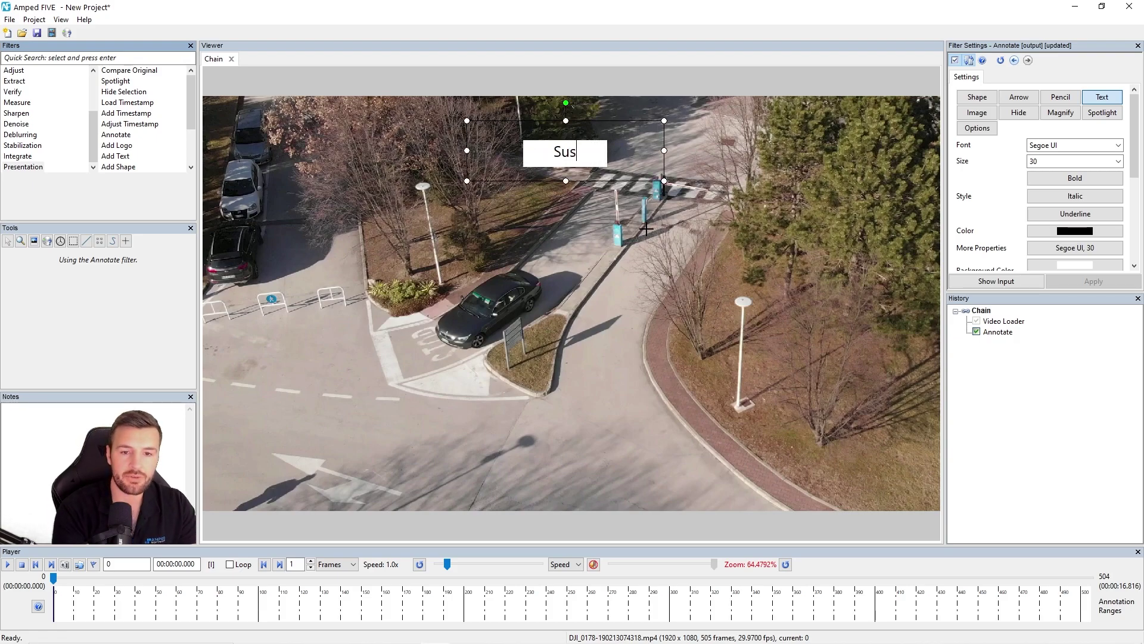
pyautogui.write('pect Vehicle')
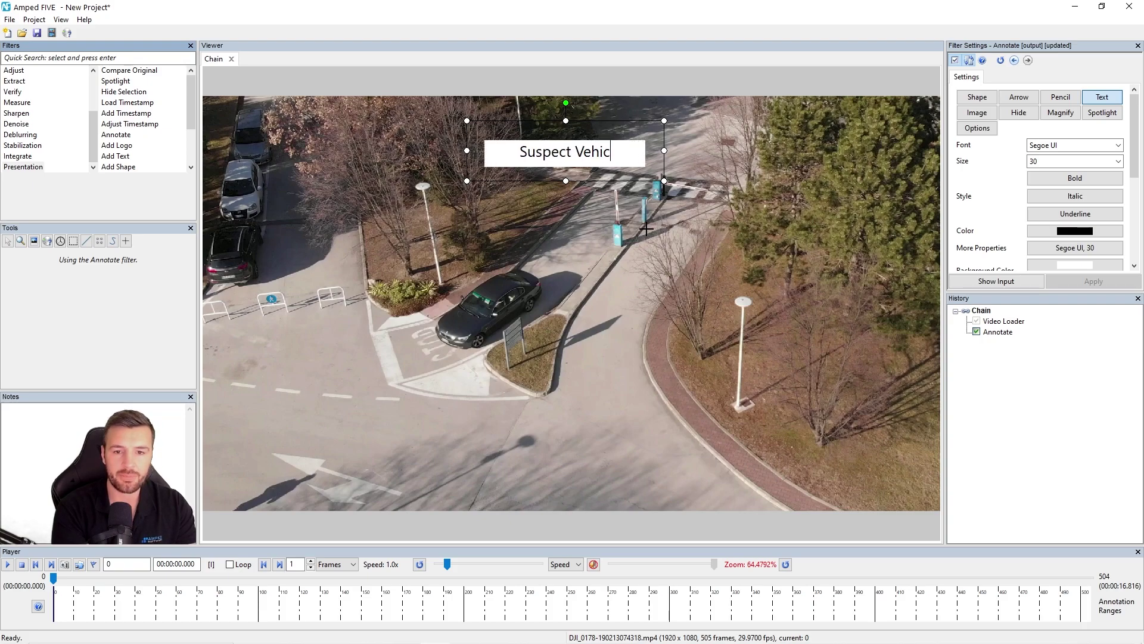
pyautogui.click(589, 221)
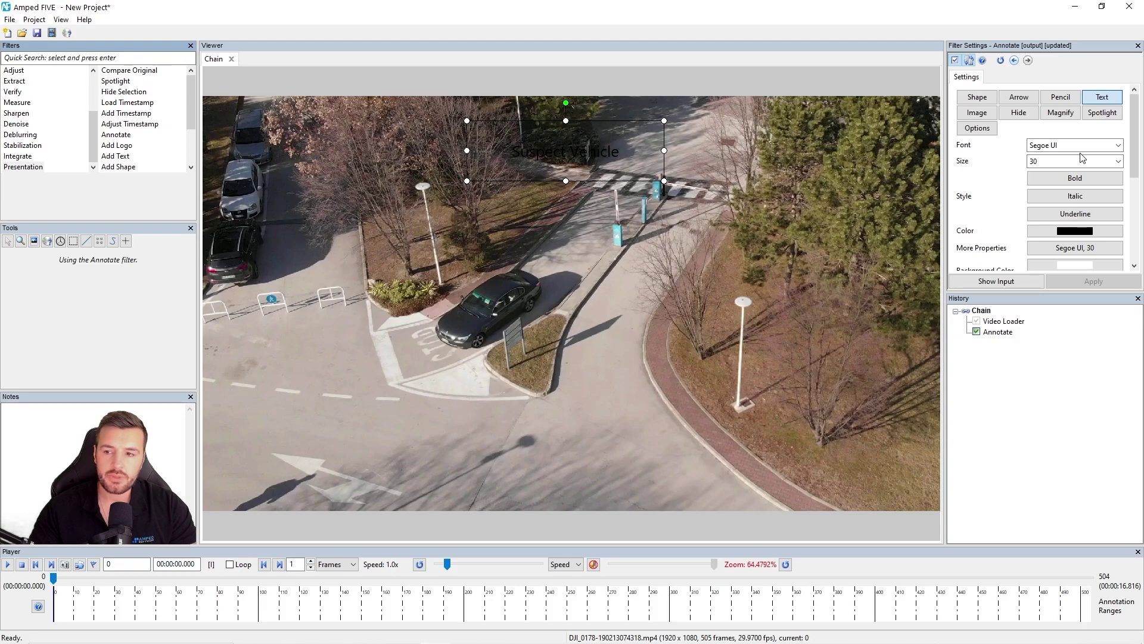
# Style the "Suspect Vehicle" text as bold and italic
pyautogui.scroll(-1, 1139, 158)
pyautogui.scroll(-4, 1139, 158)
pyautogui.scroll(6, 1139, 143)
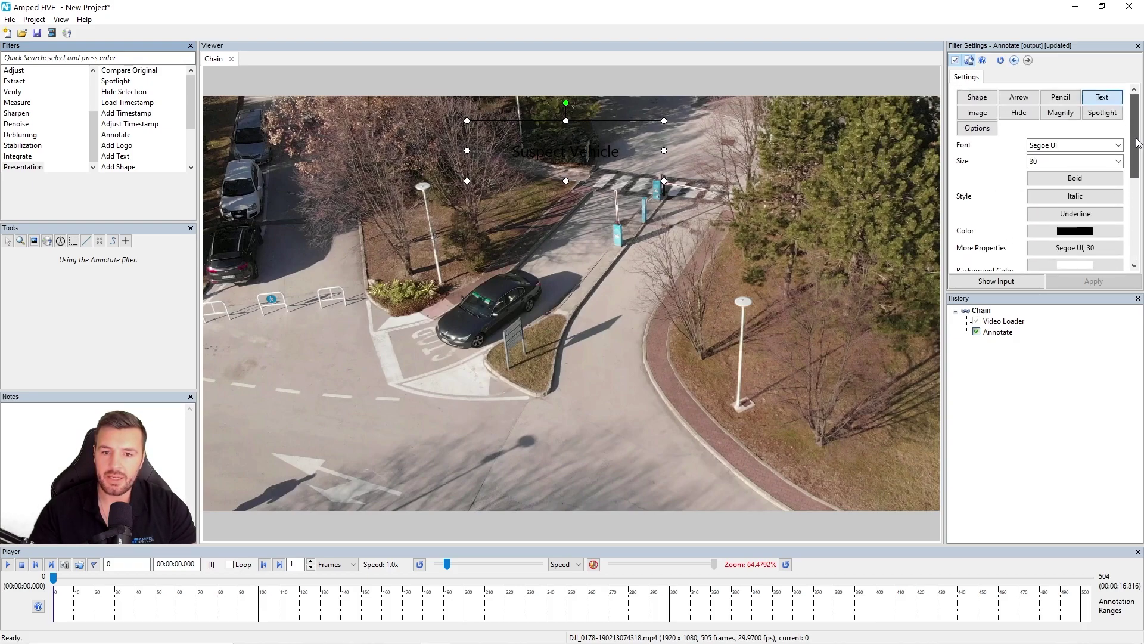
pyautogui.scroll(-2, 1139, 143)
pyautogui.scroll(2, 1137, 144)
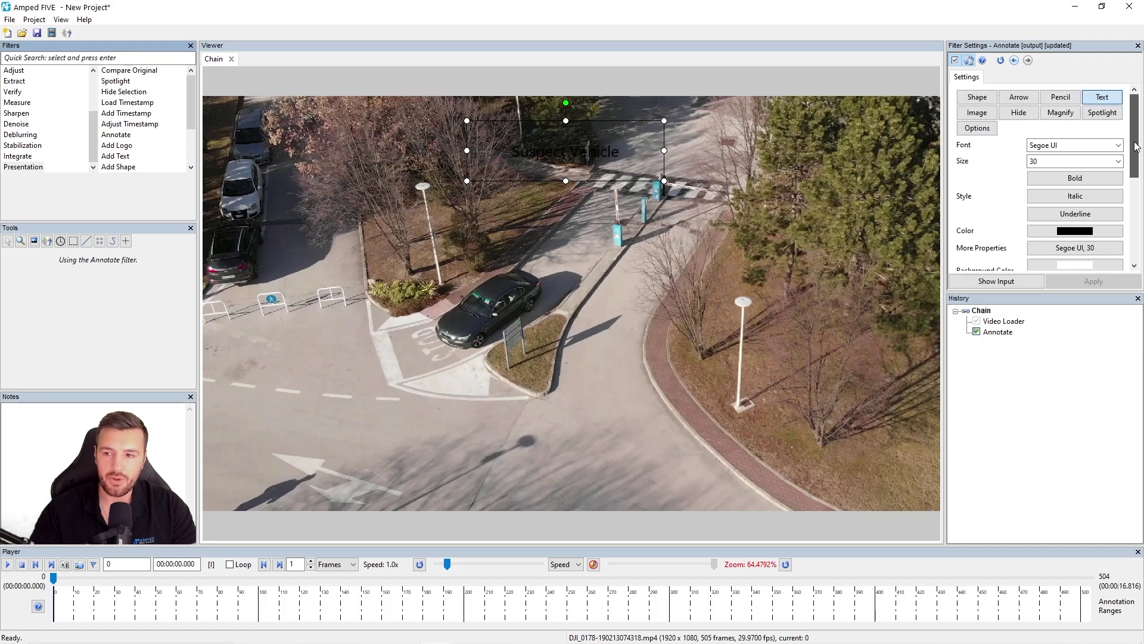
pyautogui.scroll(-1, 1138, 146)
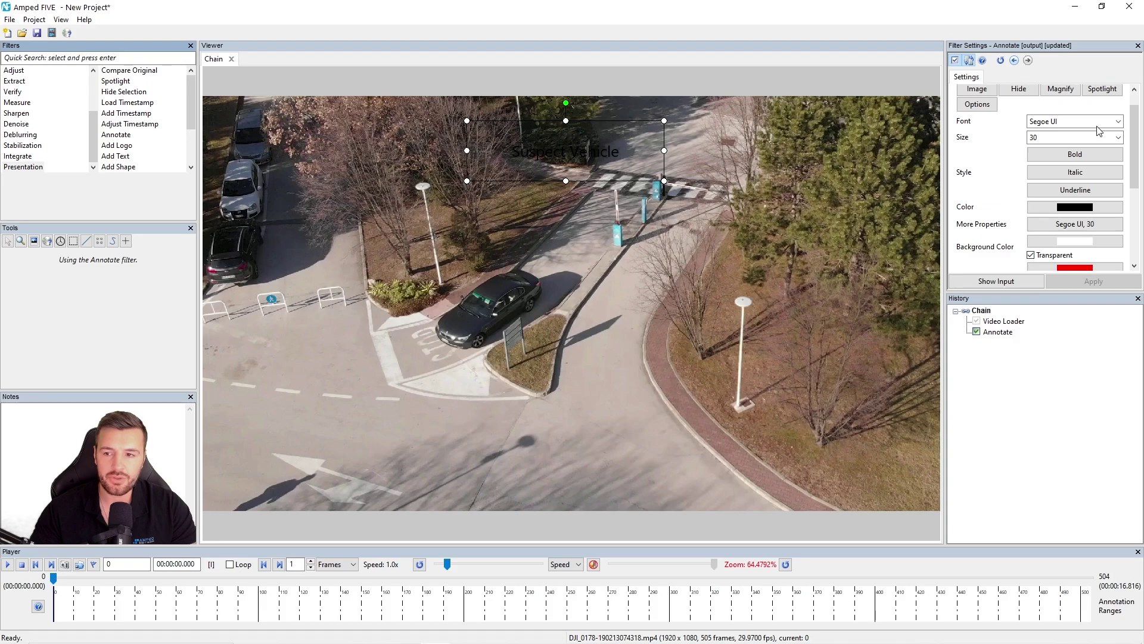
pyautogui.click(1075, 156)
pyautogui.click(1075, 171)
# Give the "Suspect Vehicle" label an opaque white background, shrink its box to fit the text and place it just above the car
pyautogui.moveTo(1138, 157); pyautogui.dragTo(1136, 200)
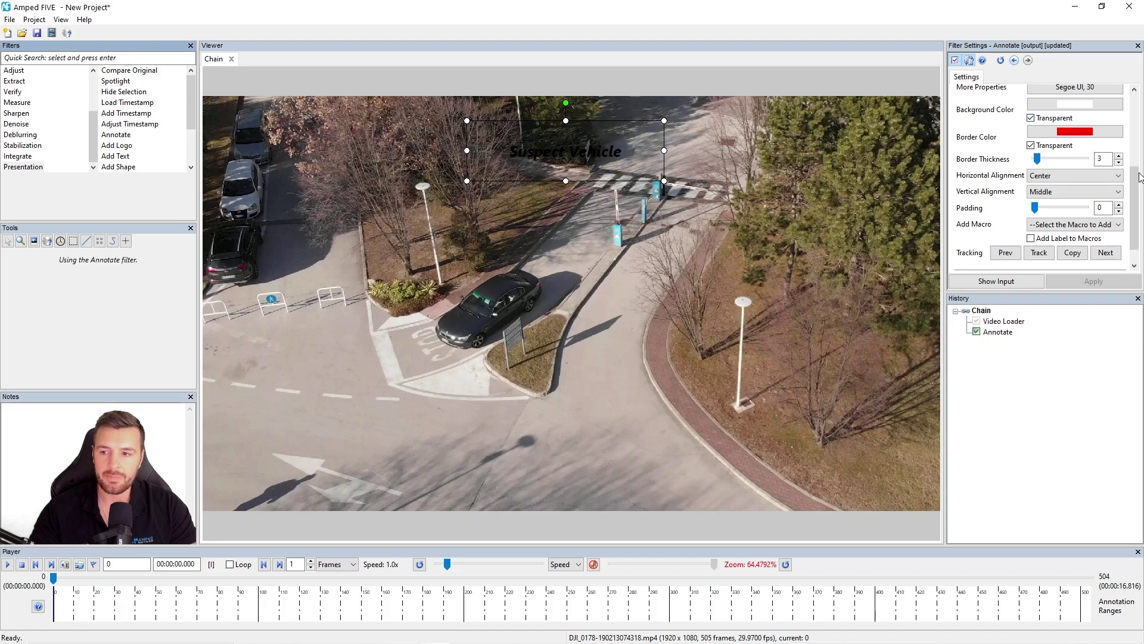
pyautogui.scroll(2, 1139, 176)
pyautogui.click(1032, 167)
pyautogui.moveTo(664, 121)
pyautogui.mouseDown()
pyautogui.moveTo(610, 151)
pyautogui.moveTo(666, 111)
pyautogui.moveTo(595, 153)
pyautogui.mouseUp()
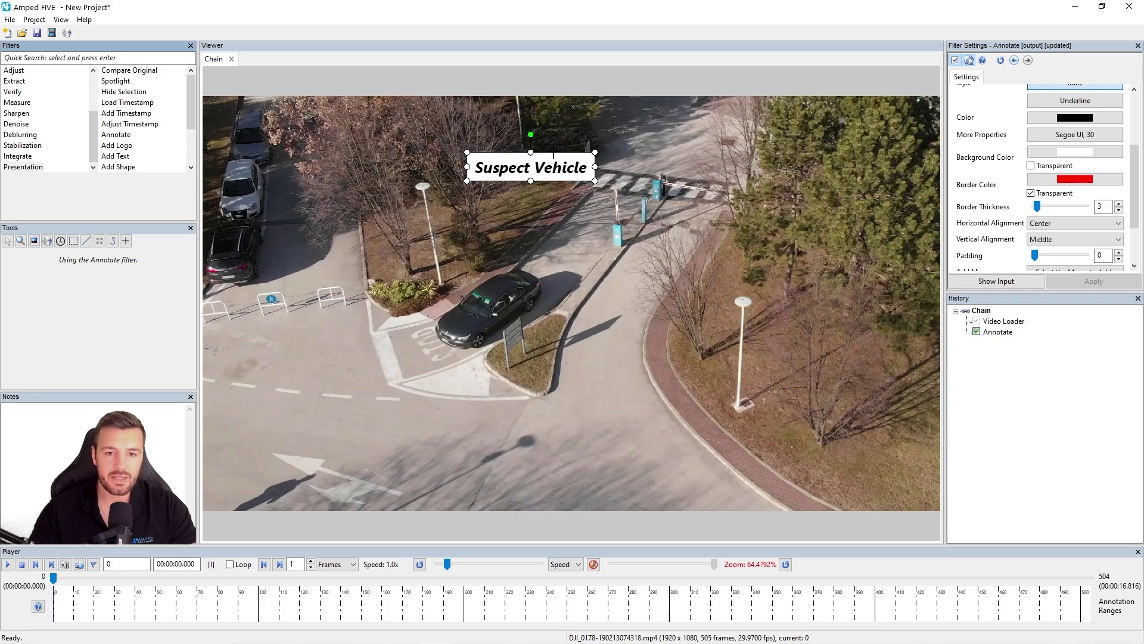
pyautogui.moveTo(553, 152); pyautogui.dragTo(534, 211)
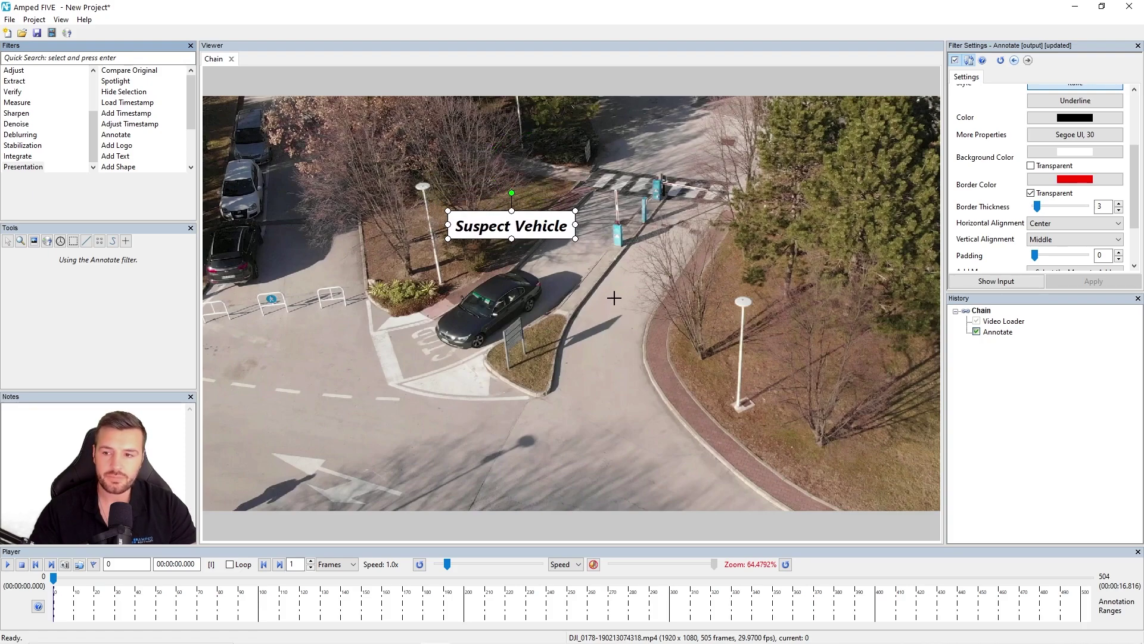
# Preview the red border around the "Suspect Vehicle" label, then make the border transparent again
pyautogui.click(1031, 193)
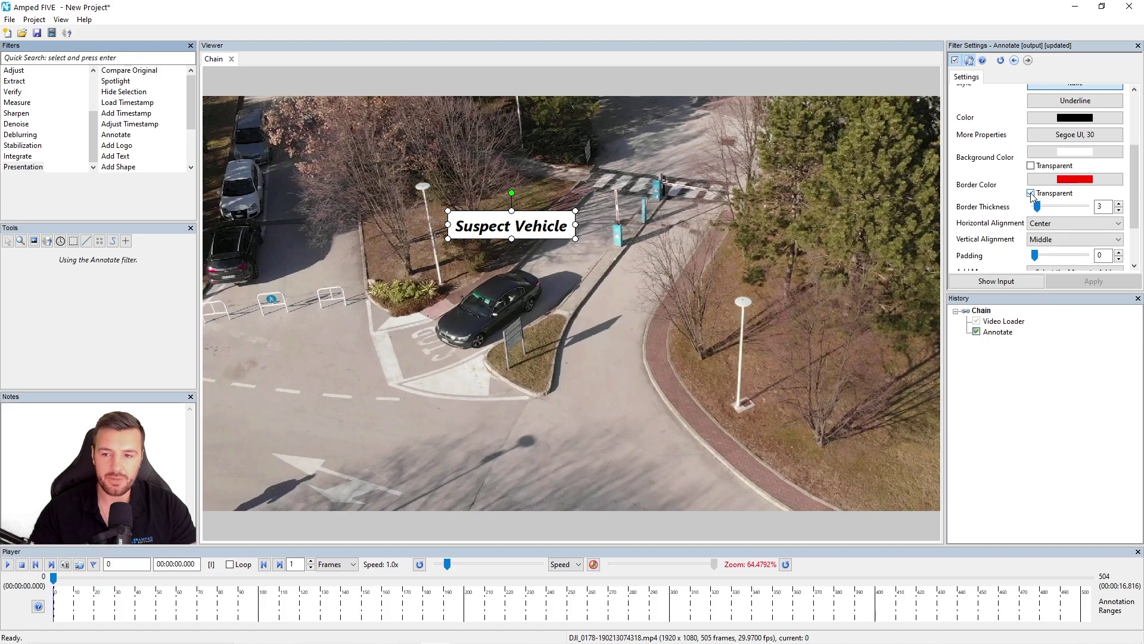
pyautogui.click(1031, 193)
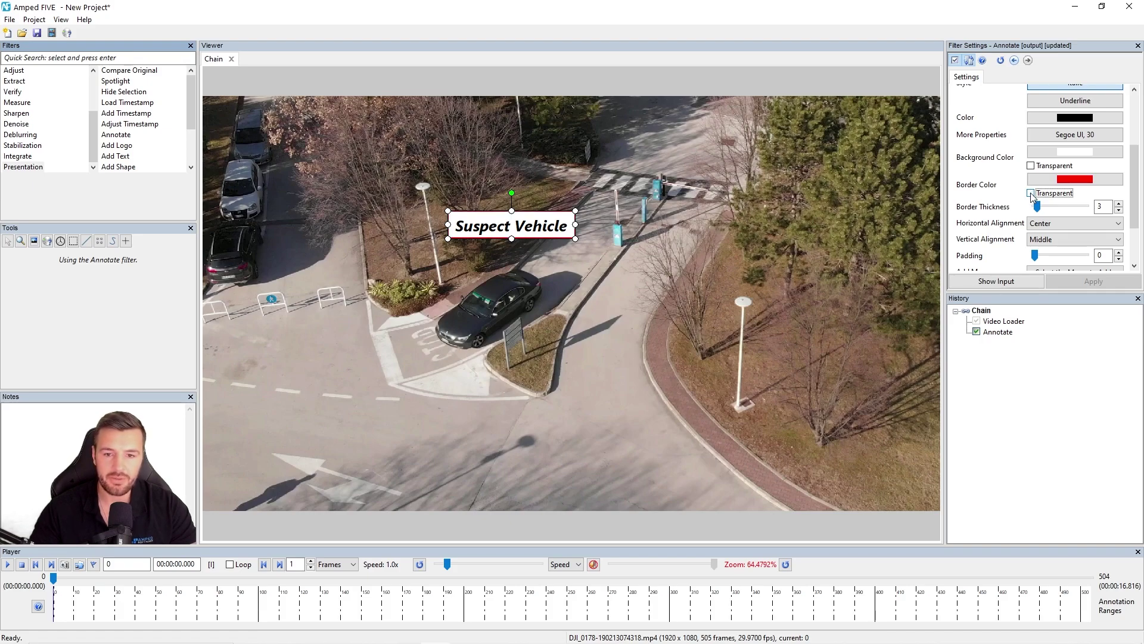
pyautogui.click(1031, 193)
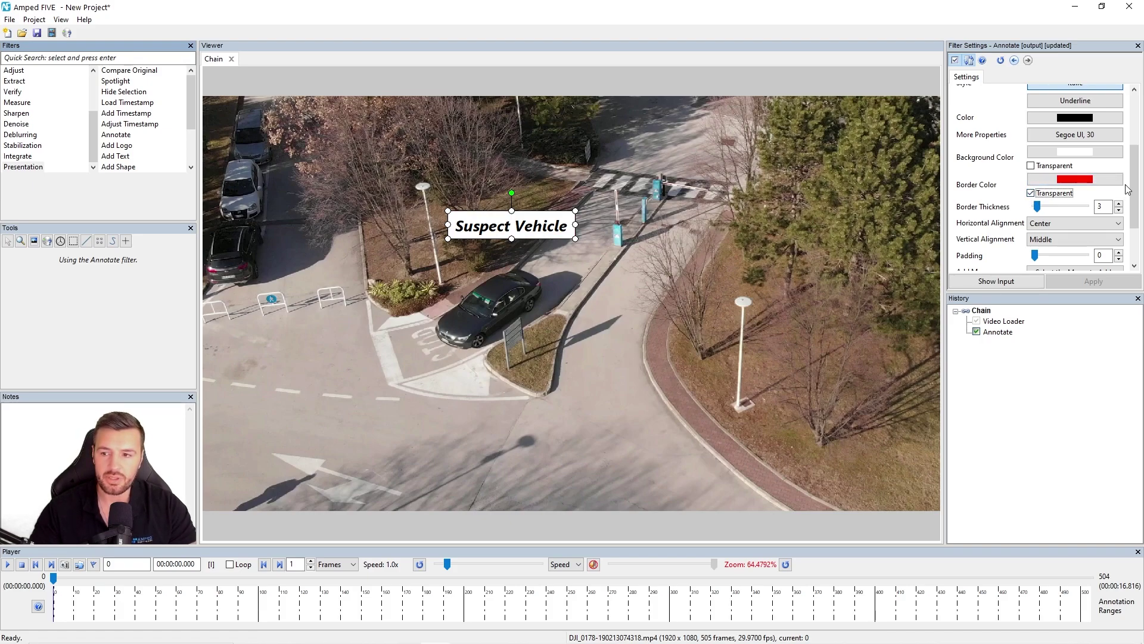
# Draw a second text box over the footage's lower-right area and insert the Position in Frames macro with its label
pyautogui.moveTo(1136, 176); pyautogui.dragTo(1136, 209)
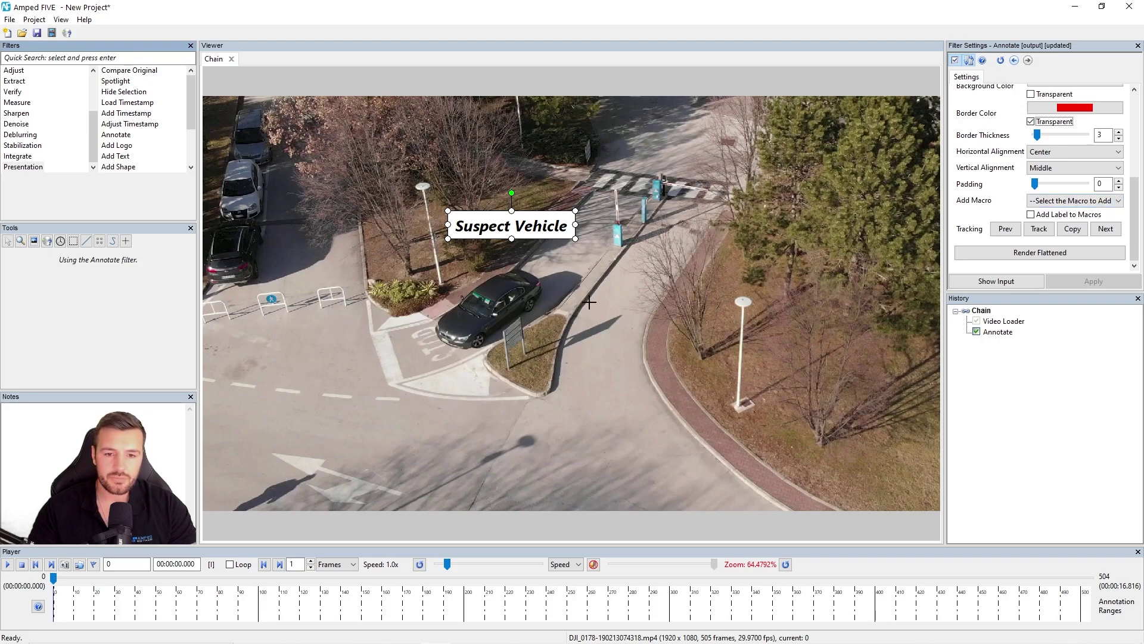
pyautogui.moveTo(590, 271); pyautogui.dragTo(824, 393)
pyautogui.moveTo(733, 304); pyautogui.dragTo(804, 395)
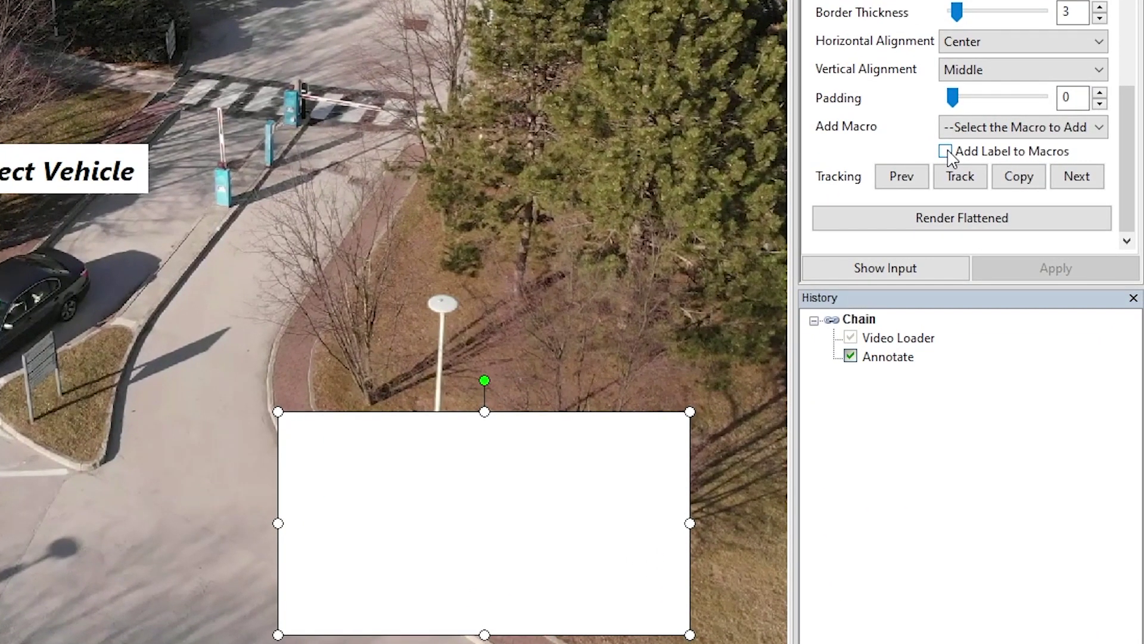
pyautogui.click(946, 152)
pyautogui.click(976, 133)
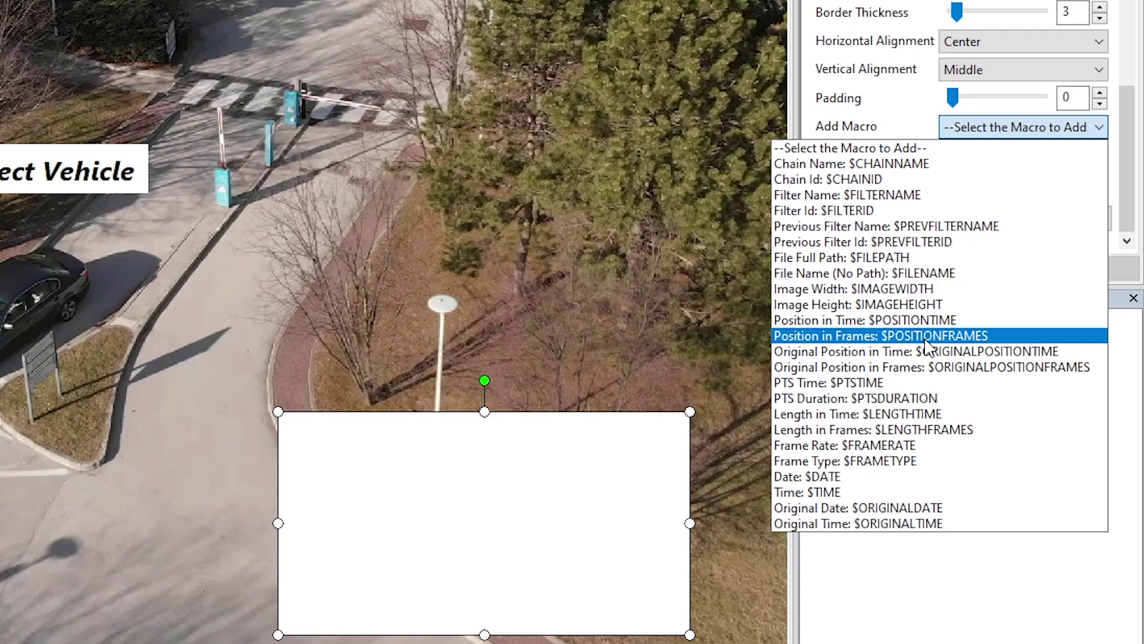
pyautogui.click(926, 338)
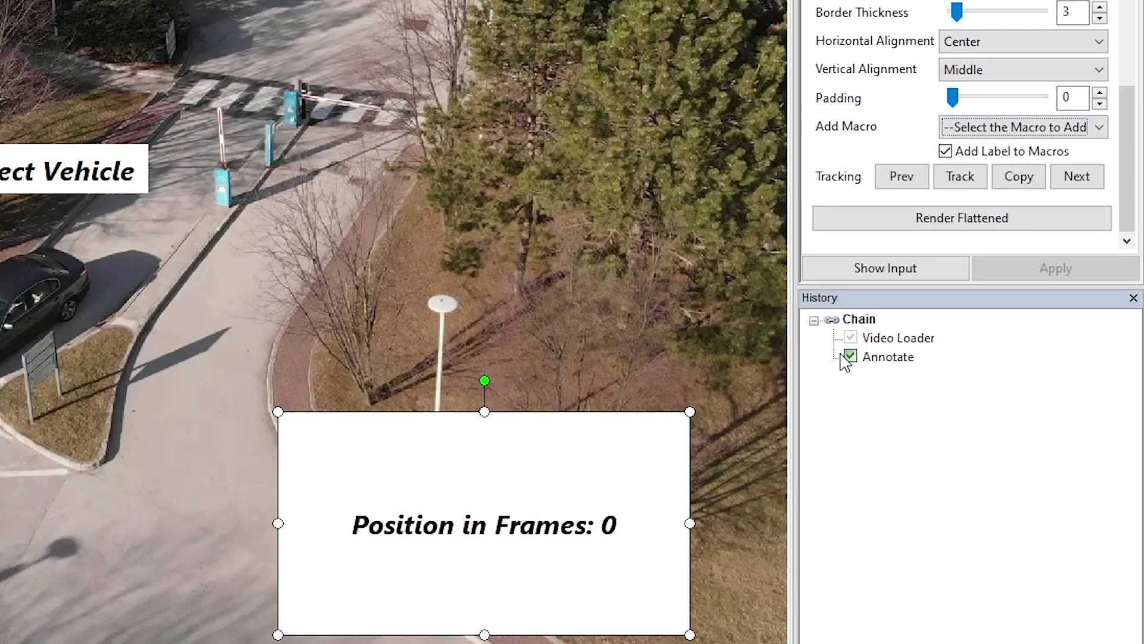
# Shrink the frame-position box to fit its text and place it at the bottom centre of the footage
pyautogui.click(945, 152)
pyautogui.moveTo(690, 412); pyautogui.dragTo(626, 570)
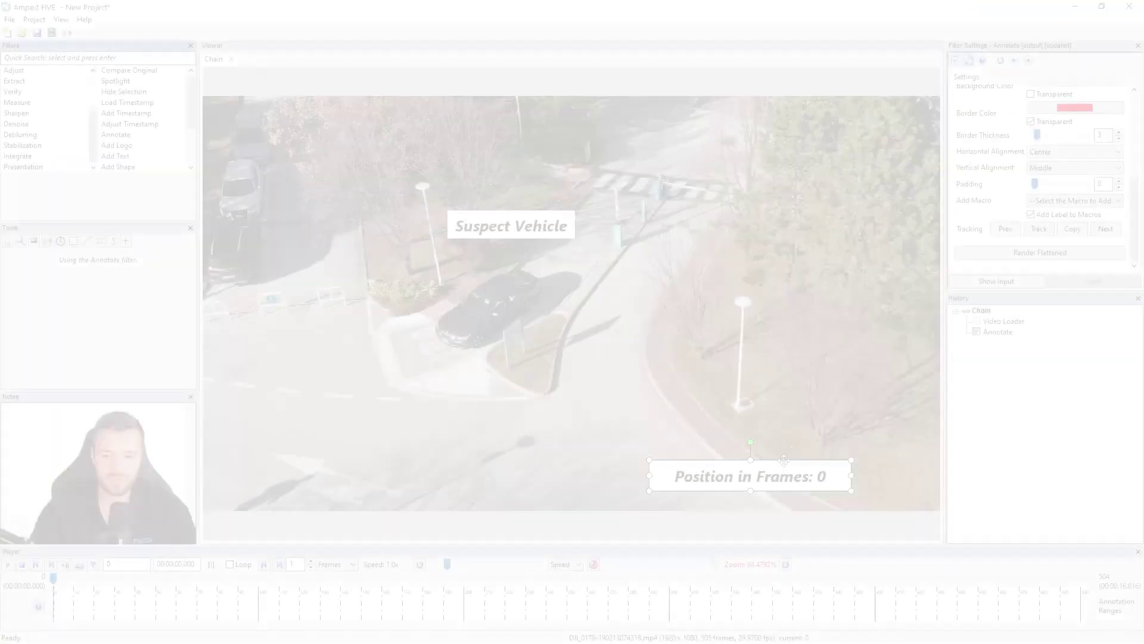
pyautogui.moveTo(508, 575); pyautogui.dragTo(157, 575)
pyautogui.moveTo(580, 470); pyautogui.dragTo(584, 477)
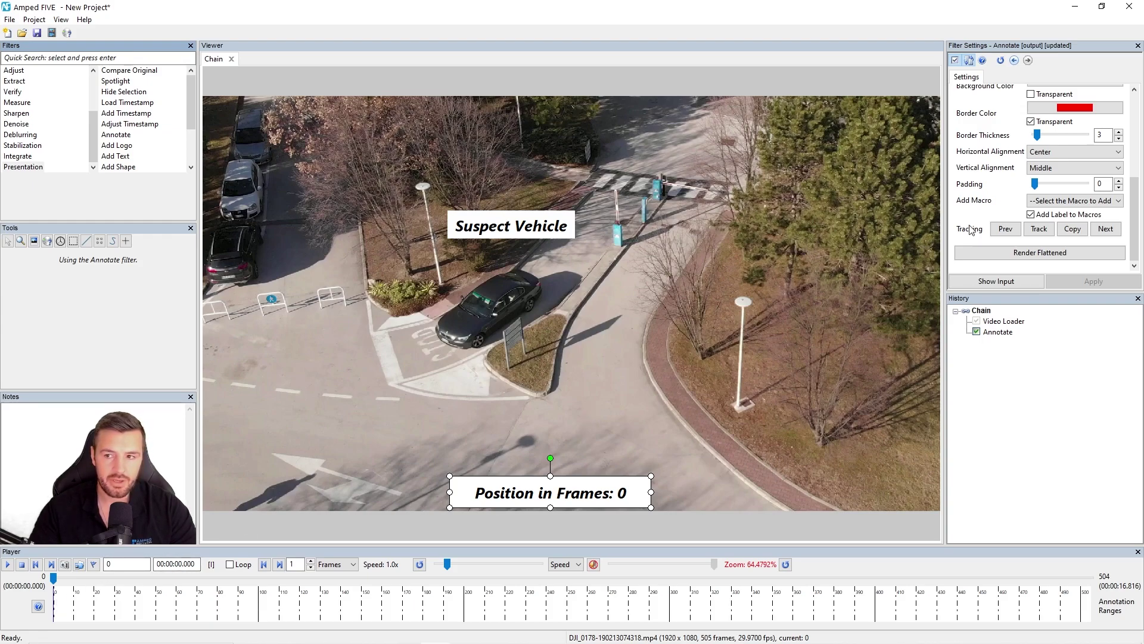
# Deselect the text box and step back and forth between frames 0 and 1 to check where the annotations show
pyautogui.scroll(5, 1043, 179)
pyautogui.click(590, 362)
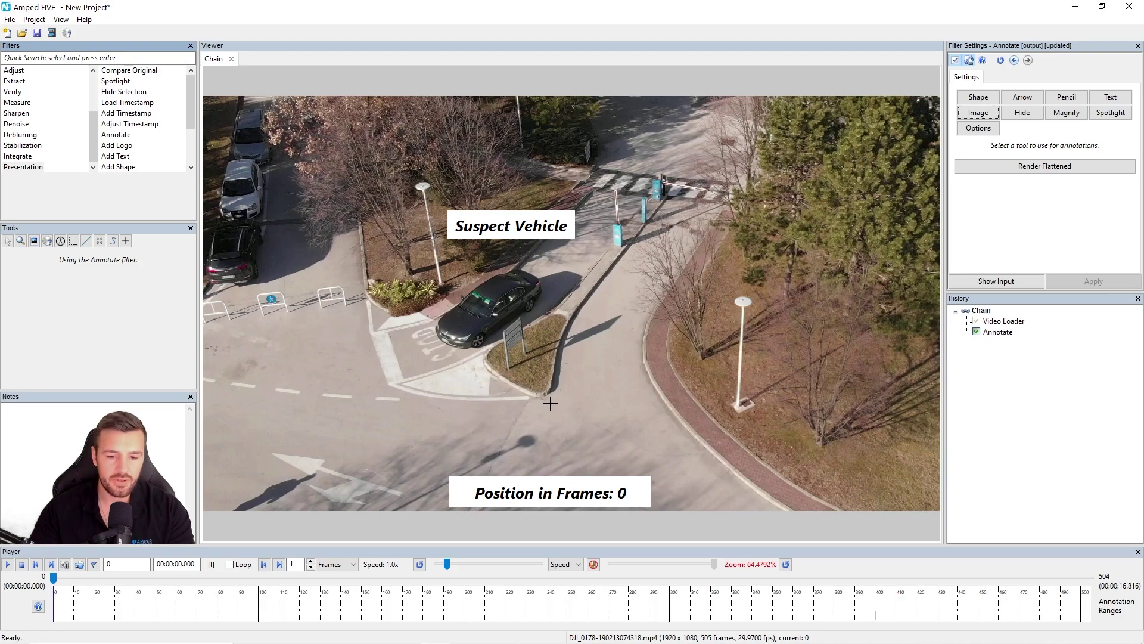
pyautogui.press('Right')
pyautogui.press('Left')
pyautogui.press('Right')
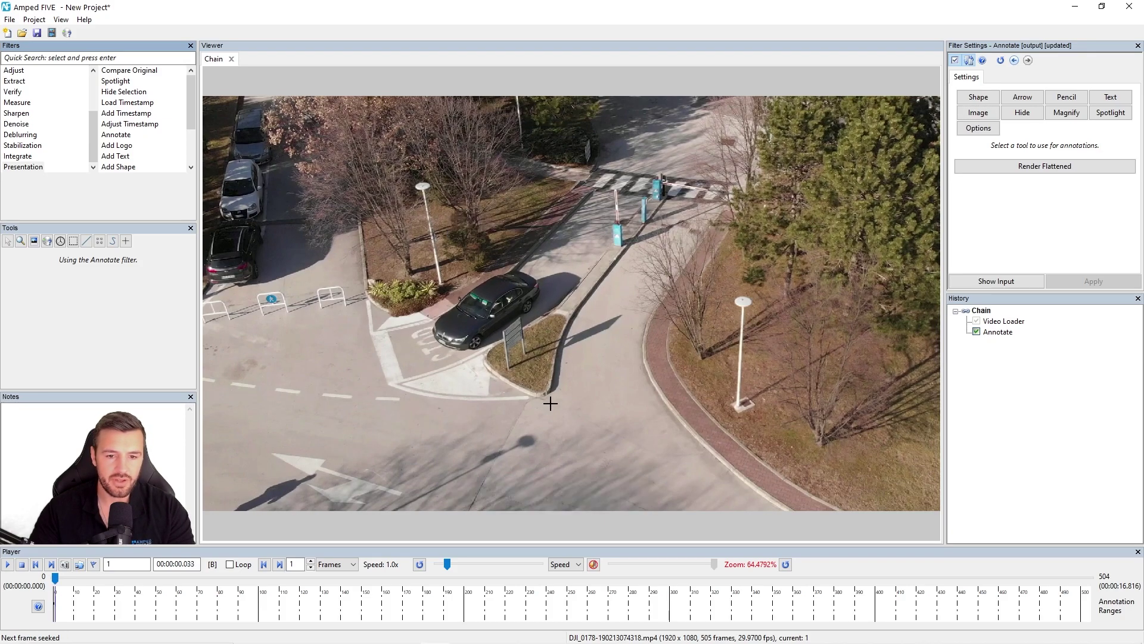
pyautogui.press('Left')
pyautogui.press('Right')
pyautogui.press('Left')
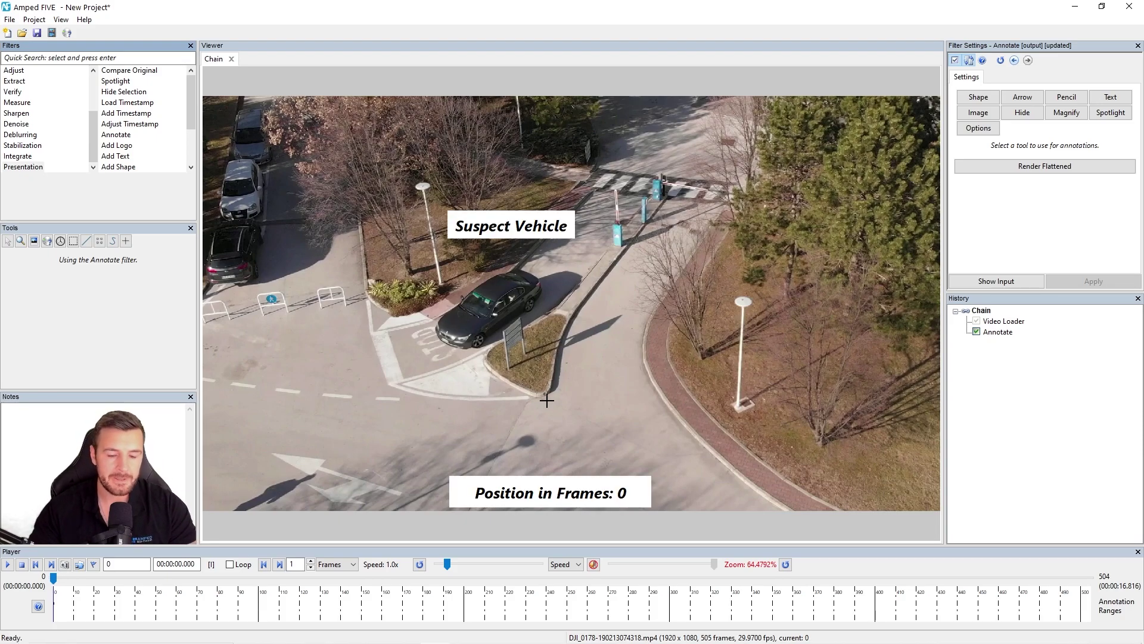
# Set the frame-position text annotation for all frames of the video
pyautogui.click(563, 491)
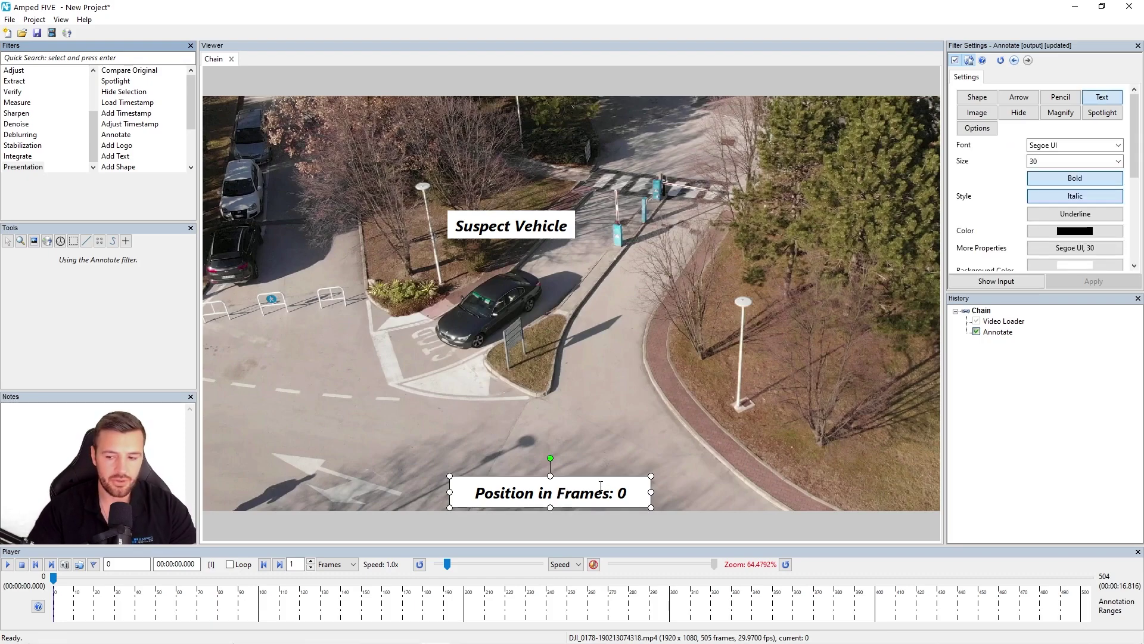
pyautogui.rightClick(600, 485)
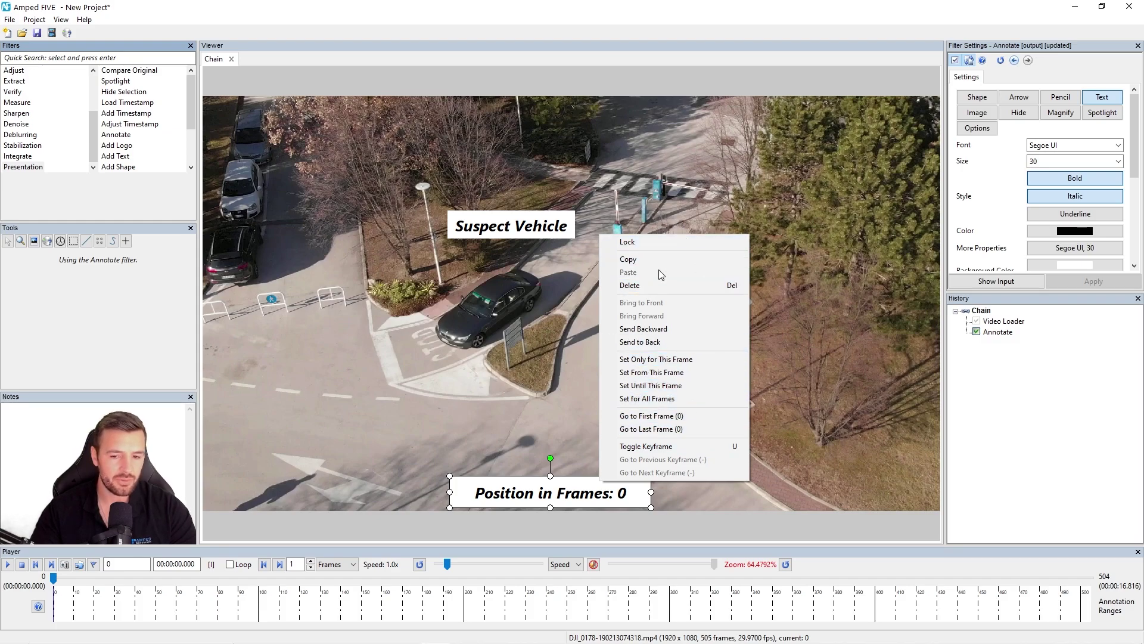
pyautogui.click(677, 402)
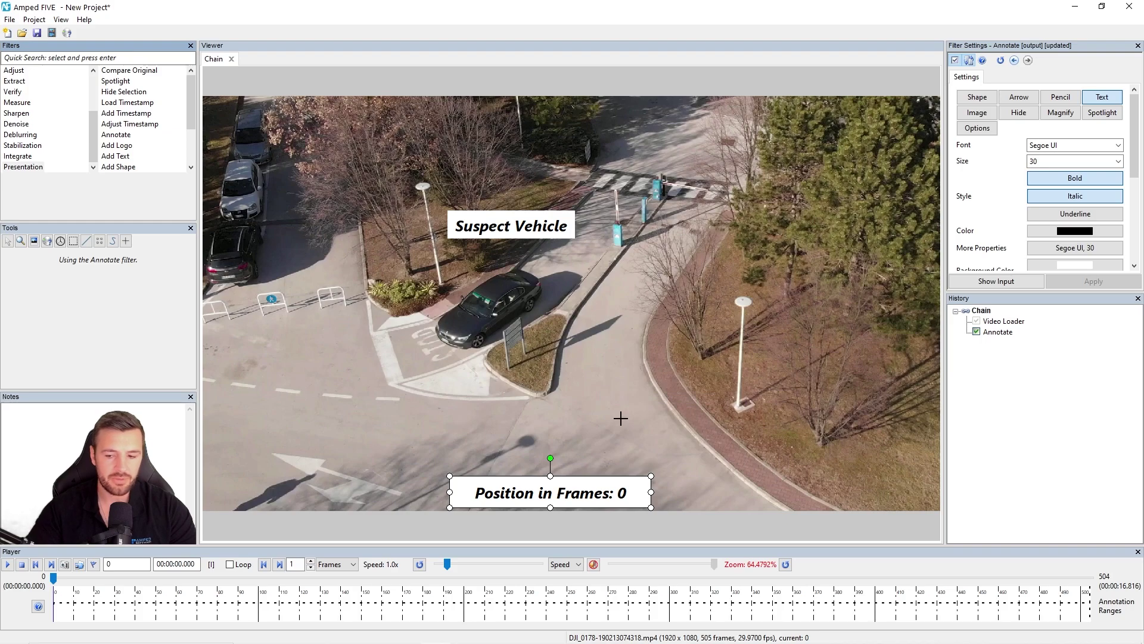
# Deselect the annotation, play the video to check the frame counter, then pause and return to frame 0
pyautogui.click(1108, 101)
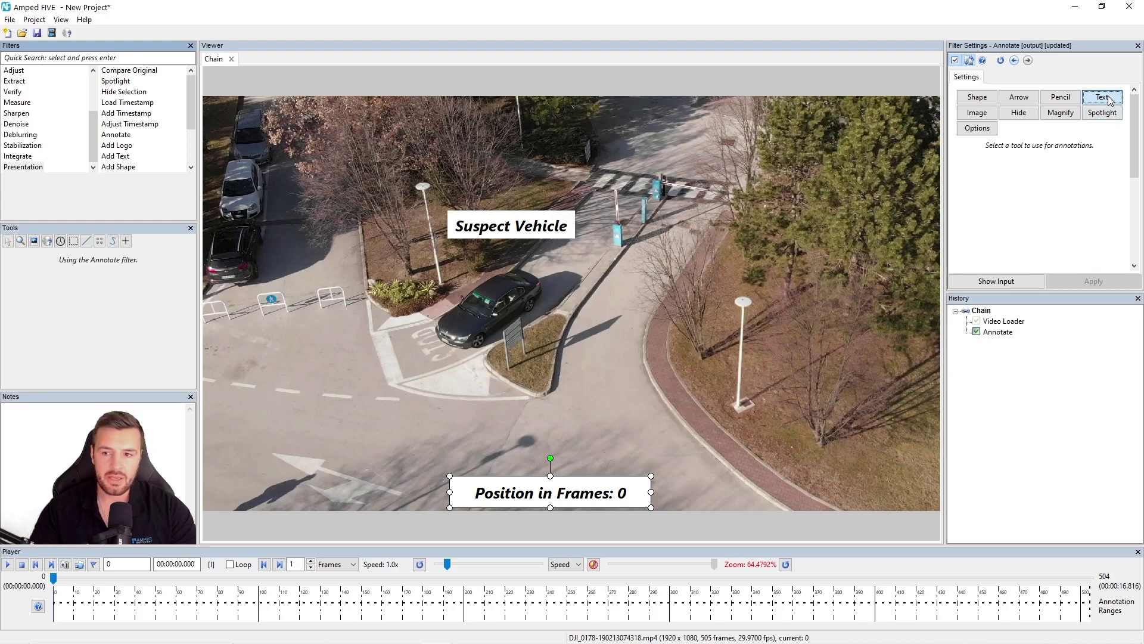
pyautogui.click(8, 565)
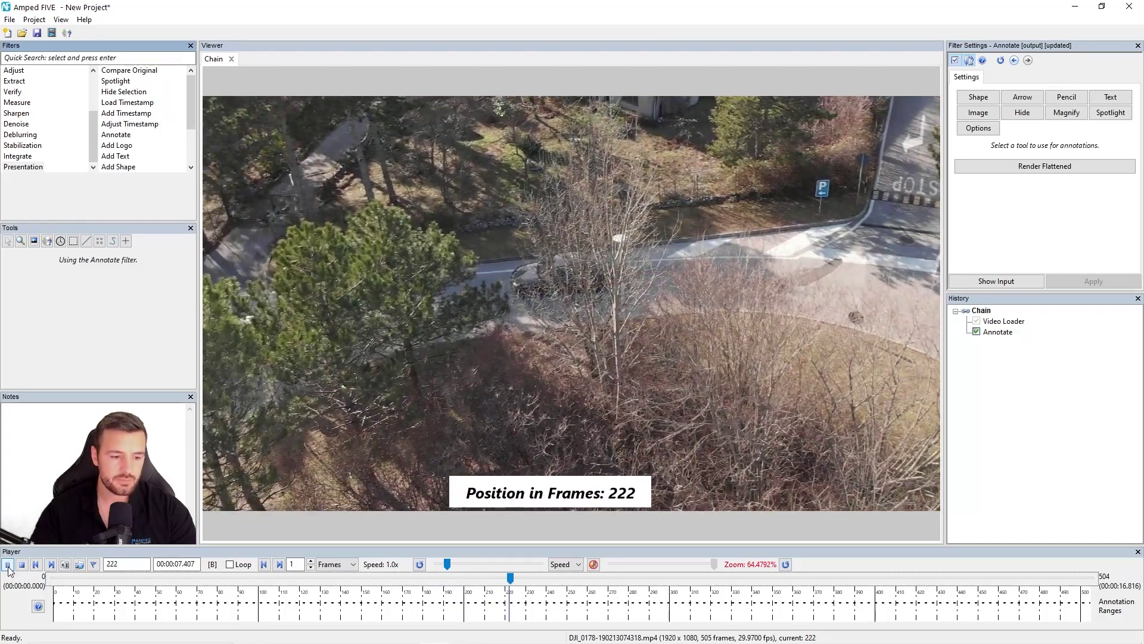
pyautogui.click(7, 565)
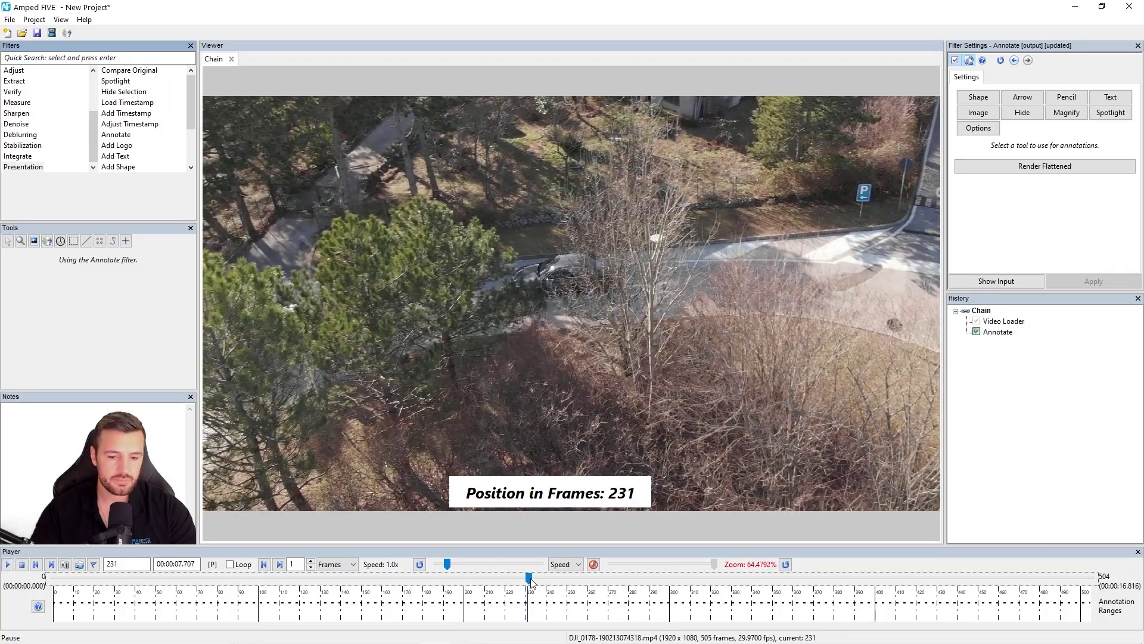
pyautogui.click(53, 576)
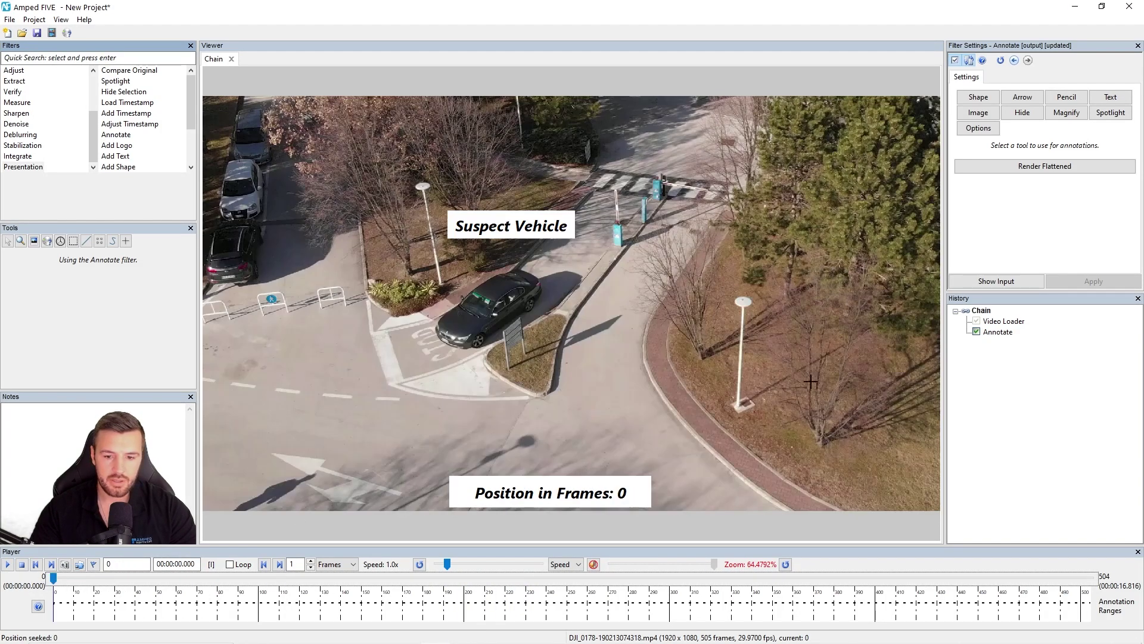
# Select the frame-position annotation and open its list of available macros
pyautogui.click(623, 482)
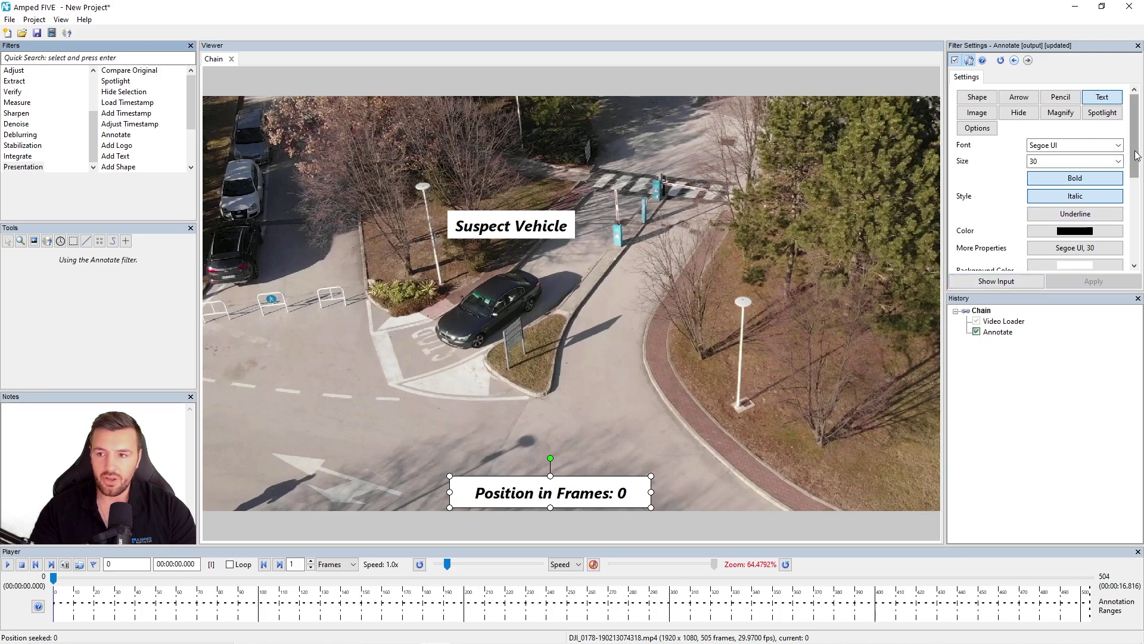
pyautogui.moveTo(1130, 161); pyautogui.dragTo(1130, 244)
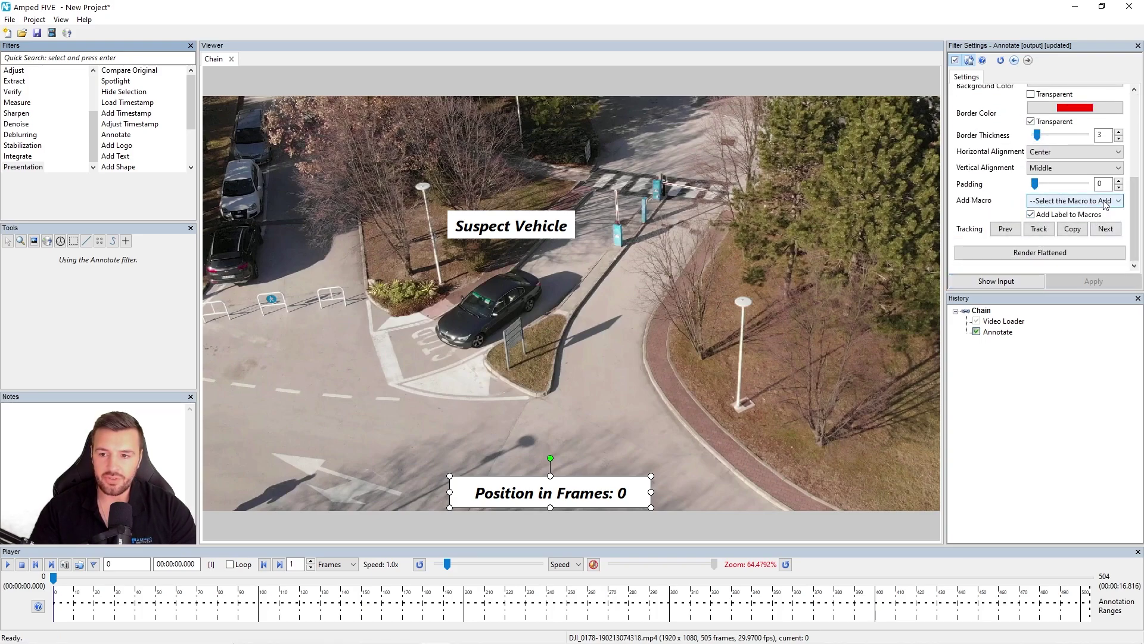
pyautogui.click(1070, 202)
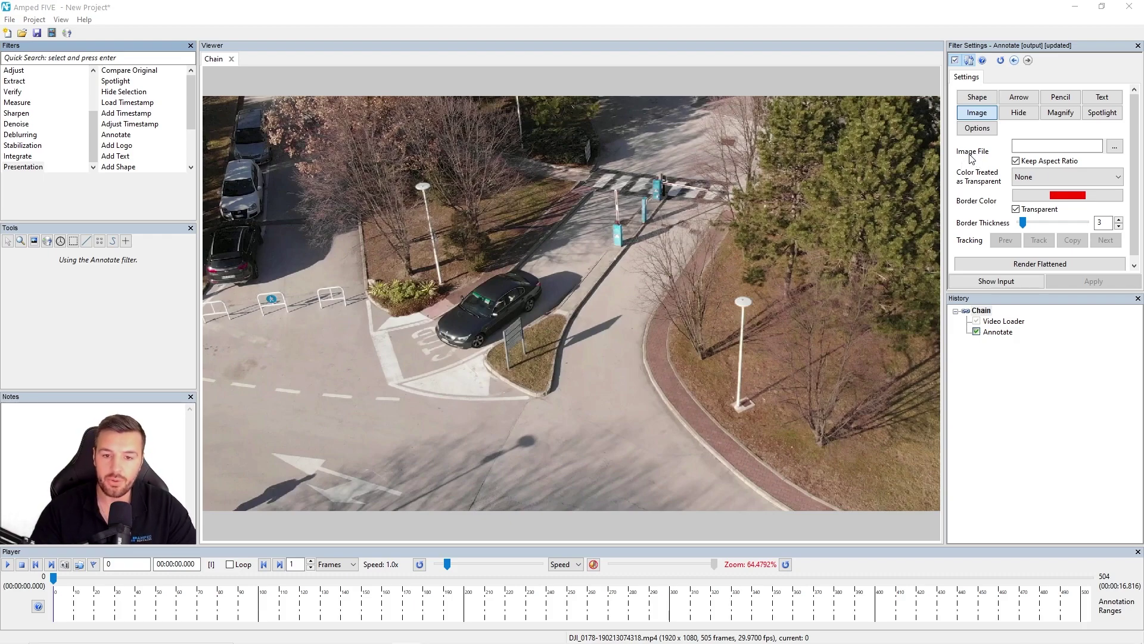
# Load the AMPED SOFTWARE 2000 image, place it on the frame and move it to the footage's lower-right corner
pyautogui.click(1115, 147)
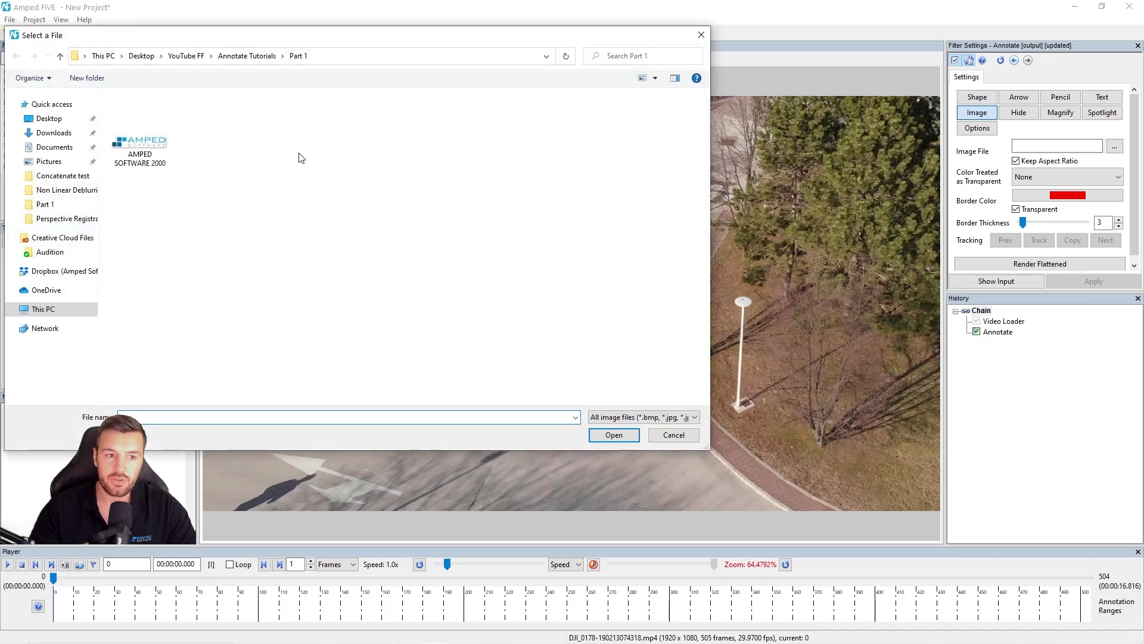
pyautogui.doubleClick(140, 150)
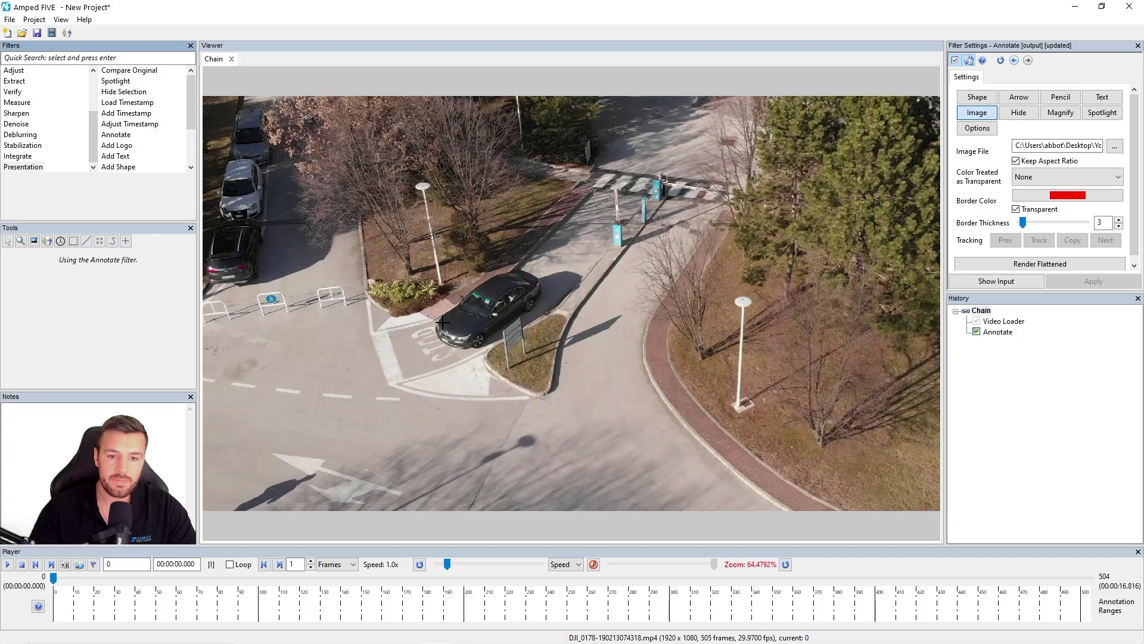
pyautogui.moveTo(214, 106)
pyautogui.mouseDown()
pyautogui.moveTo(351, 178)
pyautogui.moveTo(393, 140)
pyautogui.moveTo(334, 140)
pyautogui.moveTo(391, 189)
pyautogui.moveTo(394, 179)
pyautogui.mouseUp()
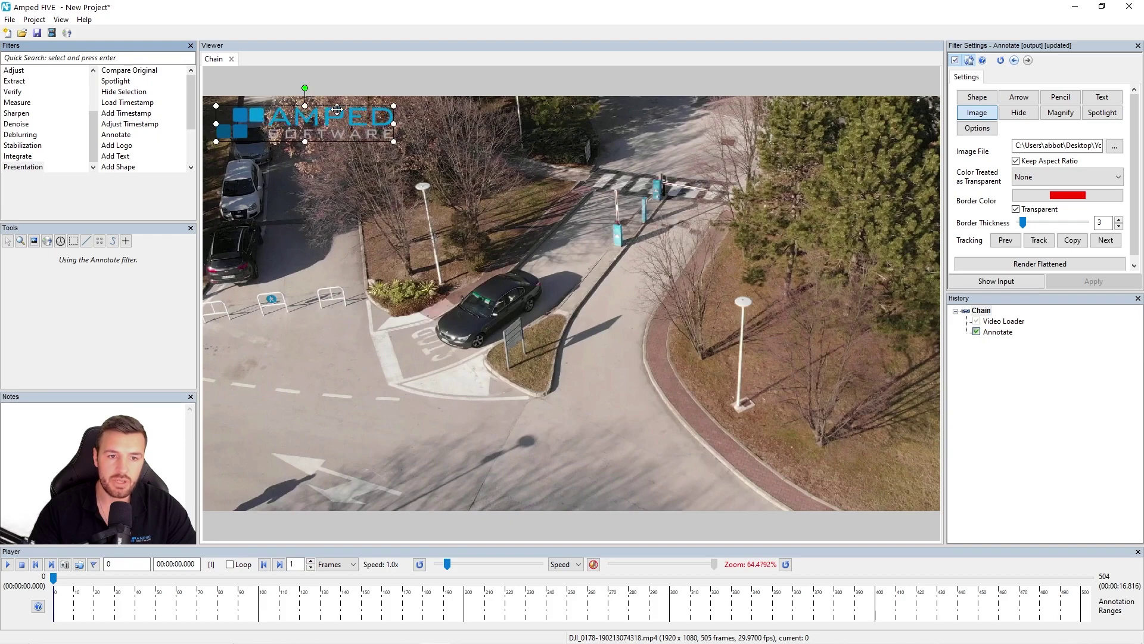
pyautogui.moveTo(339, 117); pyautogui.dragTo(878, 477)
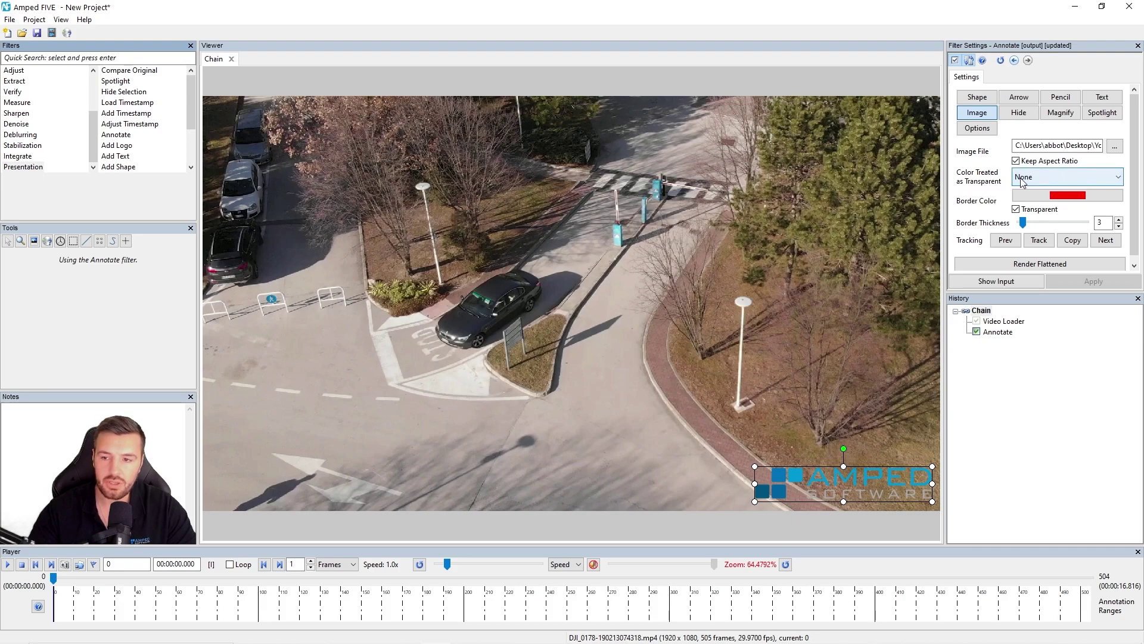
# Turn the logo's border transparency off and on again, and delete the logo annotation
pyautogui.click(1016, 209)
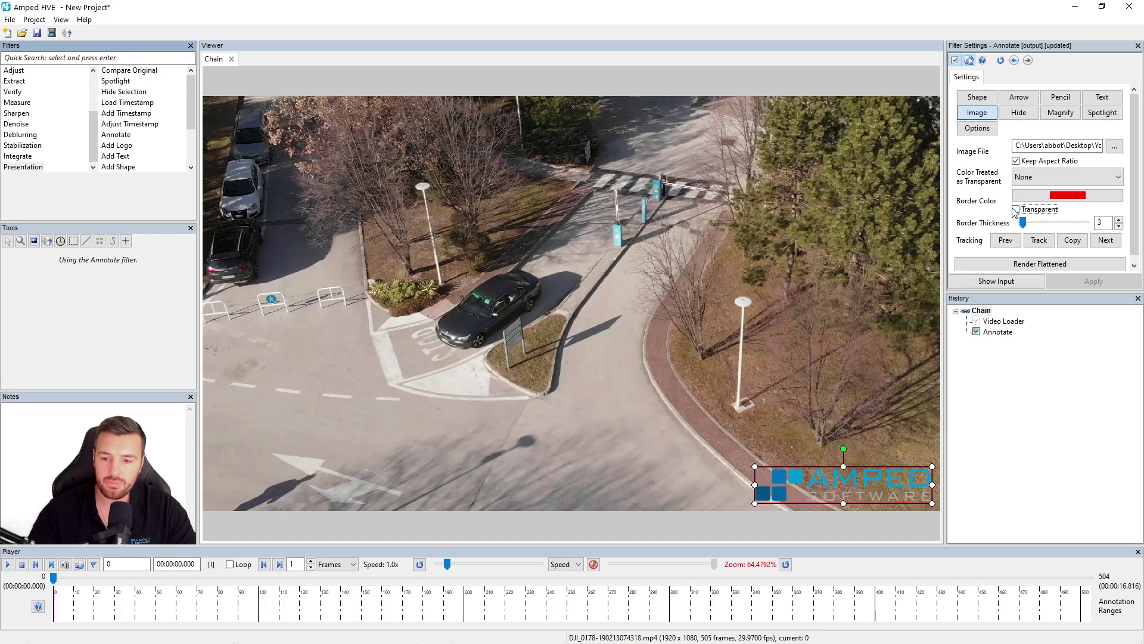
pyautogui.click(1017, 210)
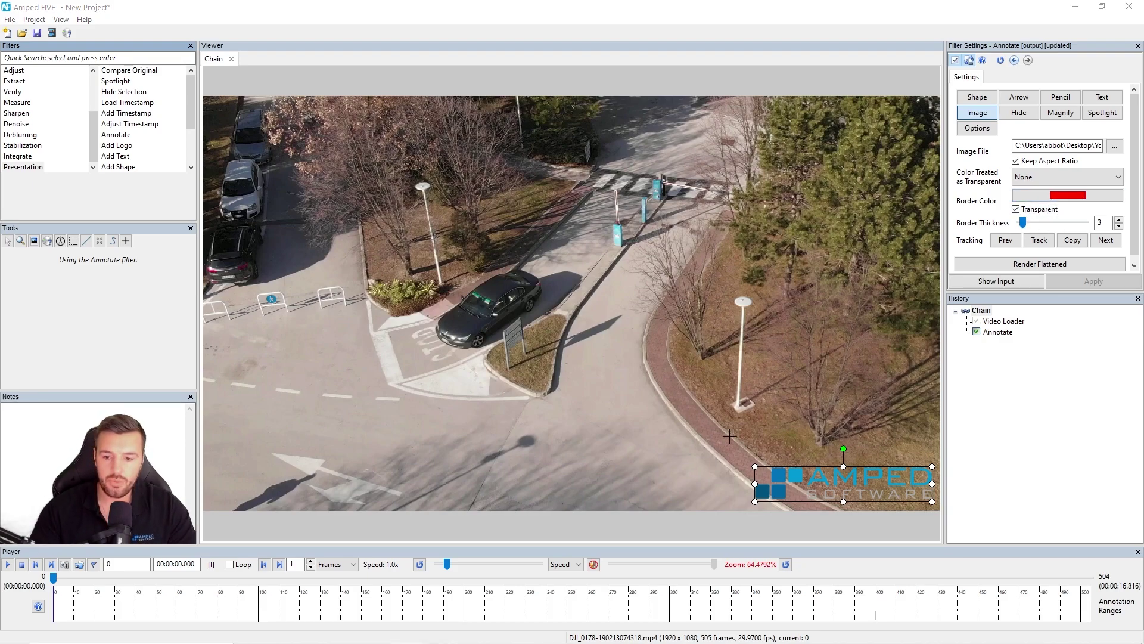
pyautogui.rightClick(796, 480)
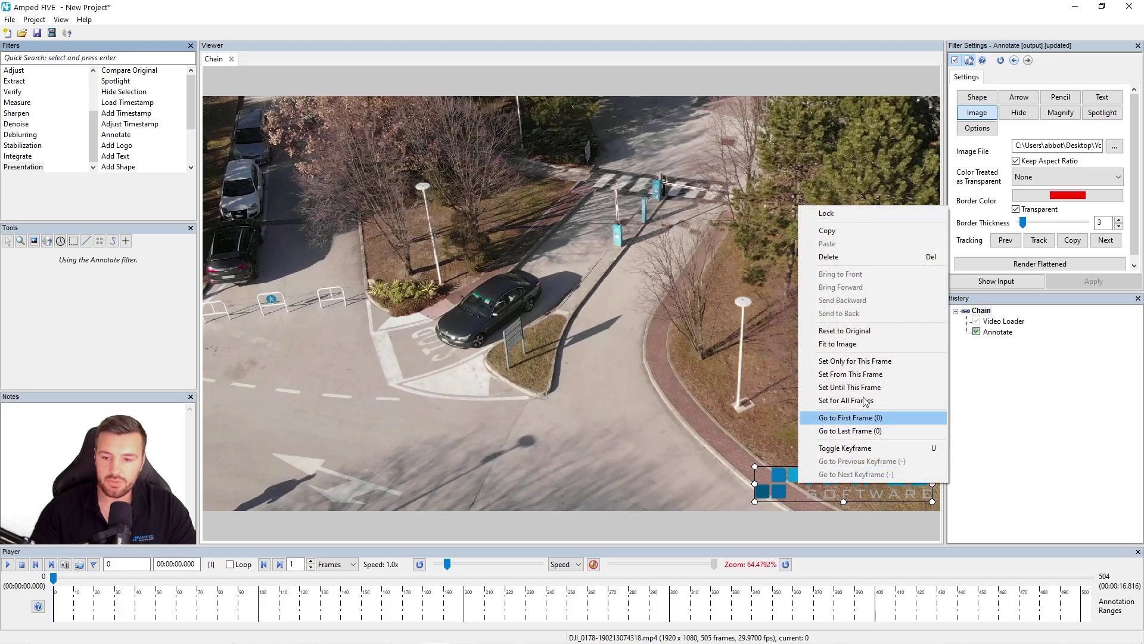
pyautogui.click(829, 257)
# Go to frame 95 and cover the walking pedestrian with a pixelated Hide annotation
pyautogui.click(1019, 112)
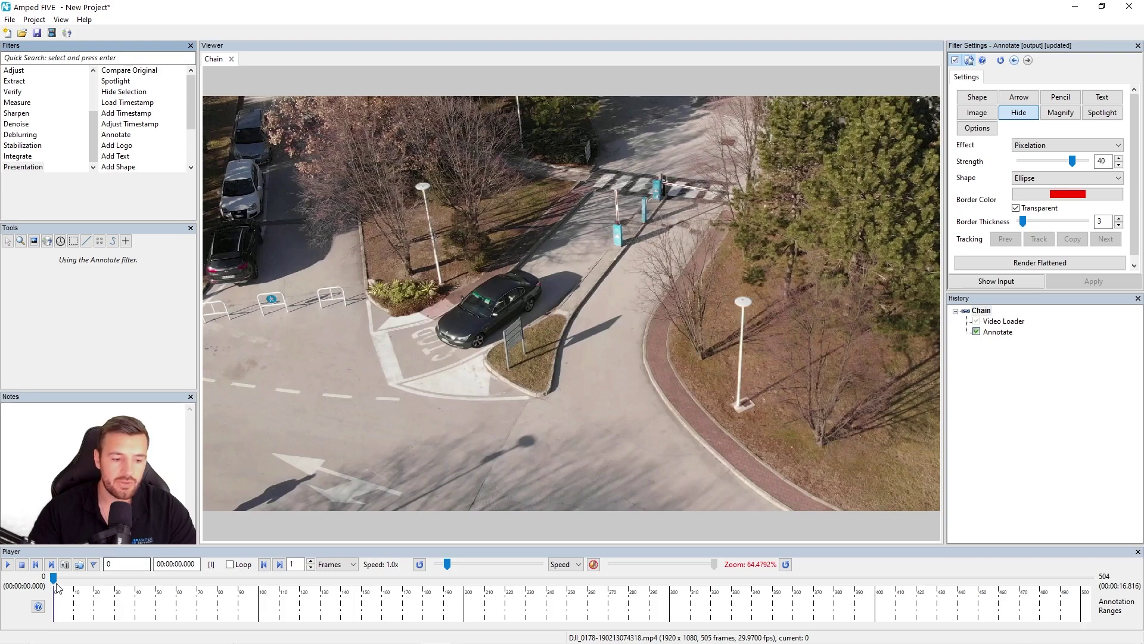
pyautogui.moveTo(54, 578); pyautogui.dragTo(266, 577)
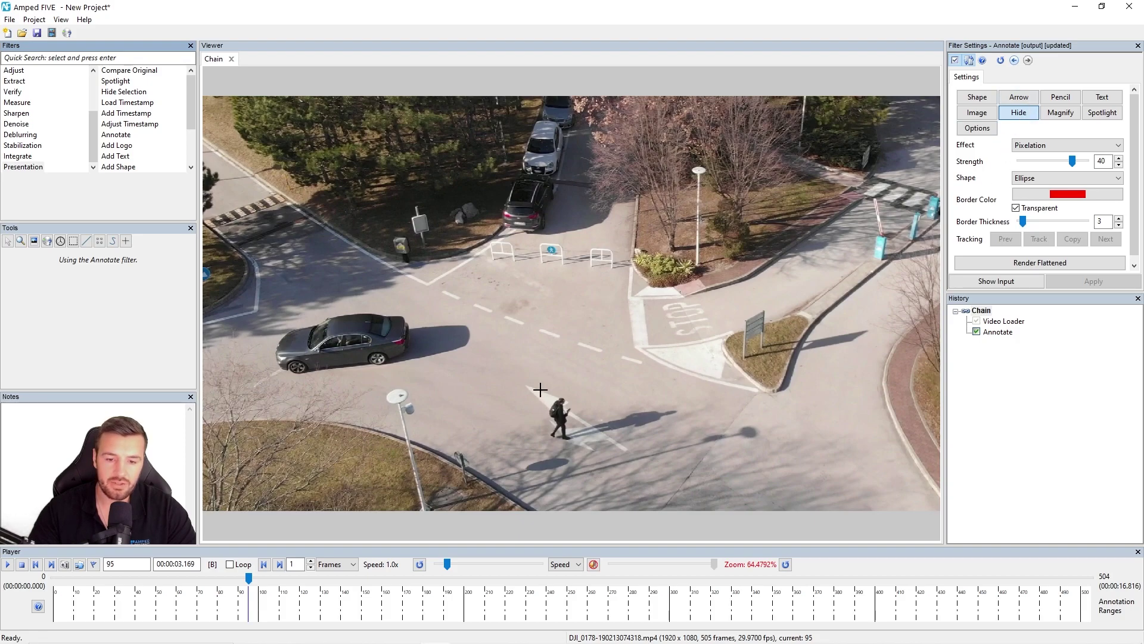
pyautogui.moveTo(531, 392); pyautogui.dragTo(600, 458)
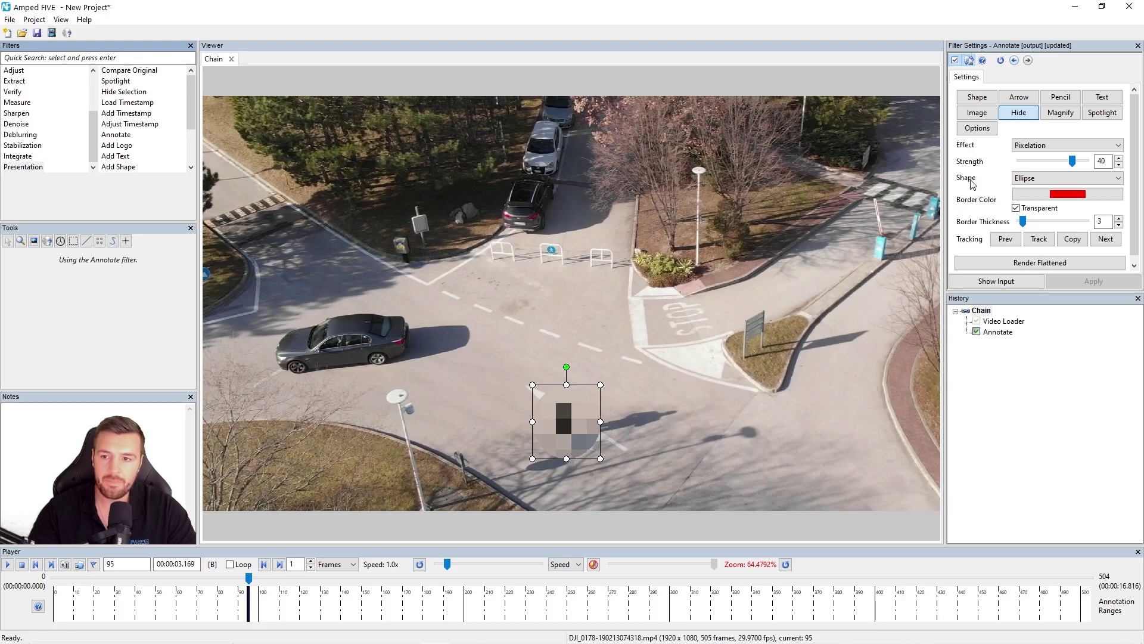
# Switch the hide effect to Blur and back to Pixelation, and lower its strength to 14
pyautogui.click(1042, 146)
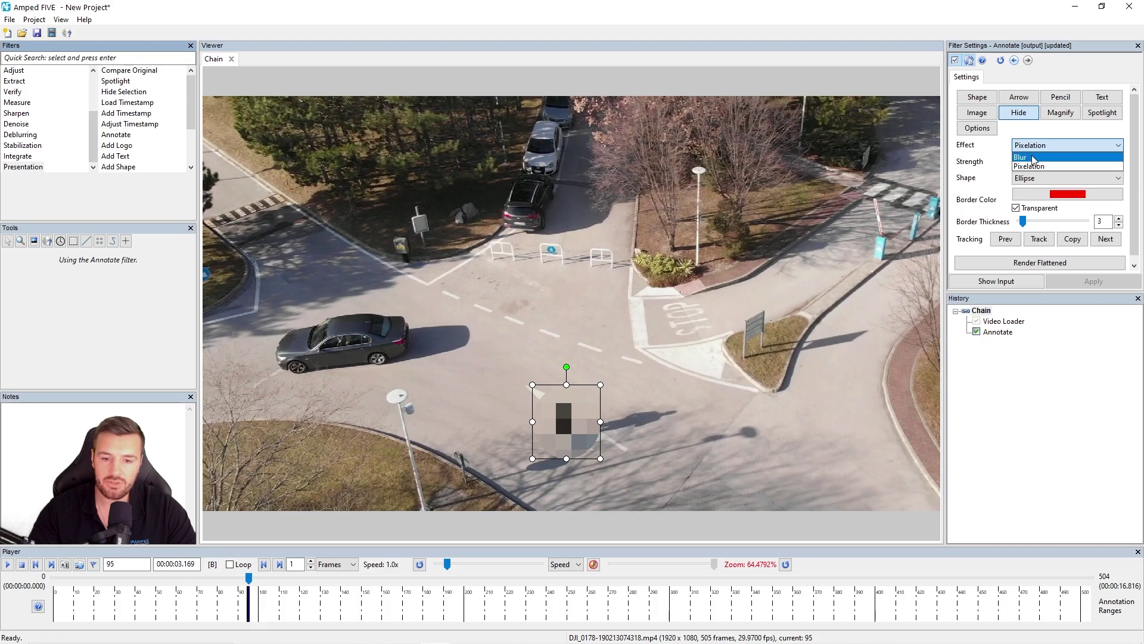
pyautogui.click(1033, 158)
pyautogui.click(1044, 146)
pyautogui.click(1038, 167)
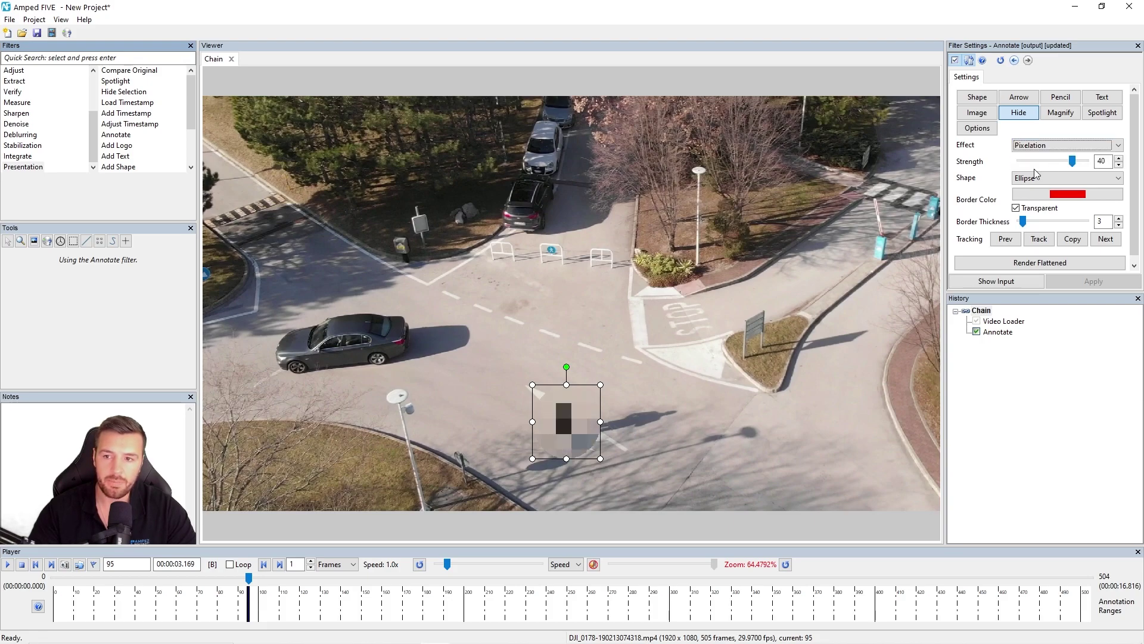
pyautogui.moveTo(1073, 161); pyautogui.dragTo(1036, 162)
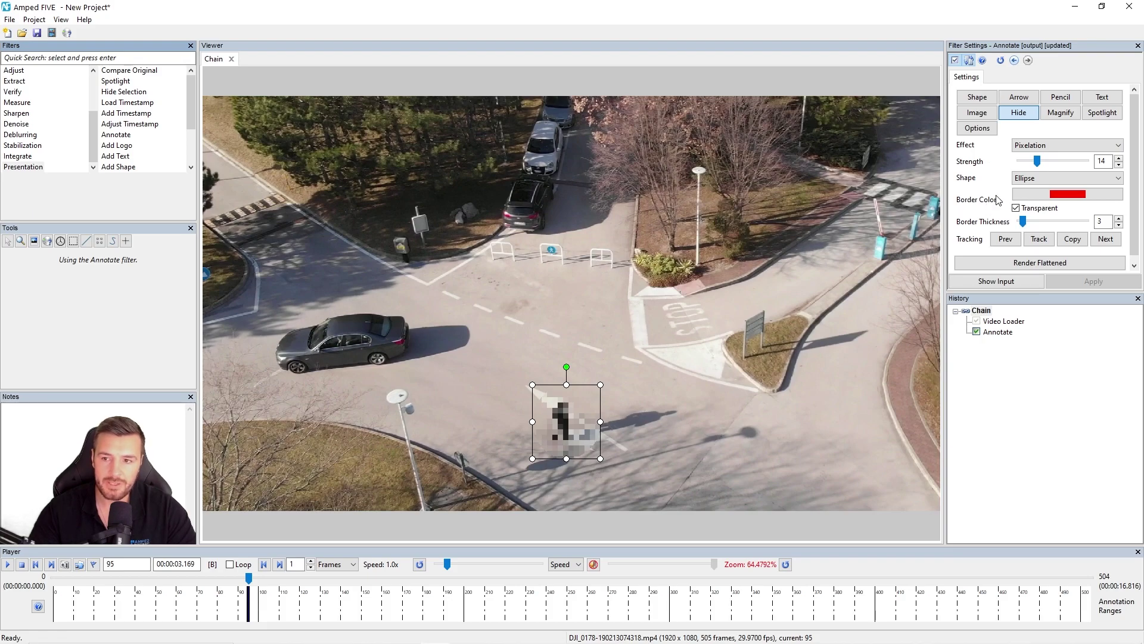
# Change the hidden area's shape to Rectangle and back to Ellipse, and toggle its border transparency off and on
pyautogui.click(1029, 179)
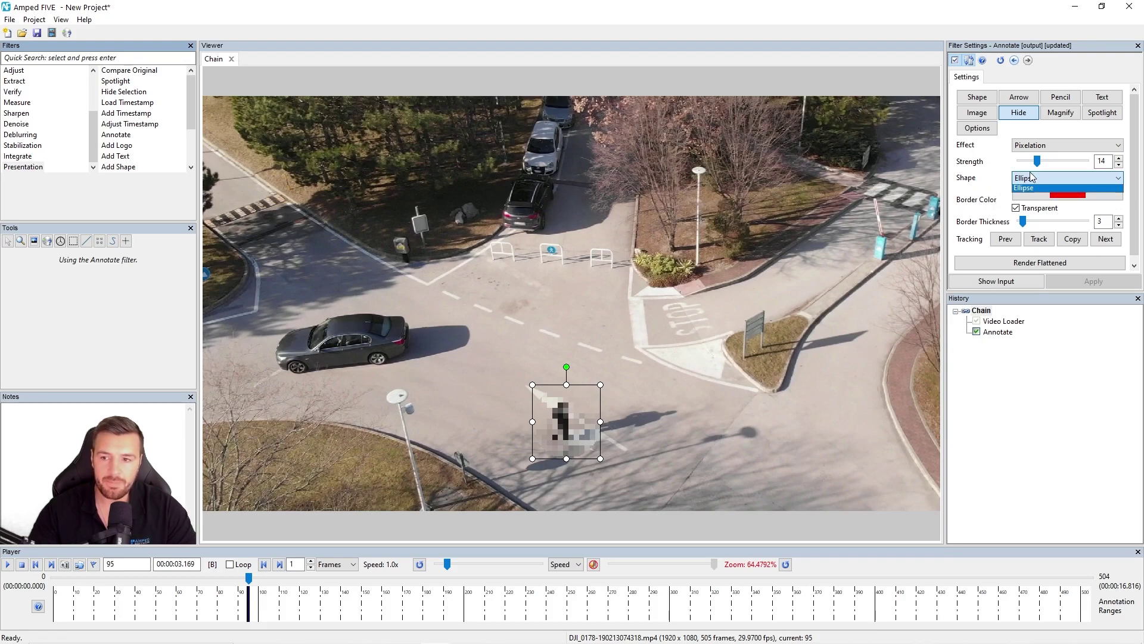
pyautogui.click(1025, 191)
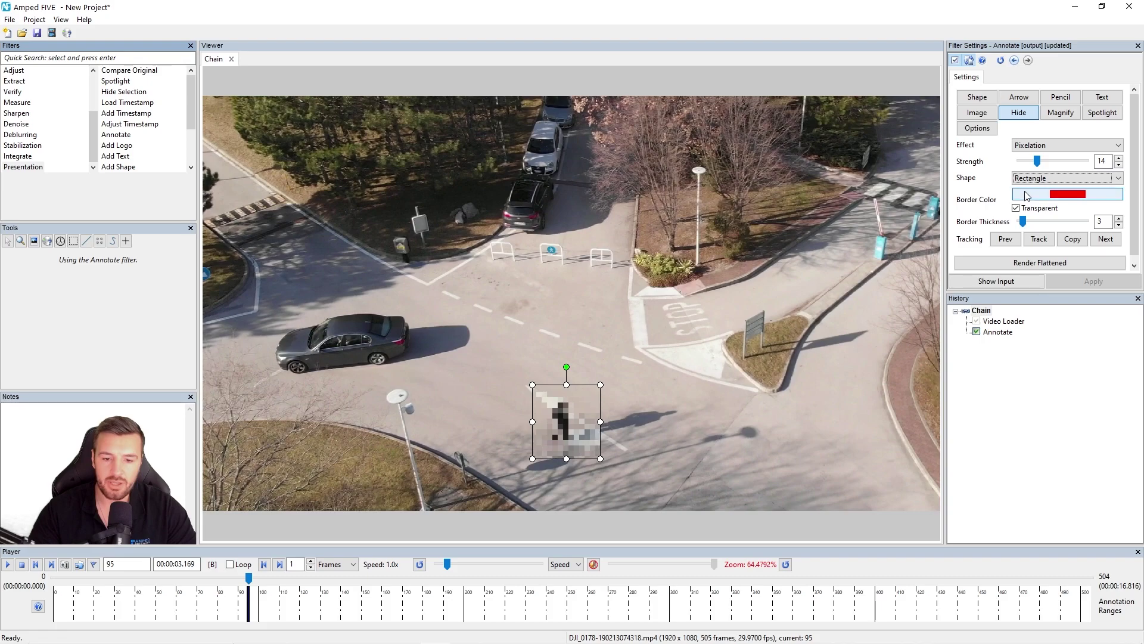
pyautogui.click(1038, 181)
pyautogui.click(1034, 199)
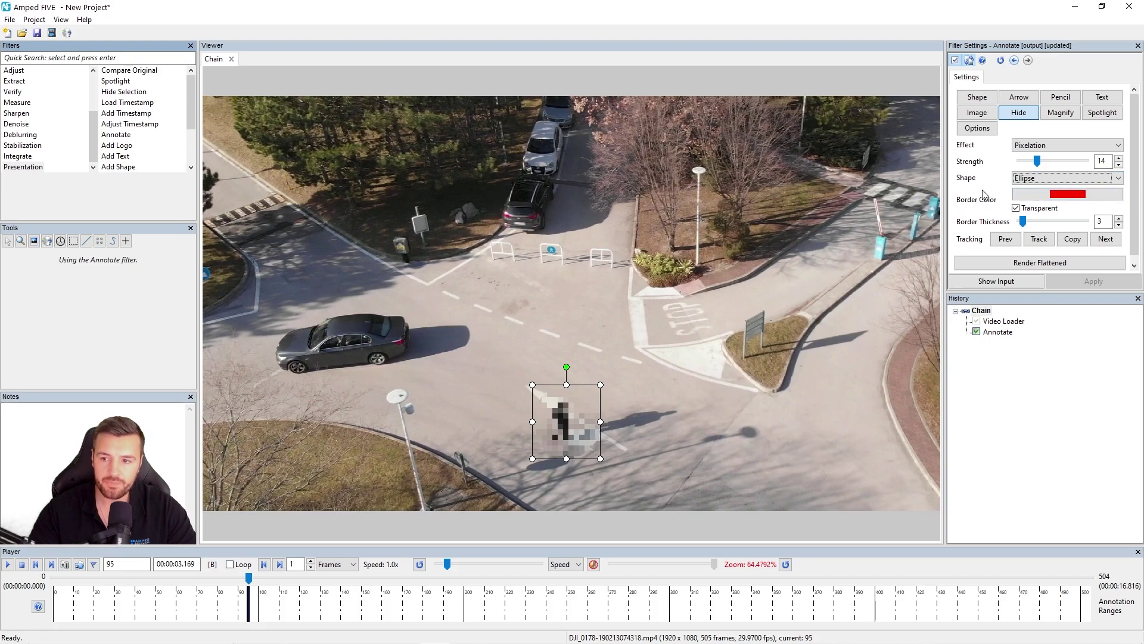
pyautogui.click(1016, 208)
pyautogui.click(1017, 208)
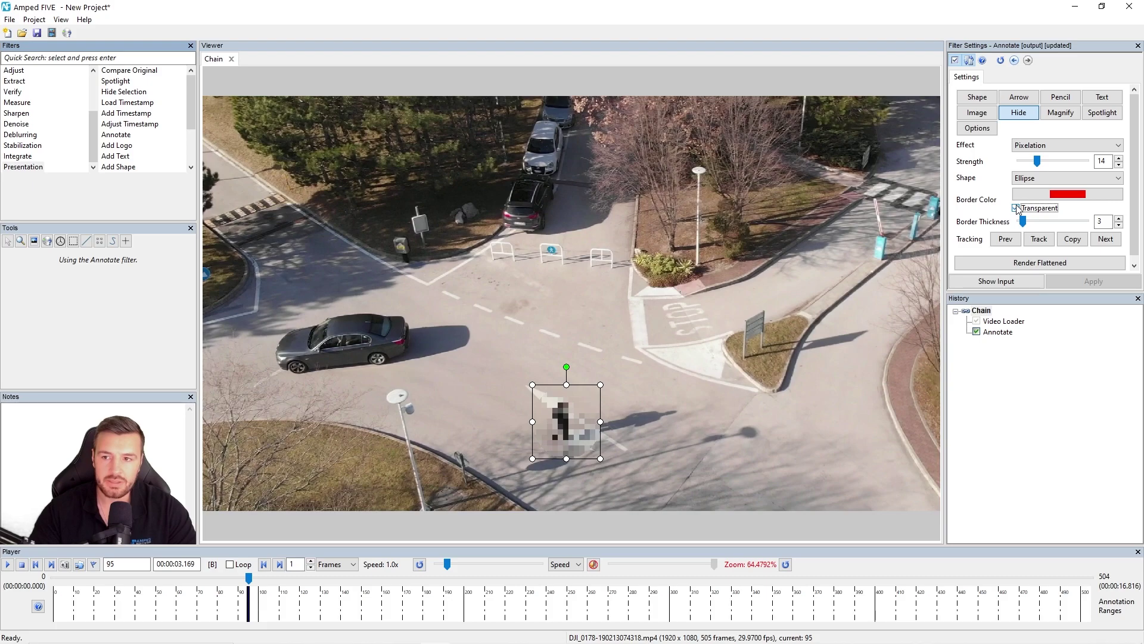
# Delete the pixelated annotation over the pedestrian and move the video back to frame 73
pyautogui.scroll(1, 584, 427)
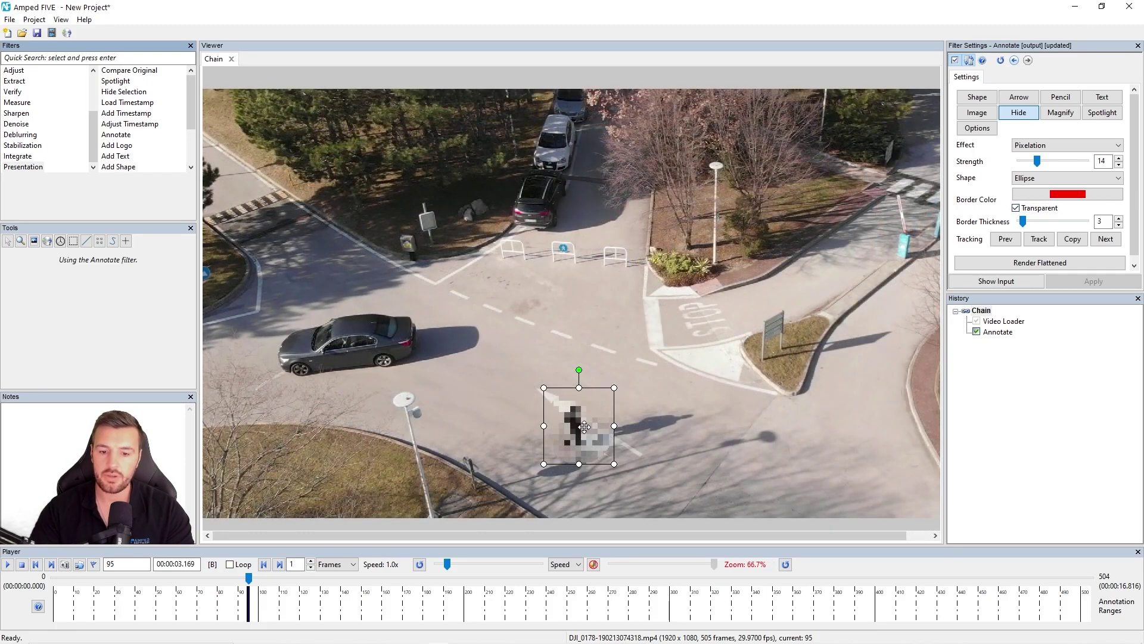
pyautogui.press('Delete')
pyautogui.moveTo(250, 581); pyautogui.dragTo(203, 588)
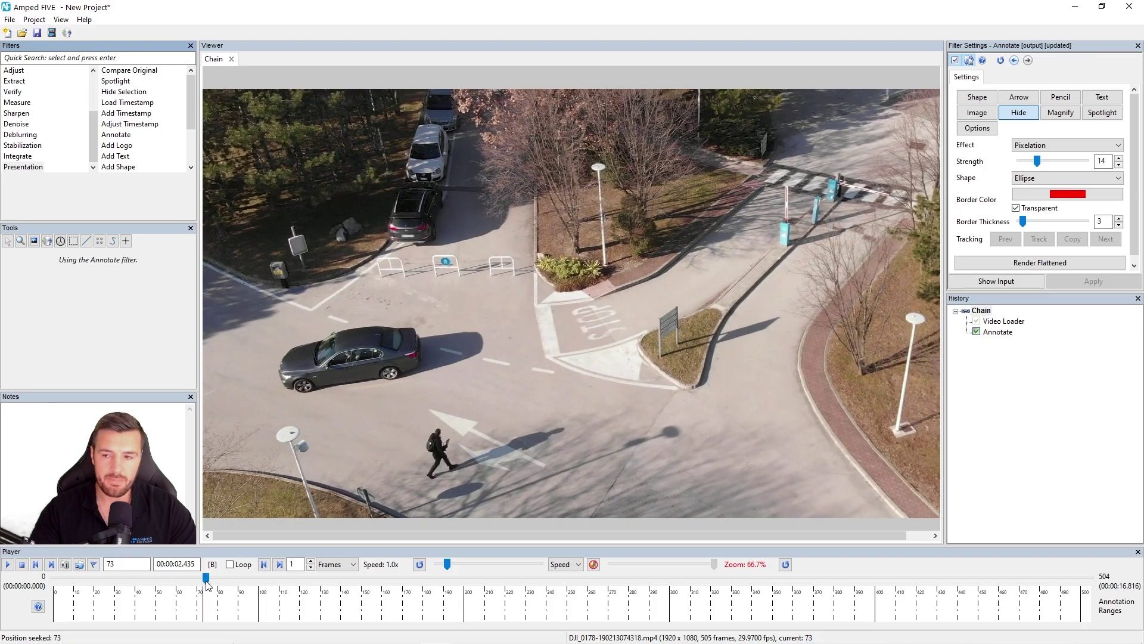
# Add a Magnify box over the upper-right part of the footage and move its source point onto the walking pedestrian
pyautogui.click(1067, 114)
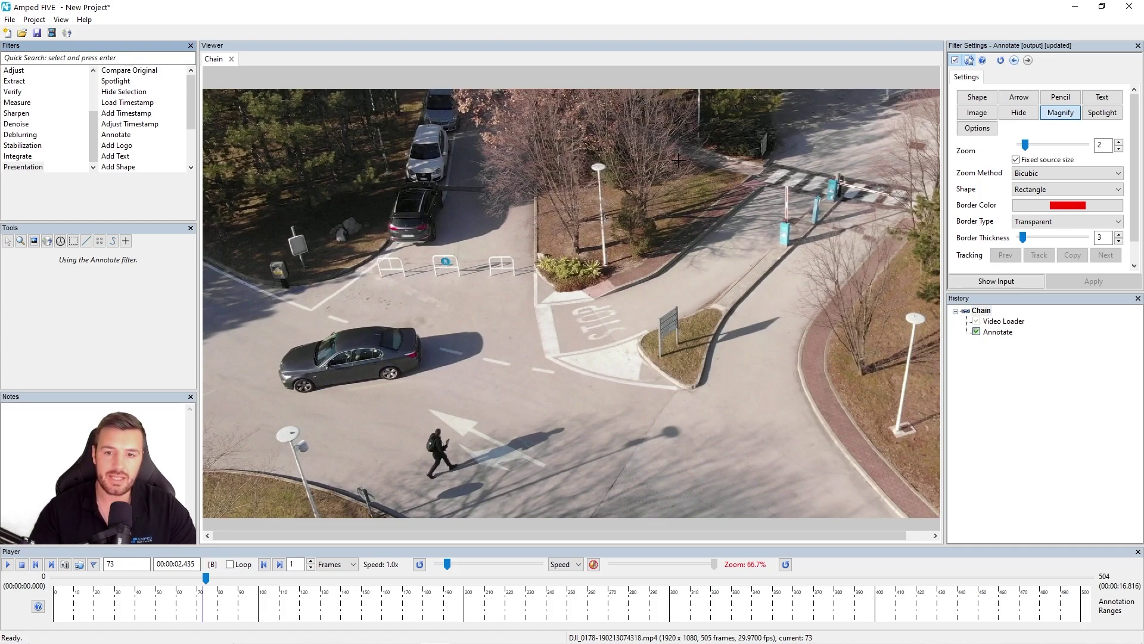
pyautogui.moveTo(722, 107)
pyautogui.mouseDown()
pyautogui.moveTo(897, 266)
pyautogui.moveTo(923, 271)
pyautogui.mouseUp()
pyautogui.moveTo(870, 187)
pyautogui.mouseDown()
pyautogui.moveTo(865, 176)
pyautogui.moveTo(878, 176)
pyautogui.mouseUp()
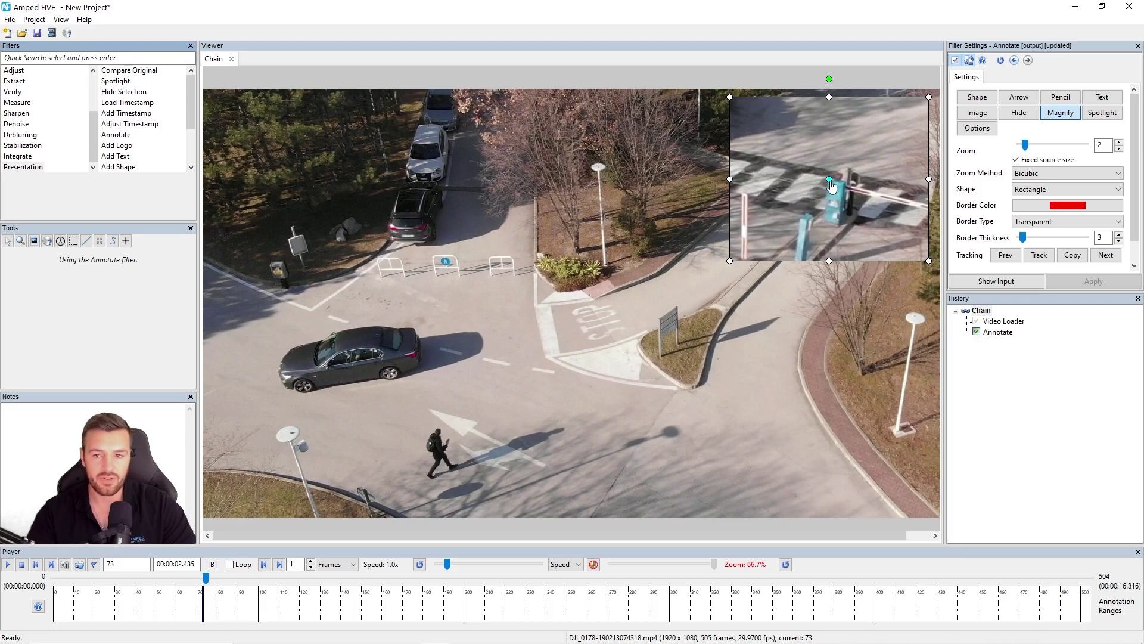
pyautogui.moveTo(829, 179); pyautogui.dragTo(438, 455)
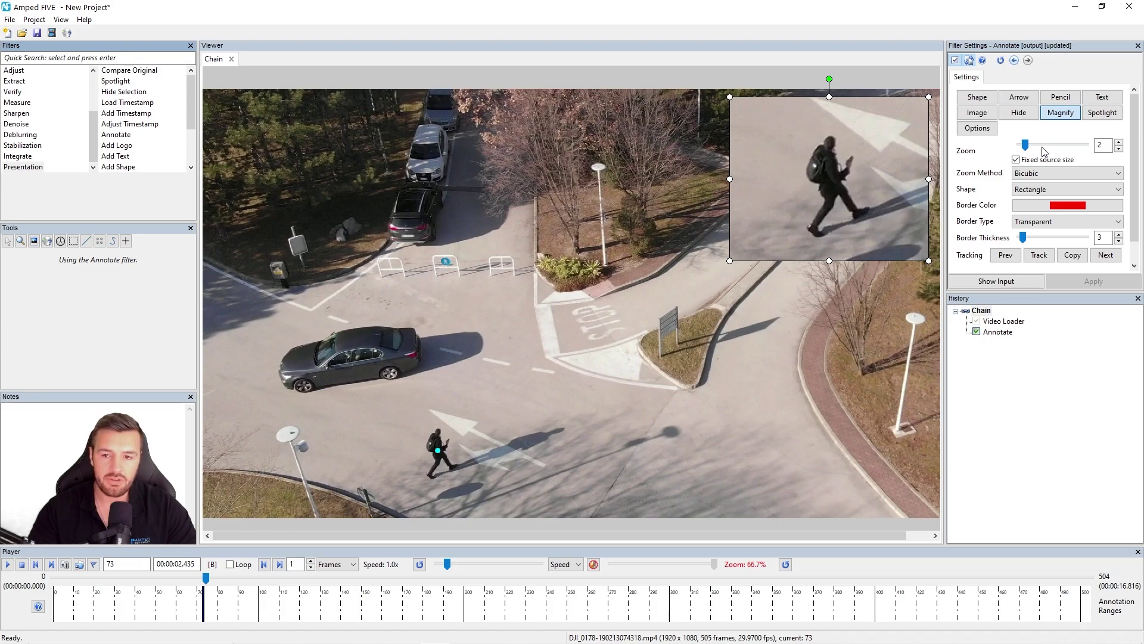
# Raise the magnifier's zoom by one level and return it to 2, repeating the comparison
pyautogui.click(1119, 143)
pyautogui.click(1119, 149)
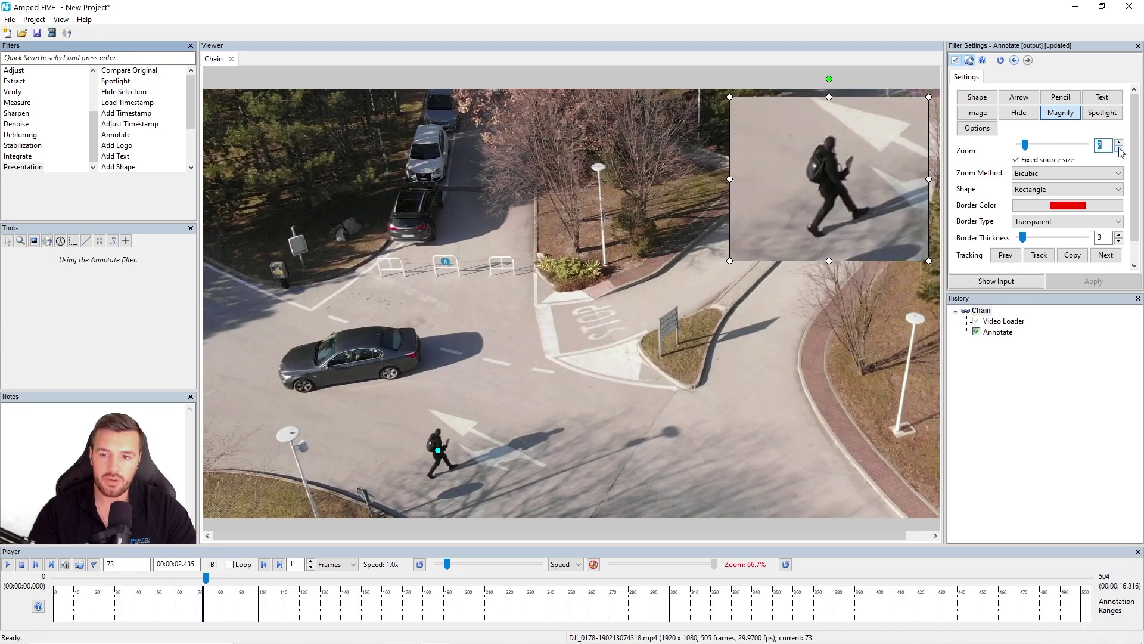
pyautogui.click(1118, 143)
pyautogui.click(1119, 149)
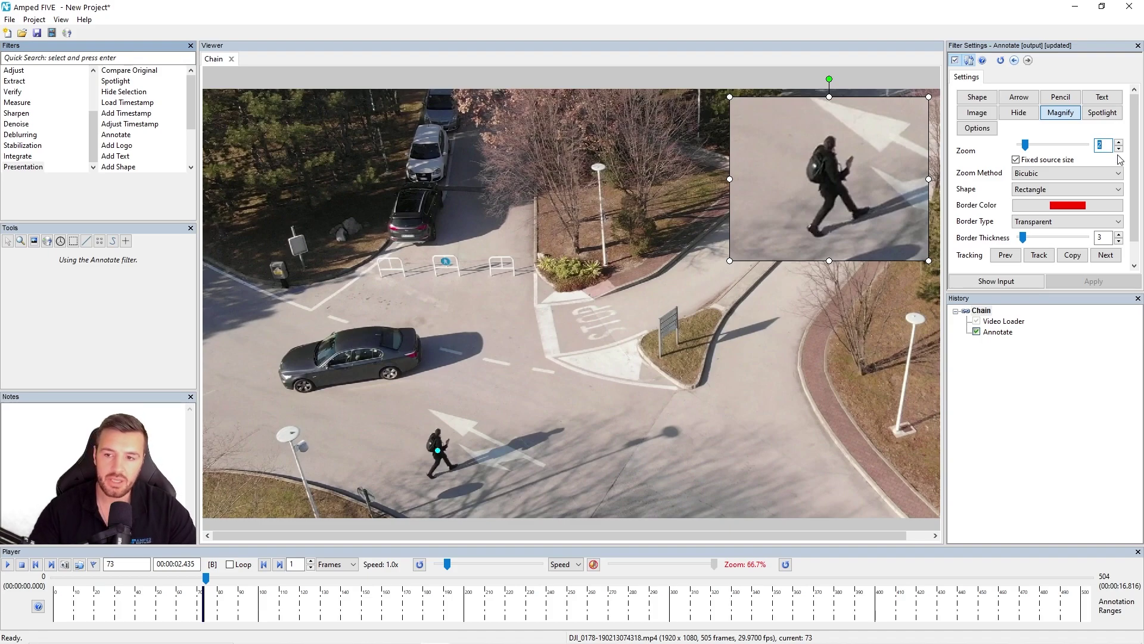
# Try the Nearest zoom method and the Ellipse shape on the magnifier, restoring Bicubic and Rectangle
pyautogui.click(1034, 176)
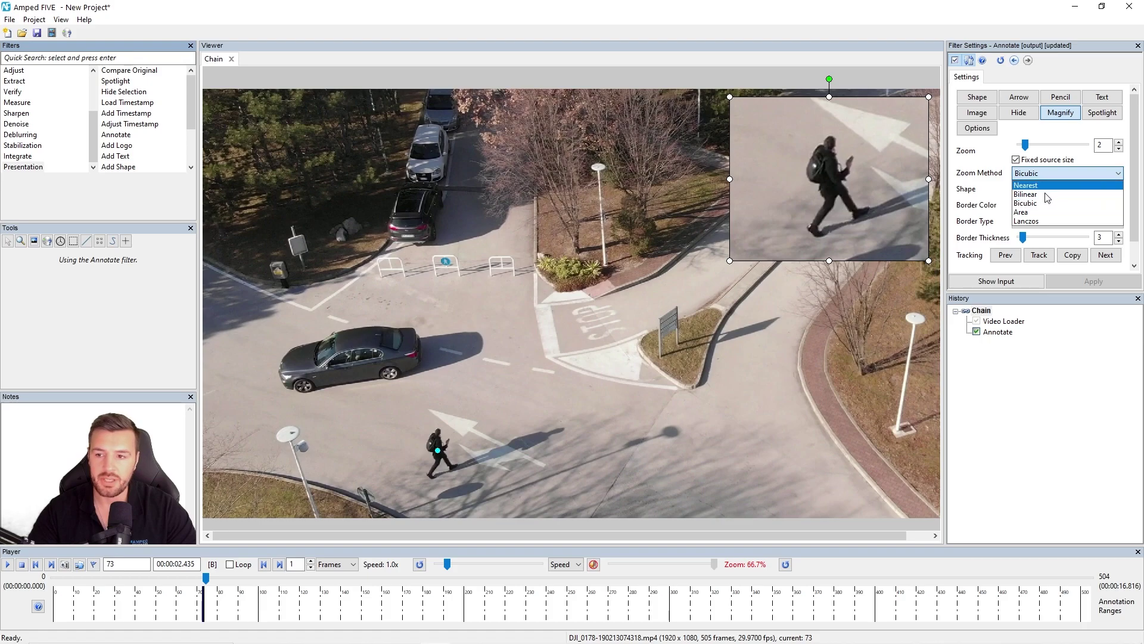
pyautogui.click(1040, 186)
pyautogui.click(1040, 175)
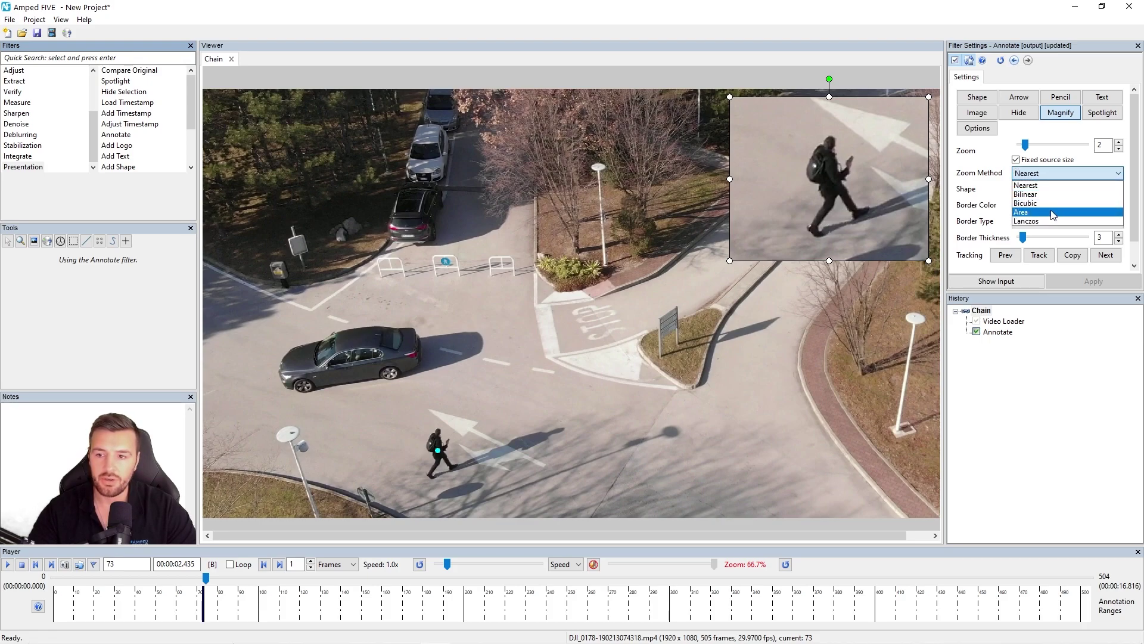
pyautogui.click(1040, 183)
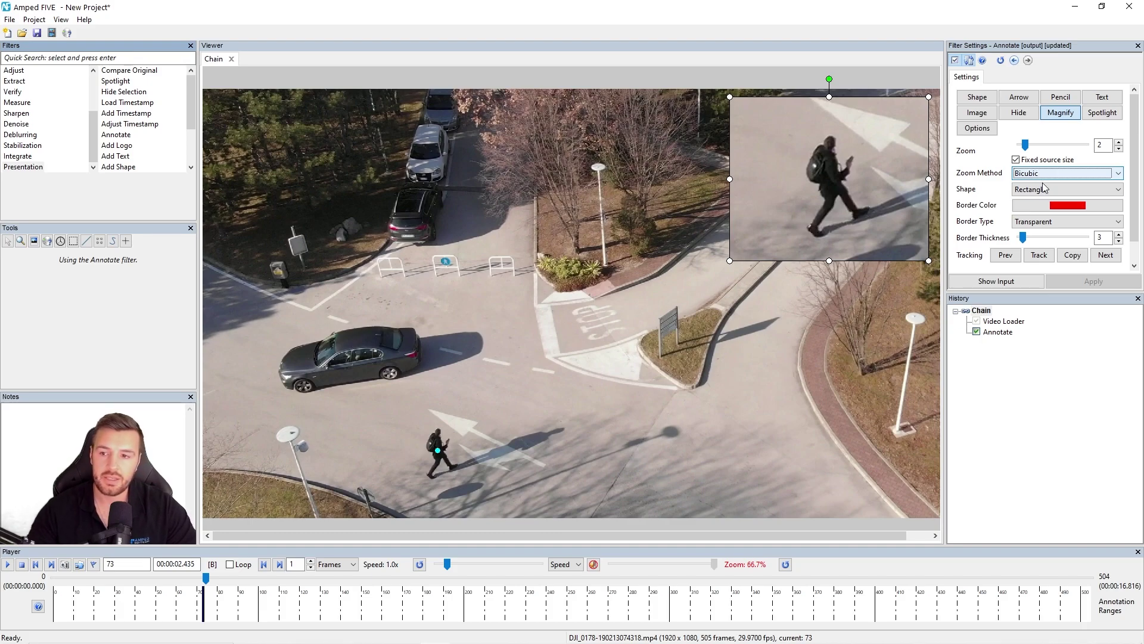
pyautogui.click(1043, 189)
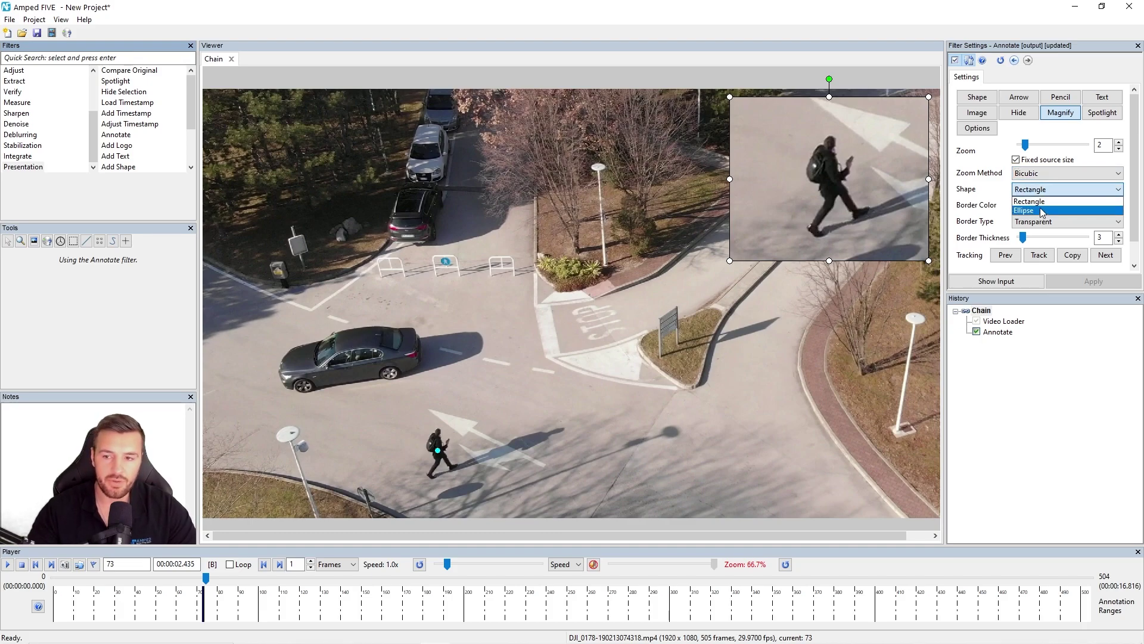
pyautogui.click(1038, 213)
pyautogui.click(1042, 192)
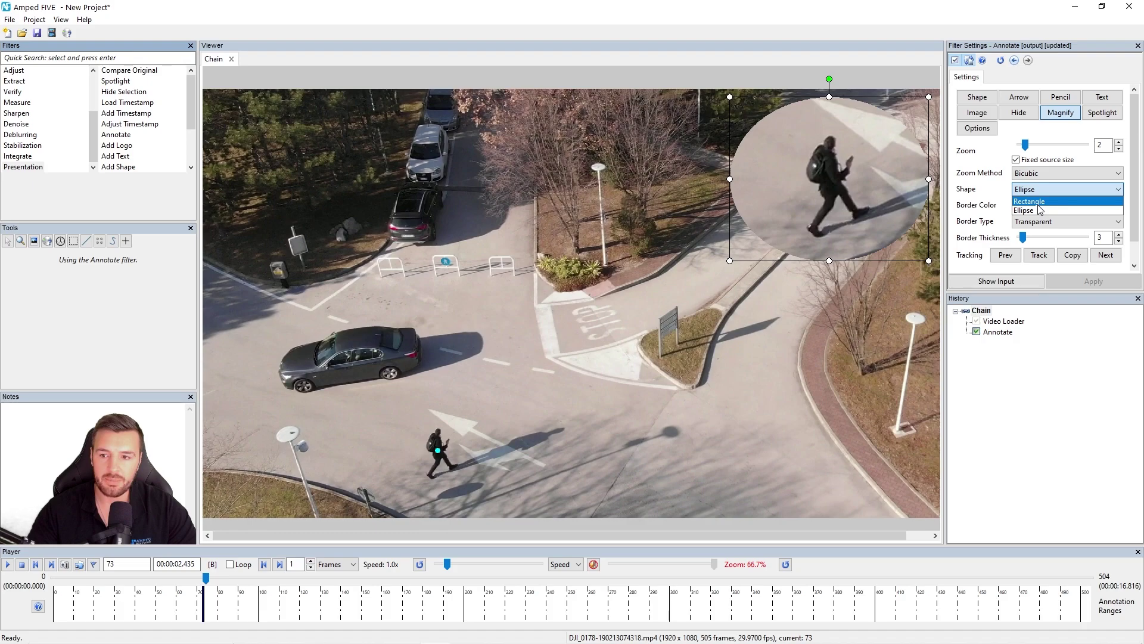
pyautogui.click(1037, 201)
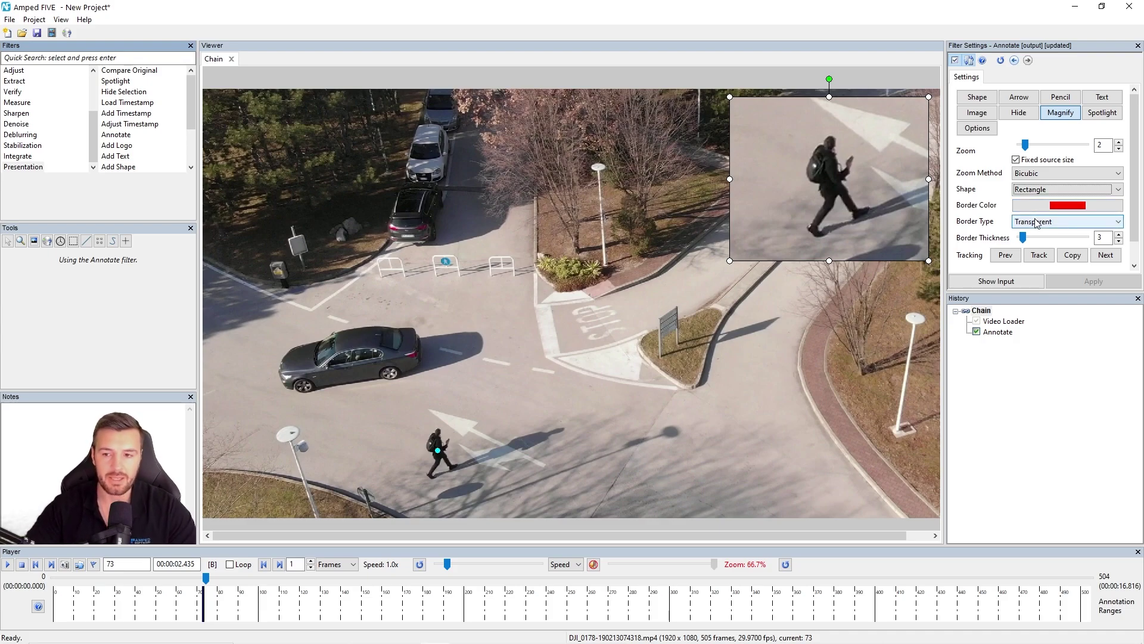
# Try the magnifier's Shape only border, set the border thickness to 6 and choose Point to zoomed area (3 lines)
pyautogui.click(1037, 223)
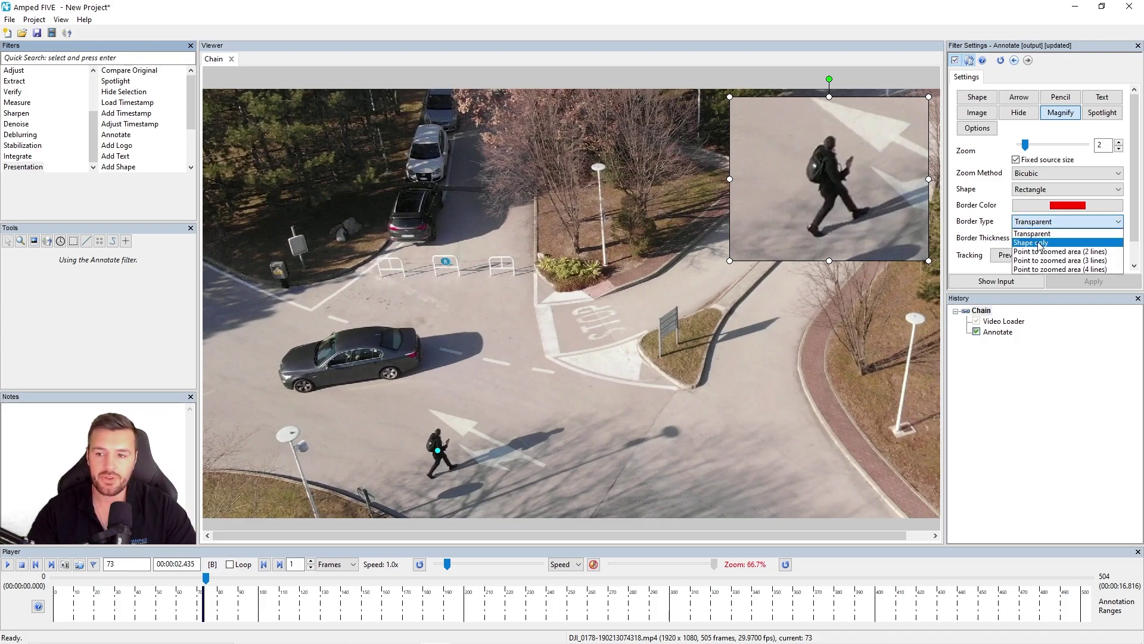
pyautogui.click(1040, 243)
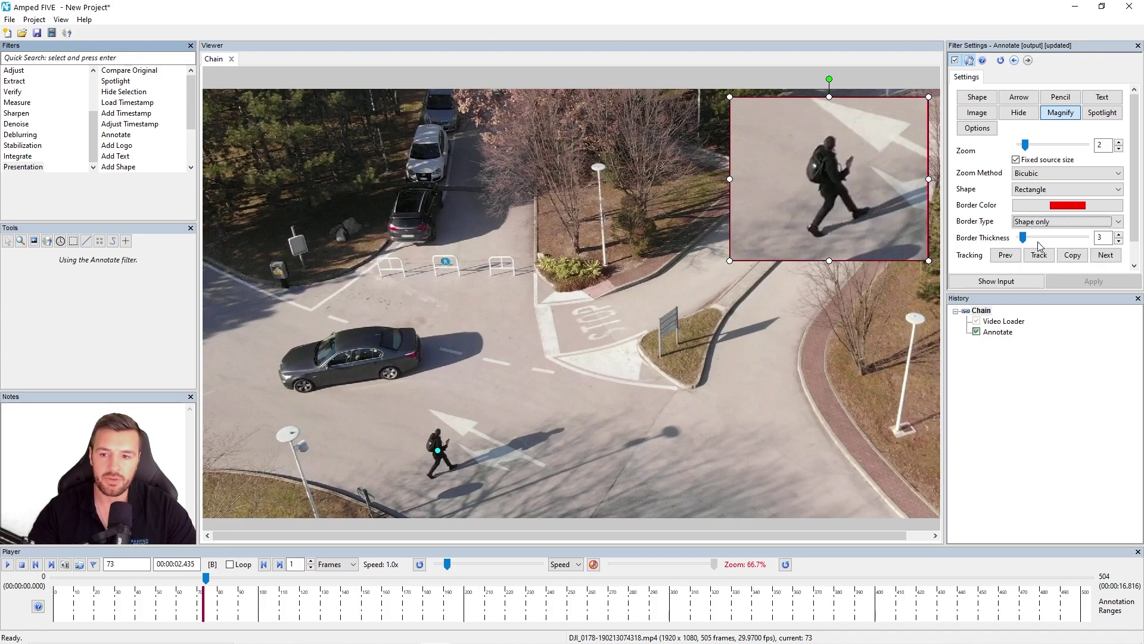
pyautogui.click(1040, 240)
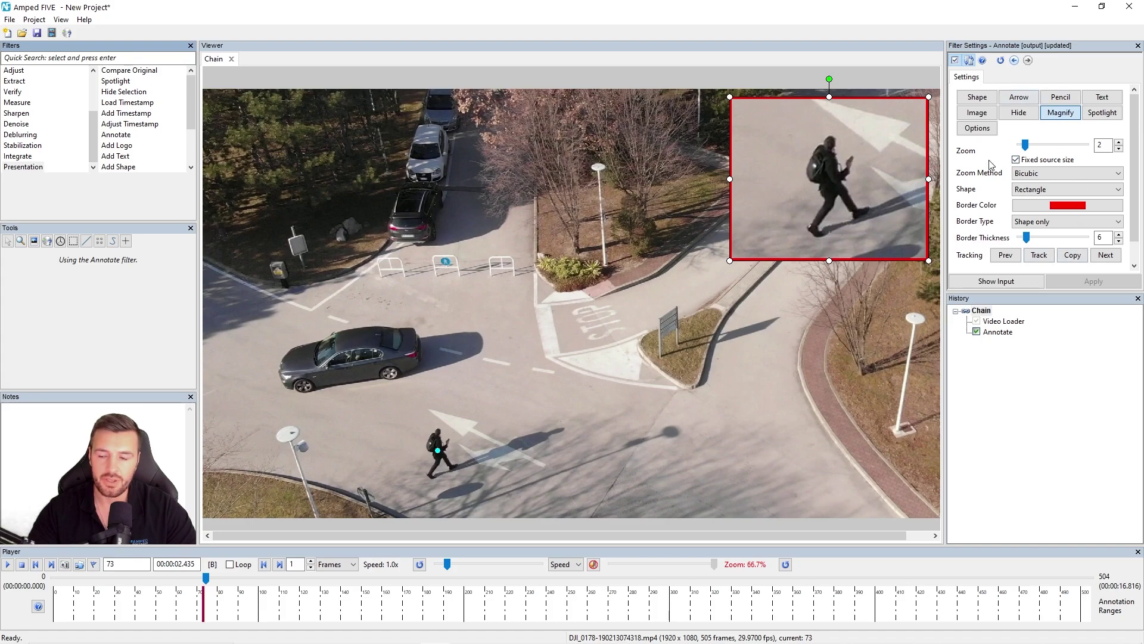
pyautogui.click(1043, 224)
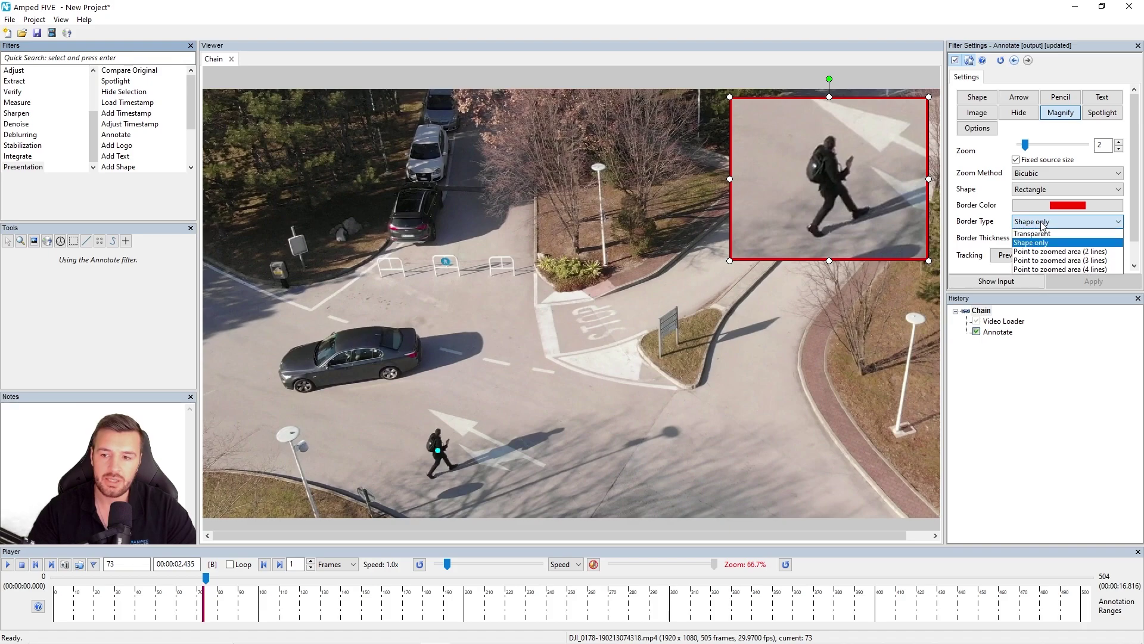
pyautogui.click(1049, 260)
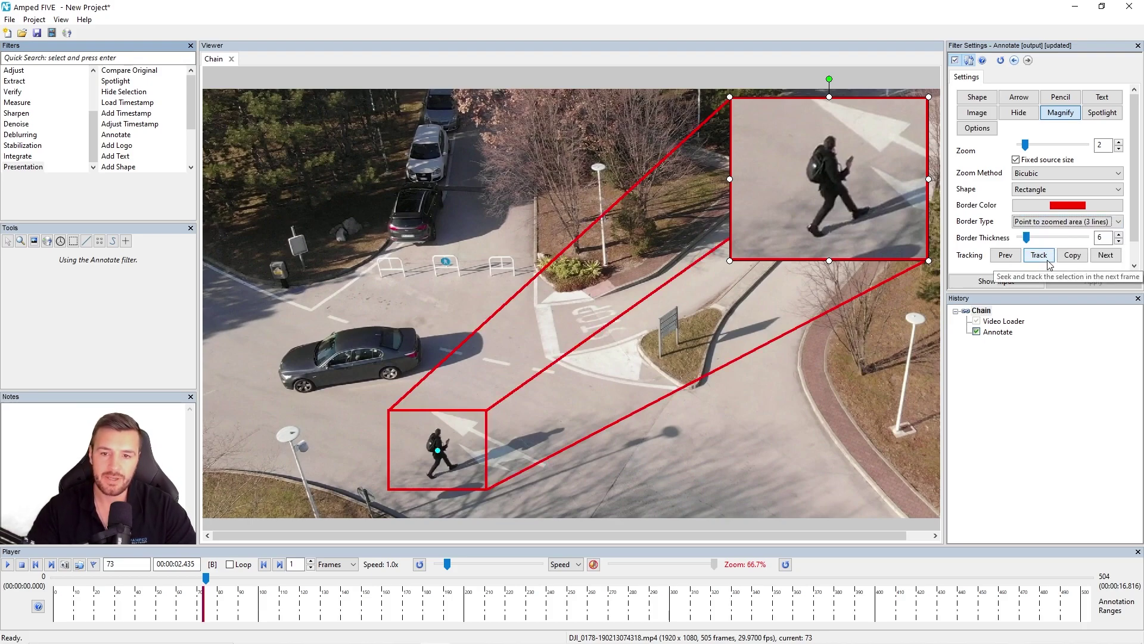
# Set the magnifier's border thickness to 4 and move its box to the upper-left part of the footage
pyautogui.click(1119, 241)
pyautogui.click(1119, 241)
pyautogui.moveTo(862, 202); pyautogui.dragTo(316, 182)
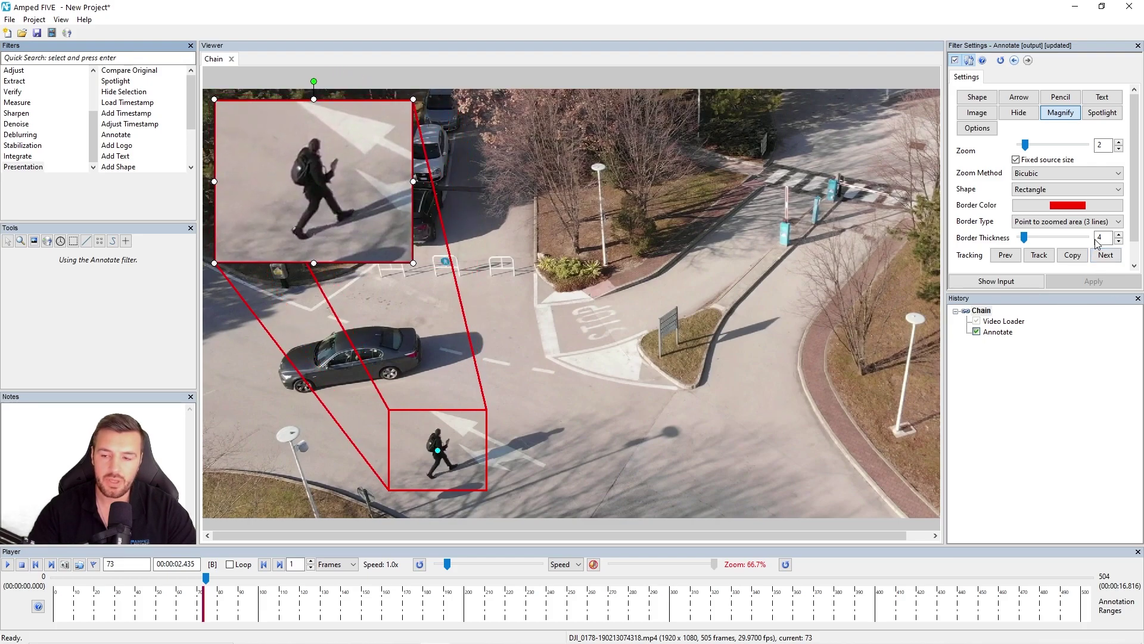
# Delete the magnifier annotation from the footage
pyautogui.click(1059, 113)
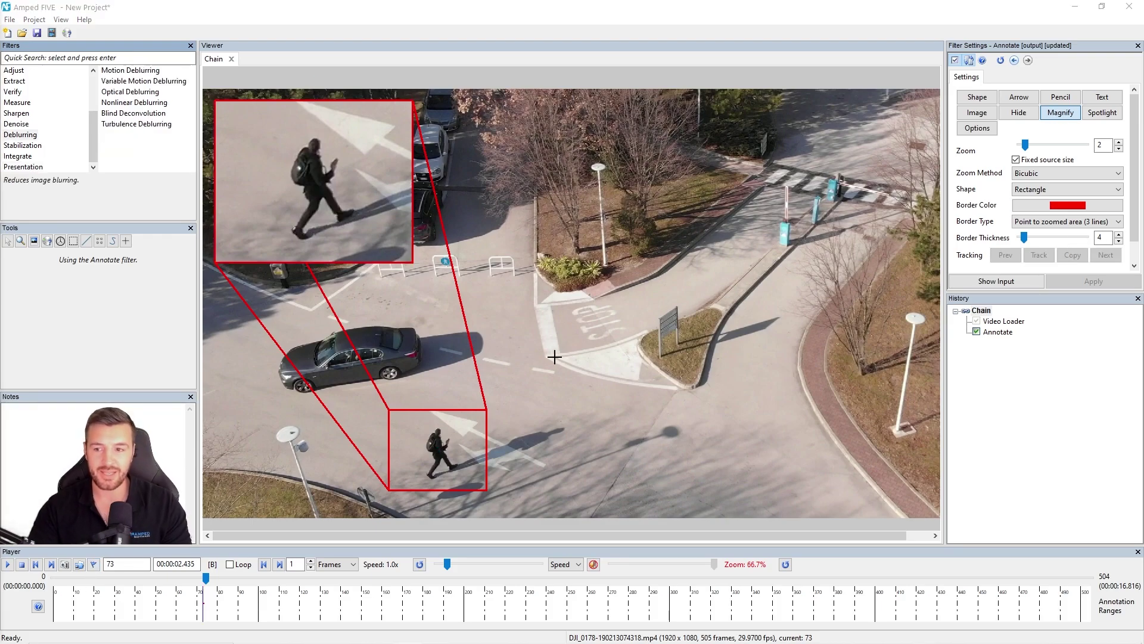
pyautogui.click(340, 200)
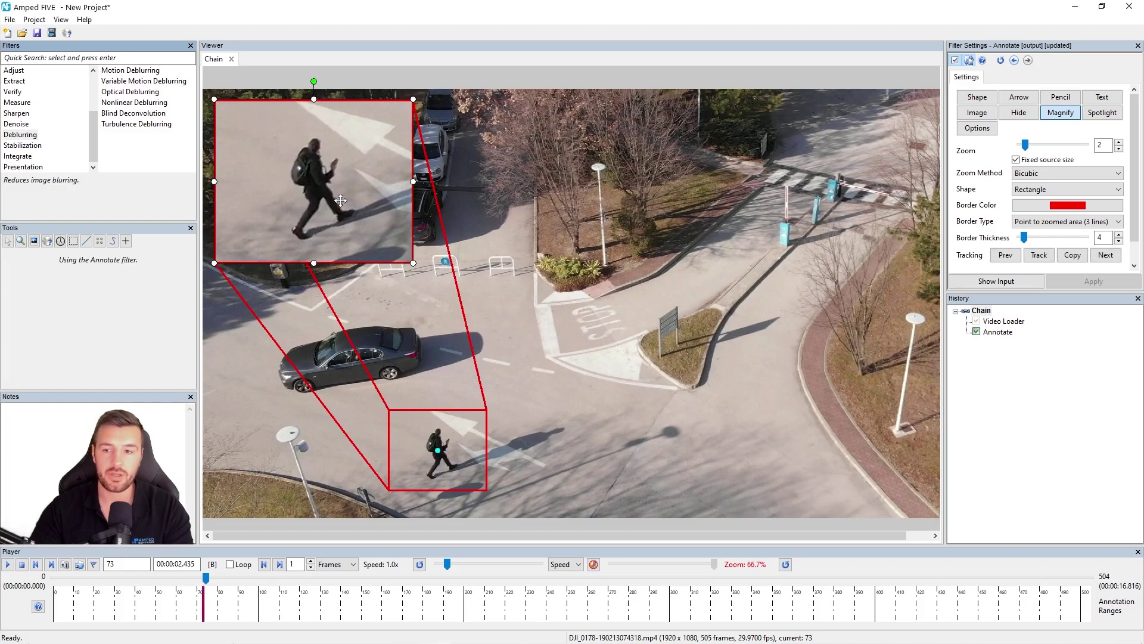
pyautogui.press('Delete')
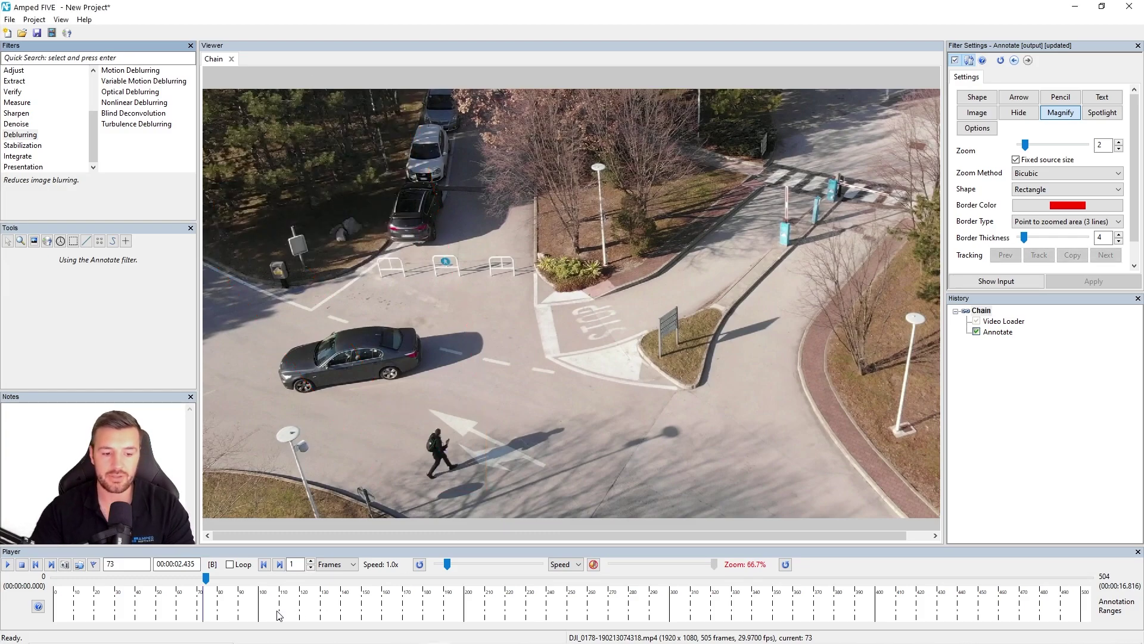
# Go to frame 40, add an elliptical Spotlight around the moving car and fit it closely over the car
pyautogui.moveTo(205, 581); pyautogui.dragTo(180, 581)
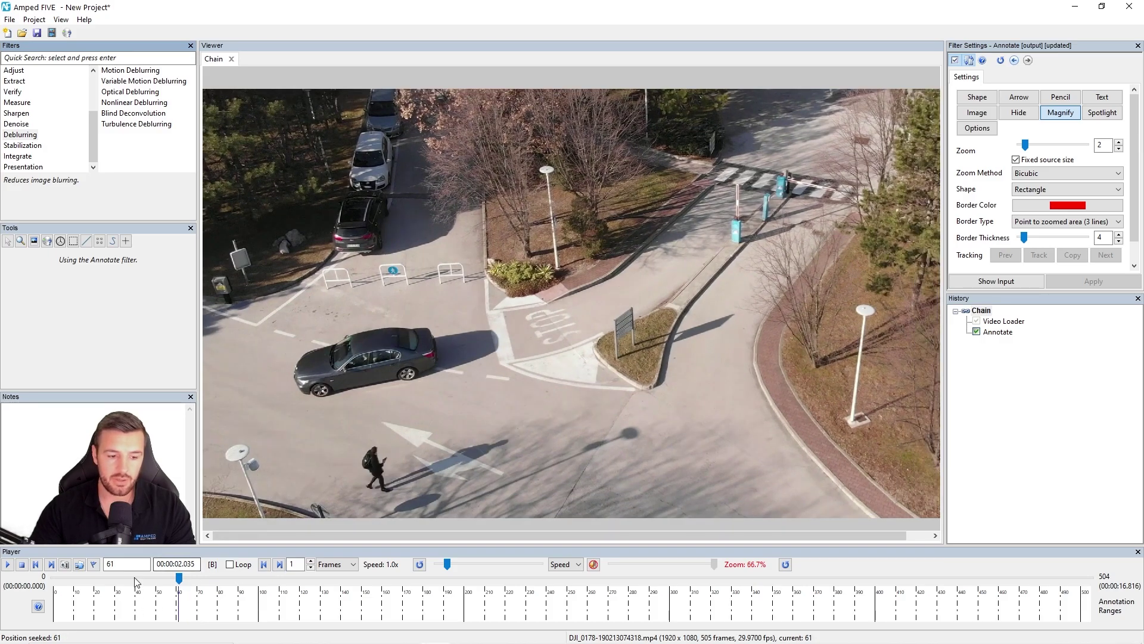
pyautogui.click(137, 579)
pyautogui.click(1103, 114)
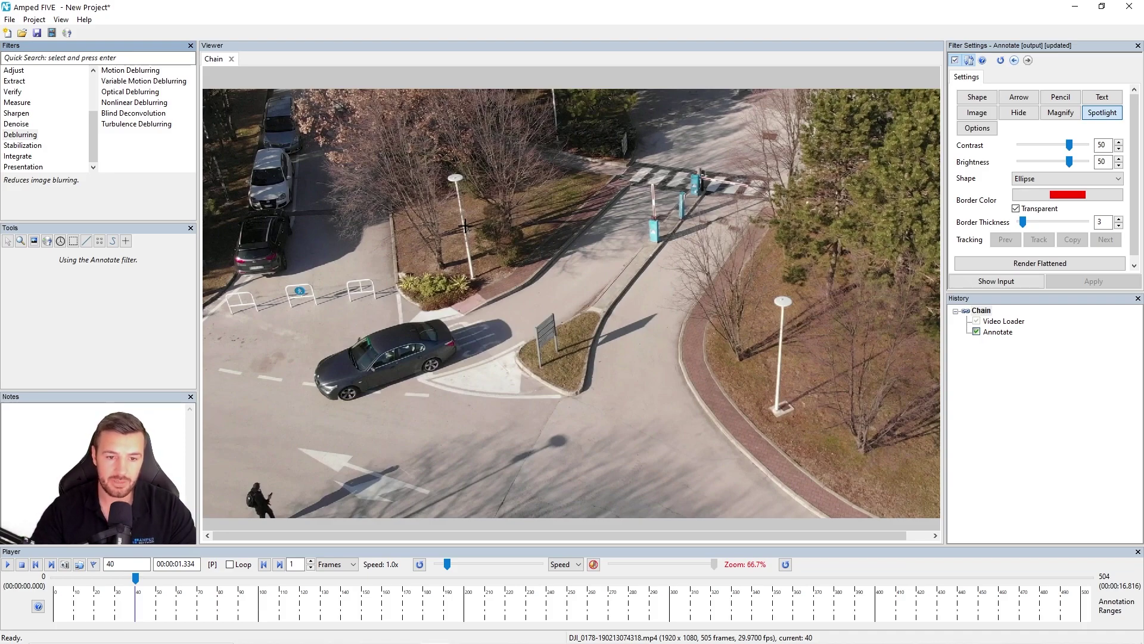
pyautogui.moveTo(277, 289)
pyautogui.mouseDown()
pyautogui.moveTo(470, 395)
pyautogui.moveTo(472, 464)
pyautogui.moveTo(455, 463)
pyautogui.mouseUp()
pyautogui.moveTo(416, 378); pyautogui.dragTo(428, 364)
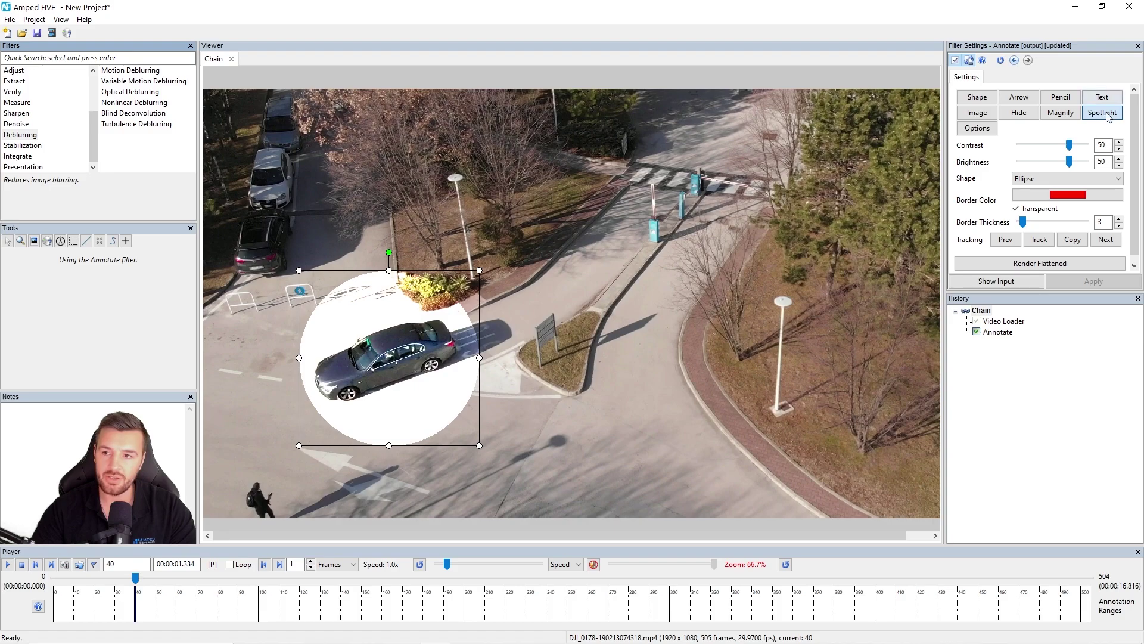
pyautogui.moveTo(479, 271); pyautogui.dragTo(477, 272)
pyautogui.moveTo(416, 334); pyautogui.dragTo(417, 332)
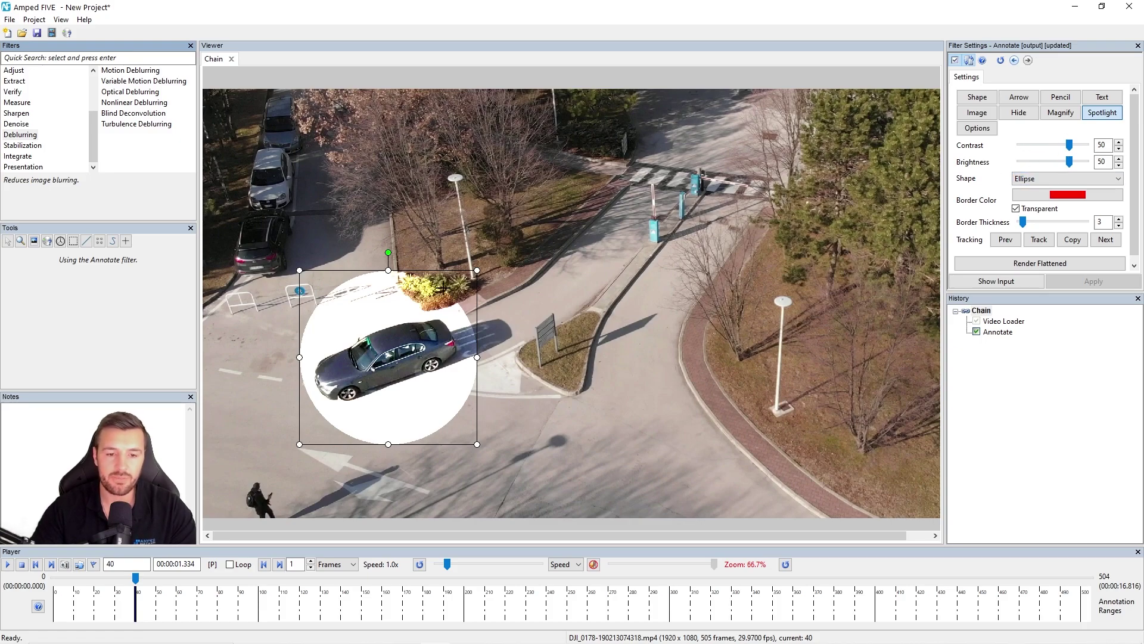
# Set the spotlight's contrast to 37 and brightness to 26, and give it a non-transparent orange border
pyautogui.moveTo(1070, 144); pyautogui.dragTo(1061, 167)
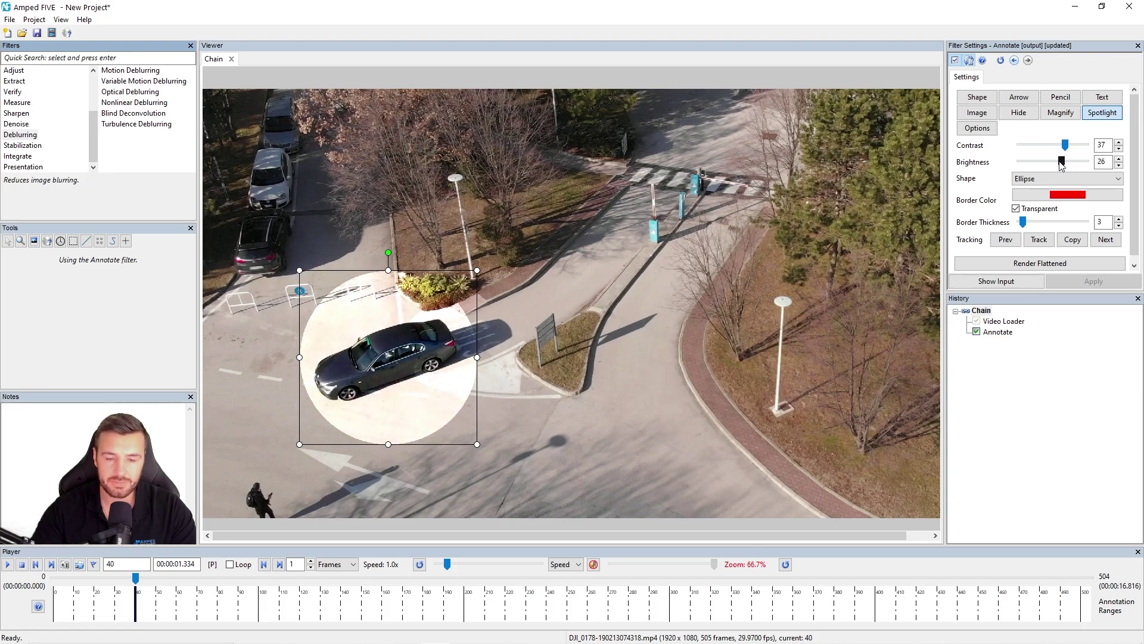
pyautogui.click(1016, 209)
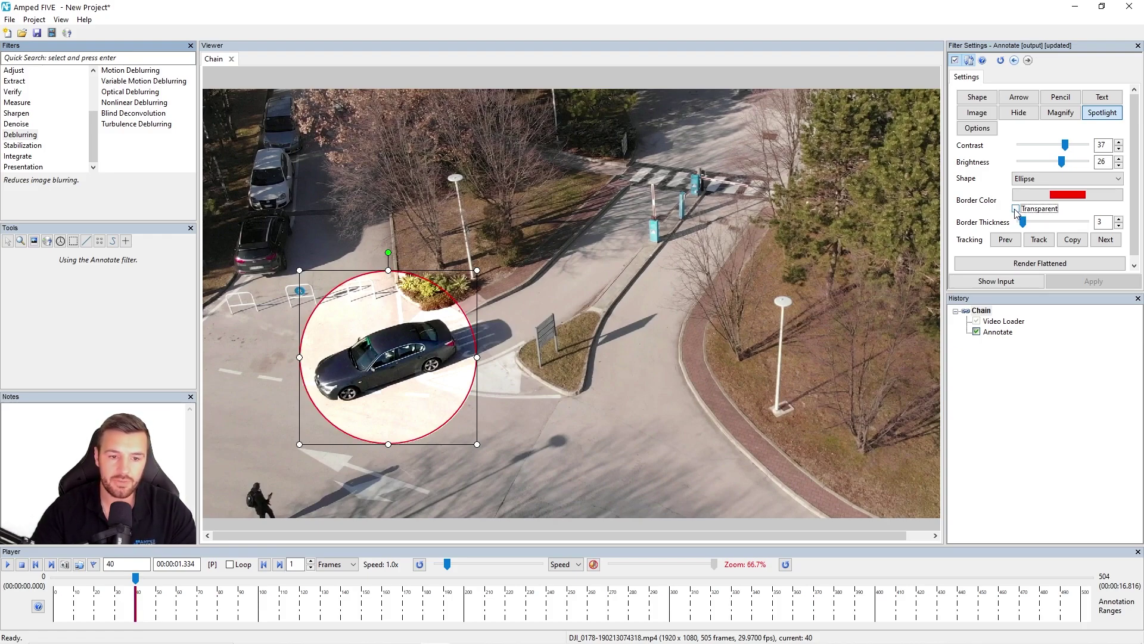
pyautogui.click(1060, 195)
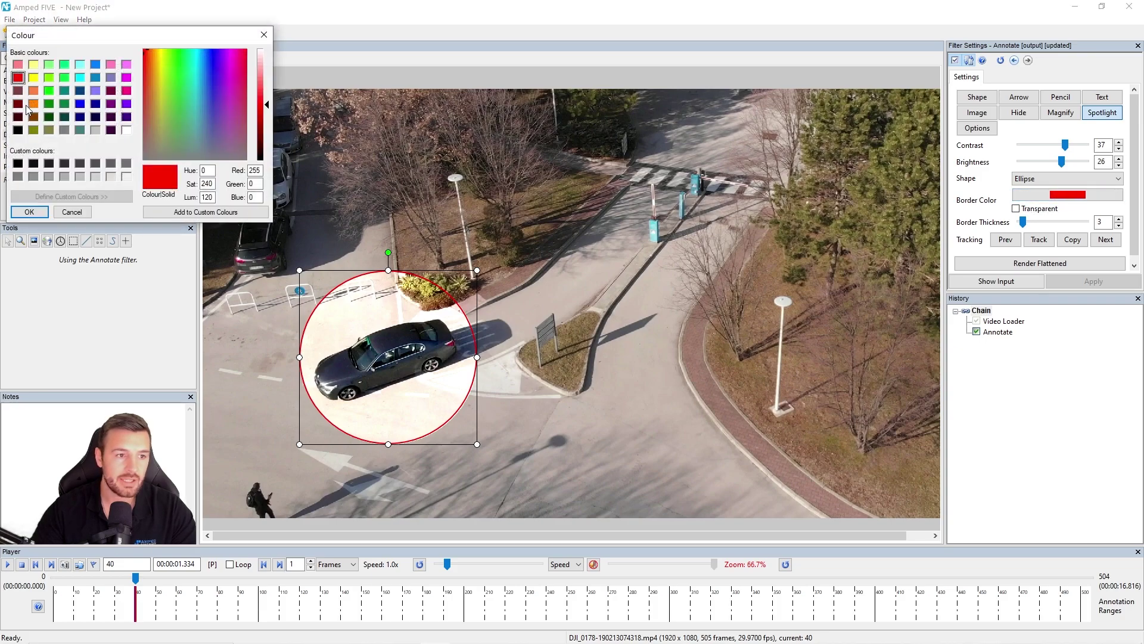
pyautogui.click(34, 104)
pyautogui.click(29, 212)
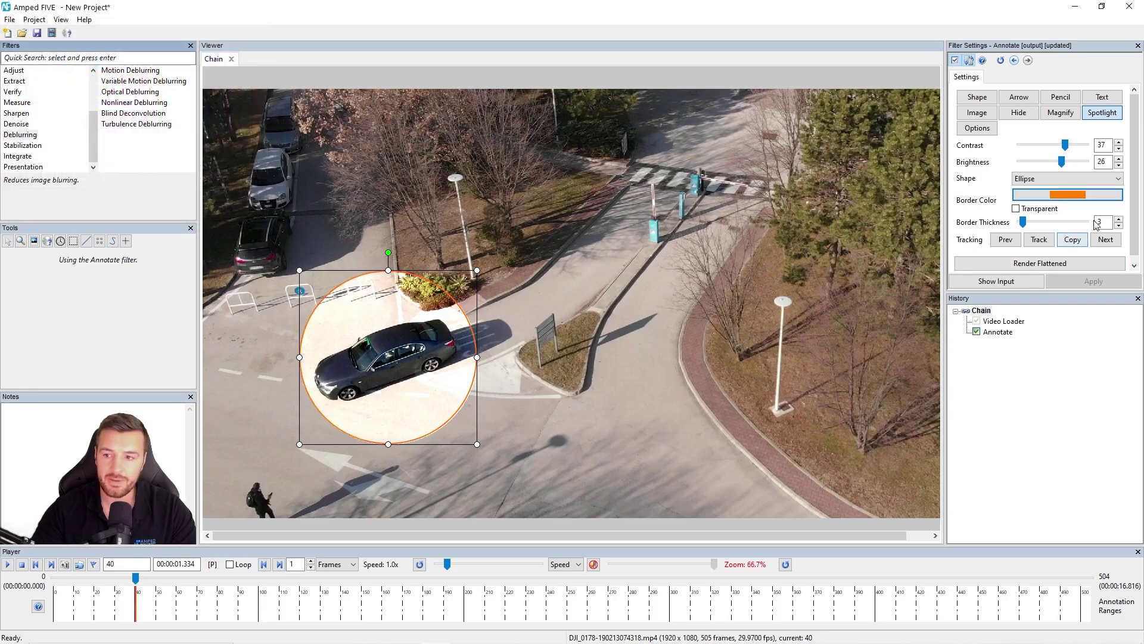
pyautogui.scroll(4, 1103, 222)
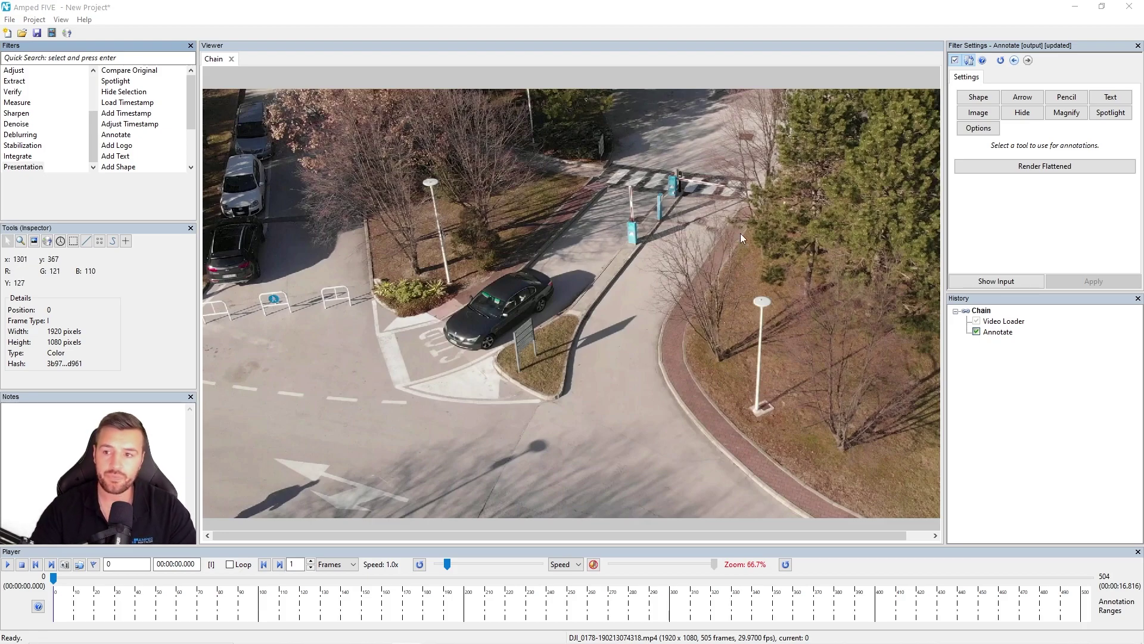
# Add an elliptical Spotlight around the car at frame 0 with contrast and brightness both set to 48
pyautogui.click(1112, 113)
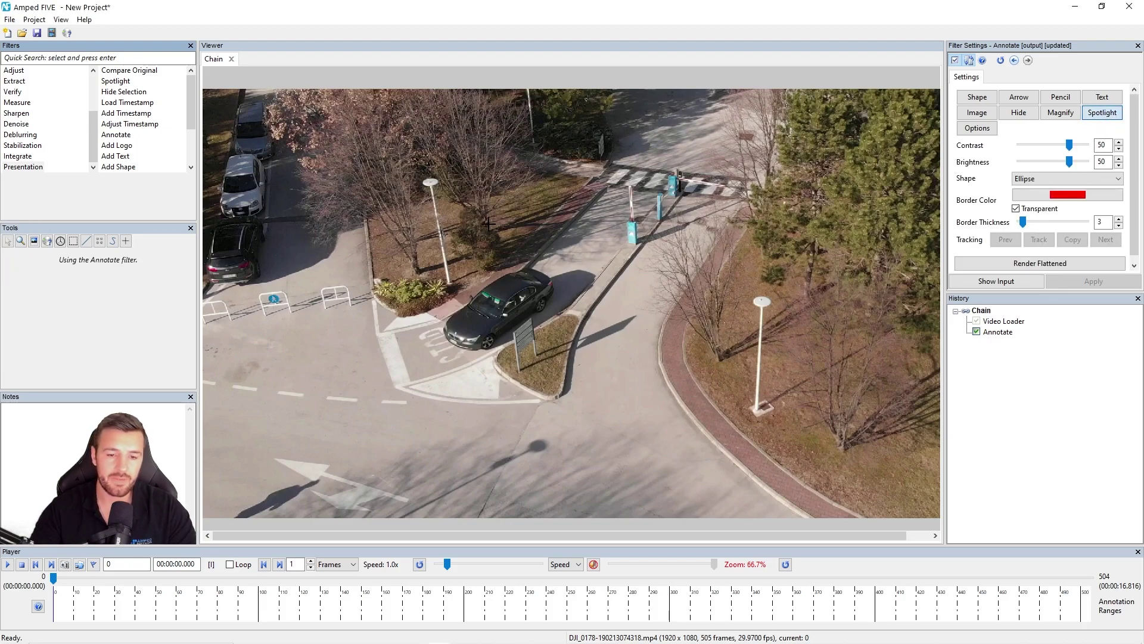
pyautogui.moveTo(415, 236); pyautogui.dragTo(590, 386)
pyautogui.moveTo(1067, 163); pyautogui.dragTo(1068, 146)
# Give the spotlight a non-transparent orange border with a thickness of 5
pyautogui.click(1017, 209)
pyautogui.click(1067, 194)
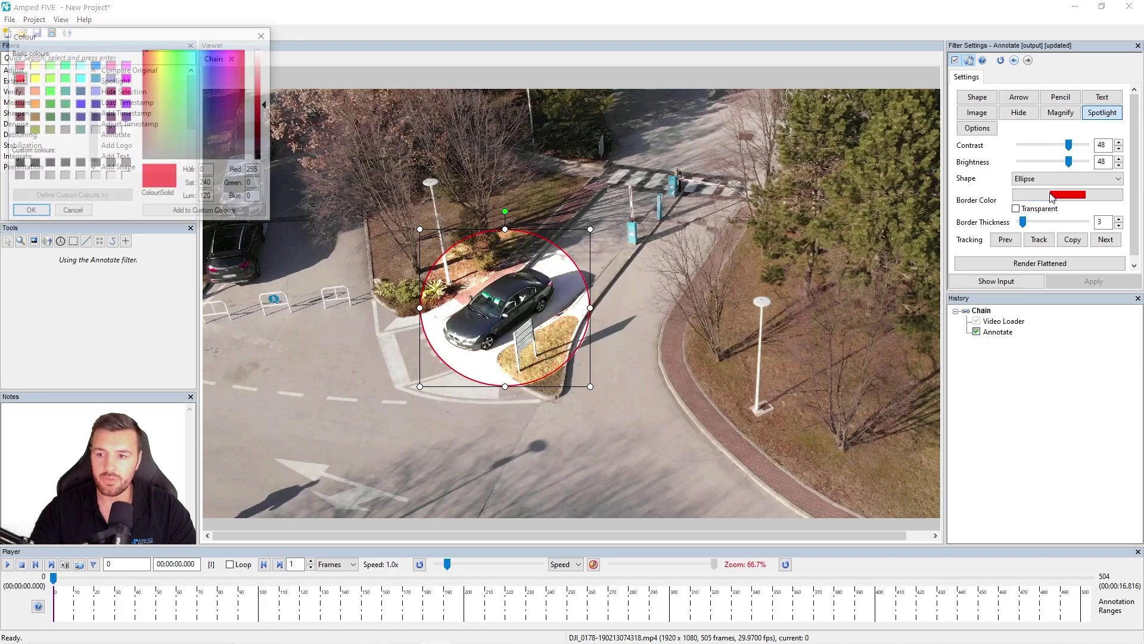
pyautogui.click(33, 104)
pyautogui.click(30, 212)
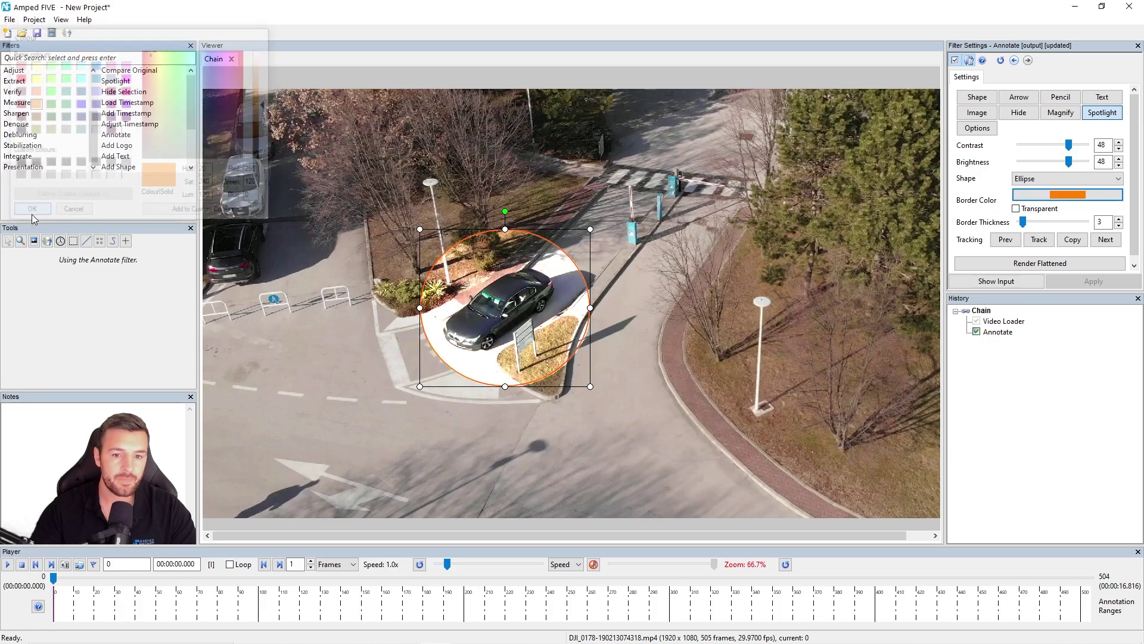
pyautogui.click(1119, 218)
pyautogui.click(1120, 218)
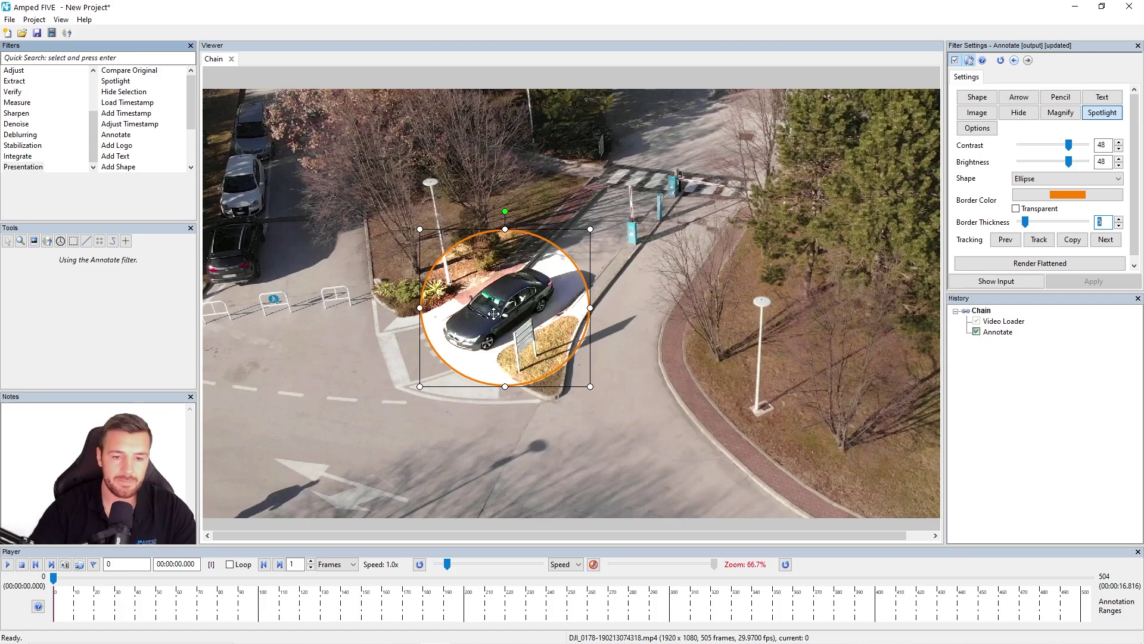
# Position the spotlight over the car and set keyframes for it at frames 0 and 31
pyautogui.moveTo(517, 296); pyautogui.dragTo(511, 298)
pyautogui.rightClick(517, 297)
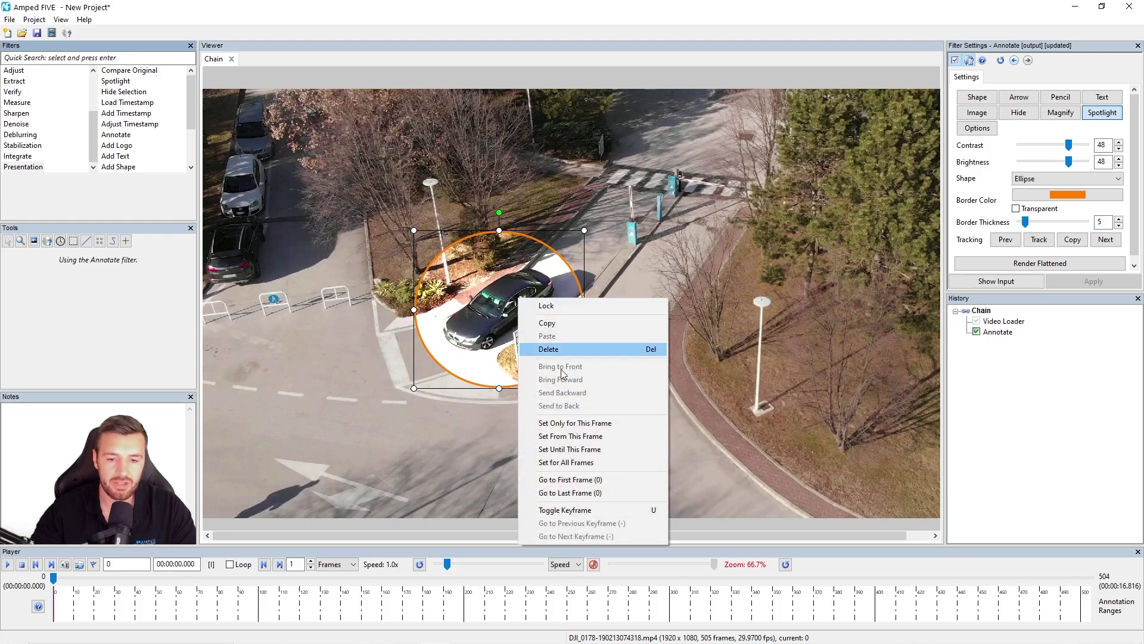
pyautogui.click(586, 511)
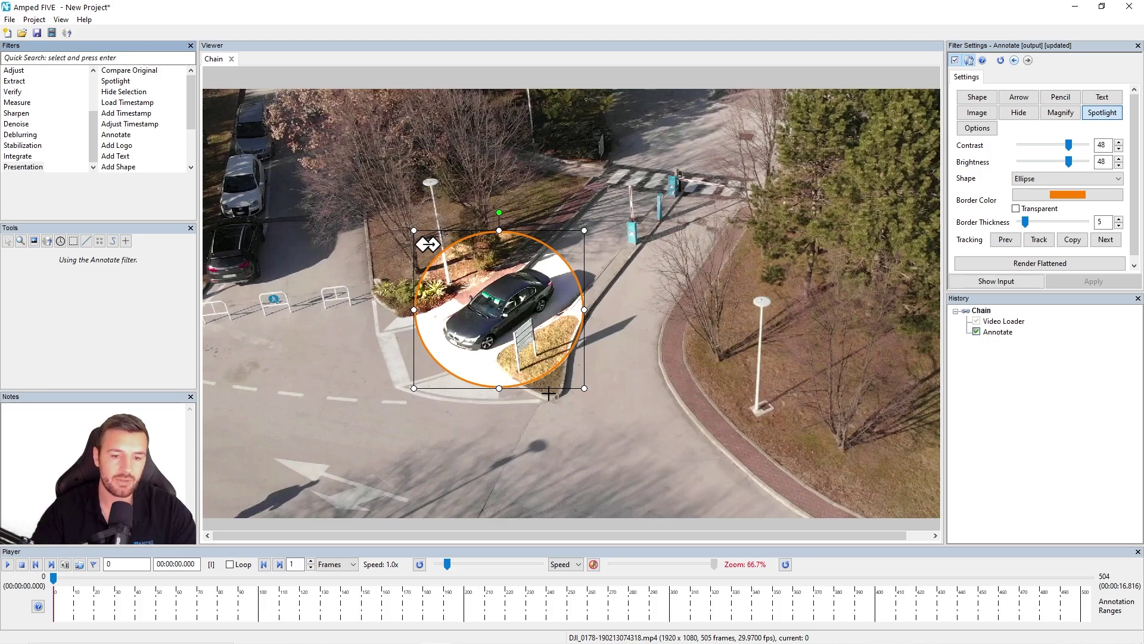
pyautogui.click(117, 581)
pyautogui.moveTo(512, 325); pyautogui.dragTo(417, 367)
pyautogui.rightClick(426, 348)
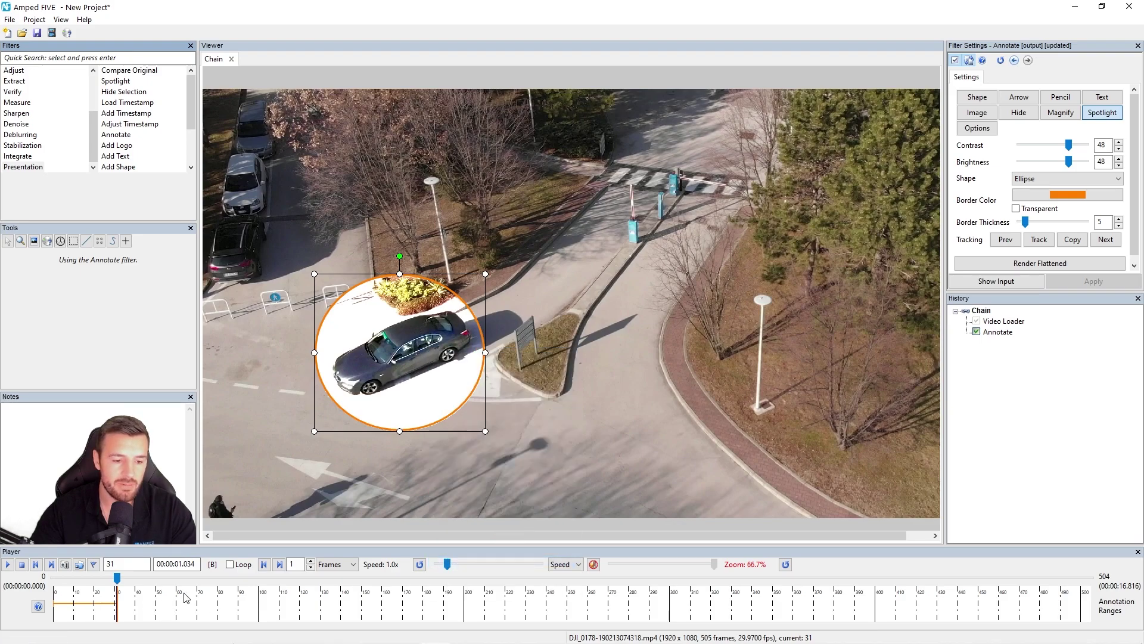
# Move the spotlight onto the car at frames 71 and 139, setting a keyframe at each
pyautogui.click(199, 579)
pyautogui.moveTo(424, 379); pyautogui.dragTo(375, 383)
pyautogui.rightClick(374, 365)
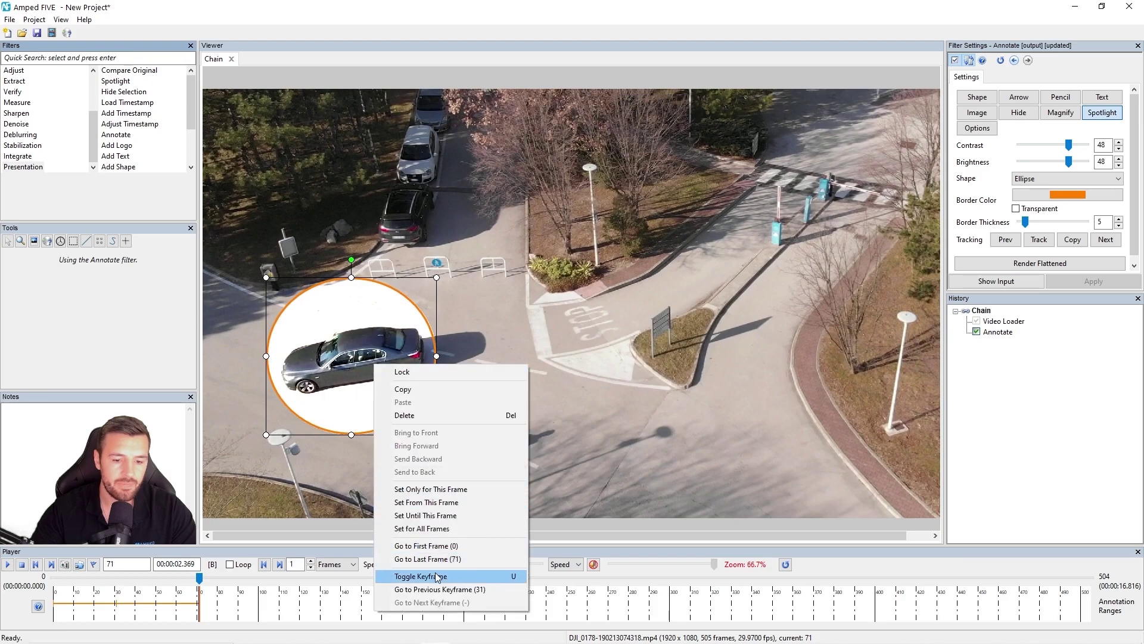
pyautogui.click(501, 576)
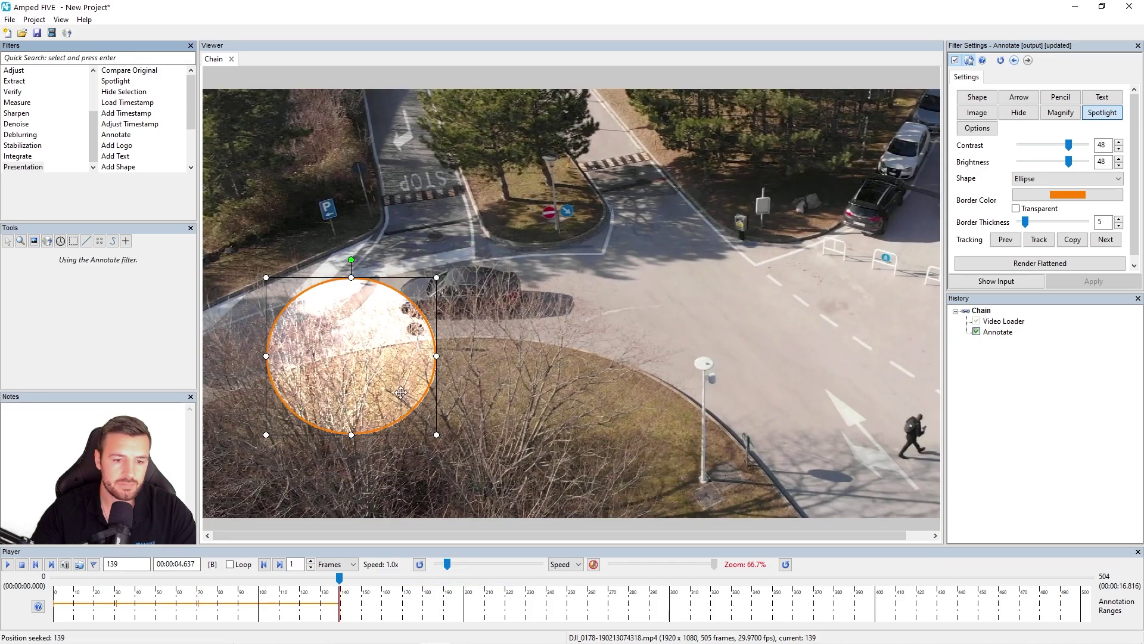
pyautogui.moveTo(348, 372); pyautogui.dragTo(454, 316)
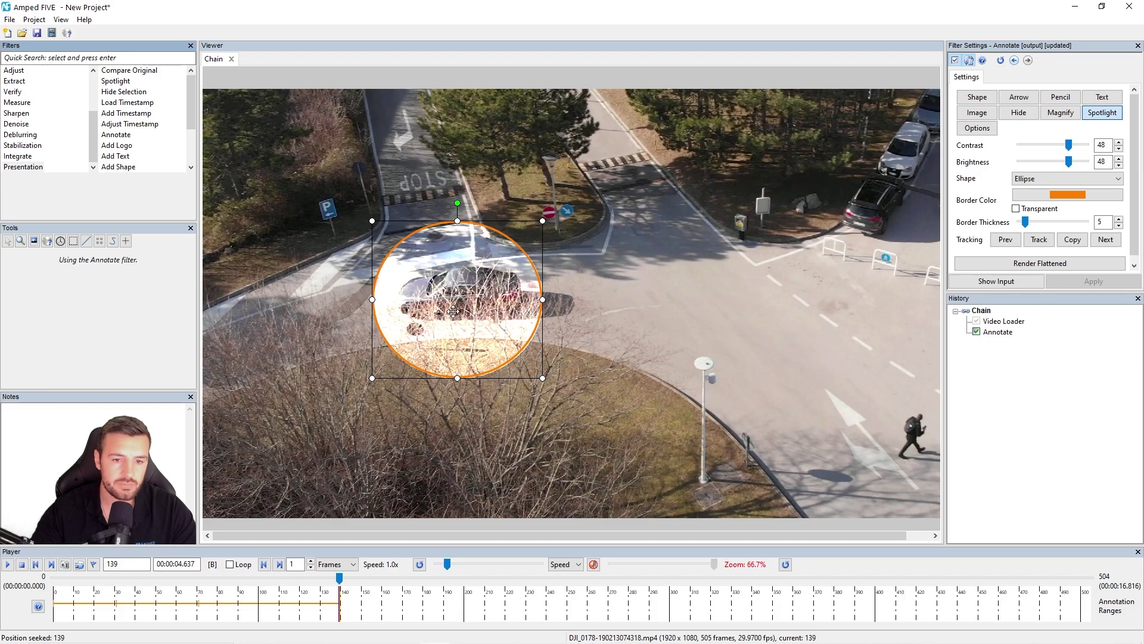
pyautogui.rightClick(453, 309)
pyautogui.click(484, 520)
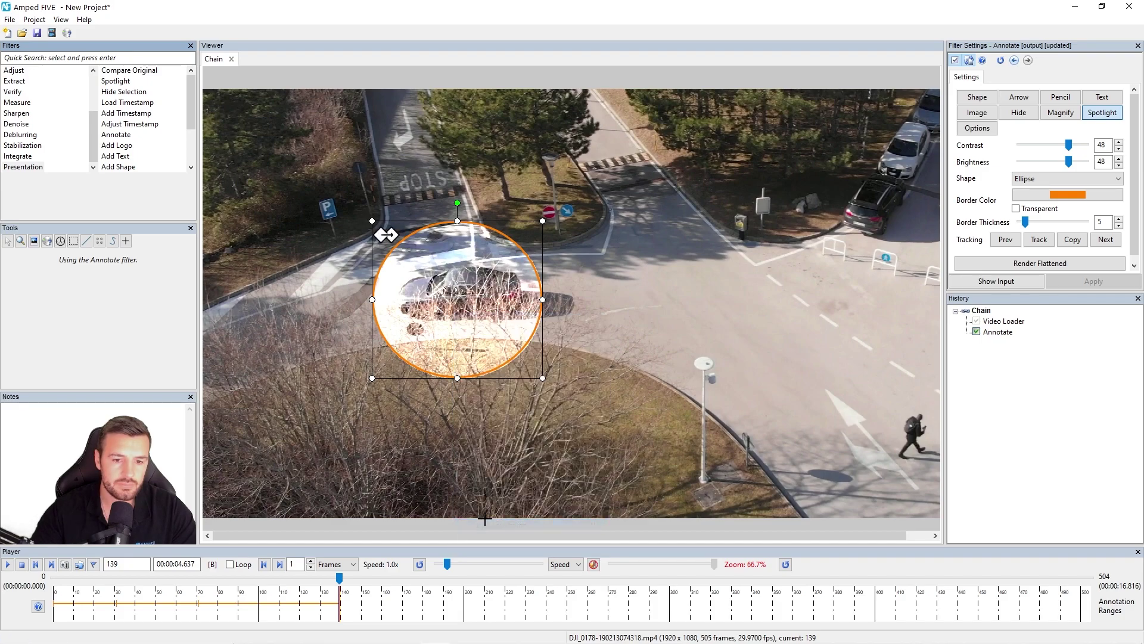
# Reposition the spotlight over the car at frames 183 and 220, toggling a keyframe at each
pyautogui.click(430, 586)
pyautogui.moveTo(451, 334); pyautogui.dragTo(506, 302)
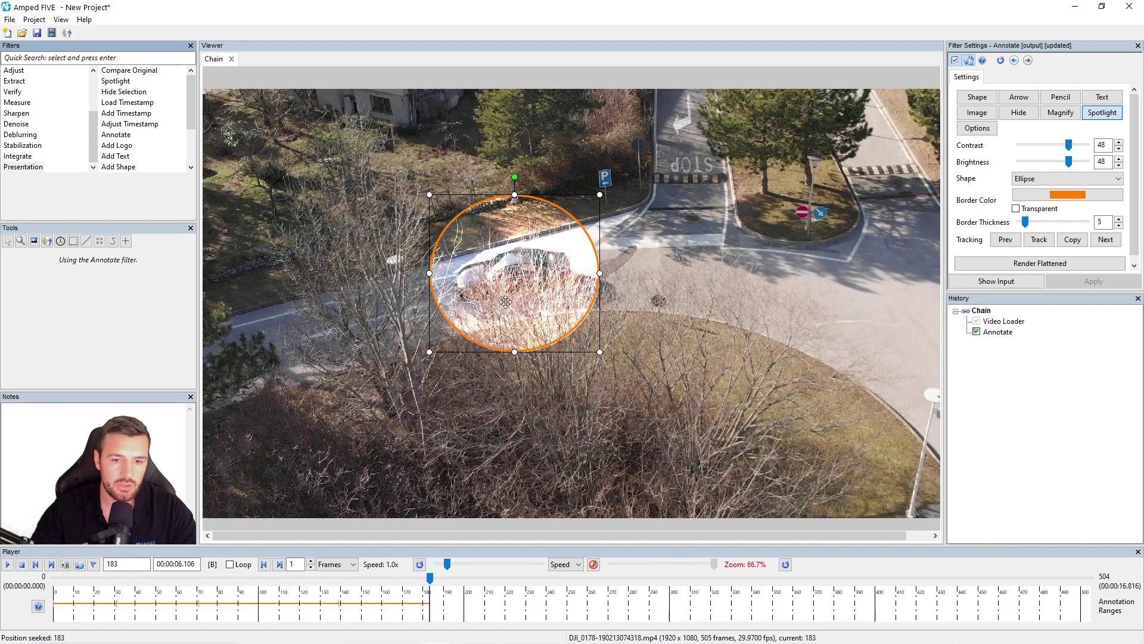
pyautogui.rightClick(515, 289)
pyautogui.click(546, 501)
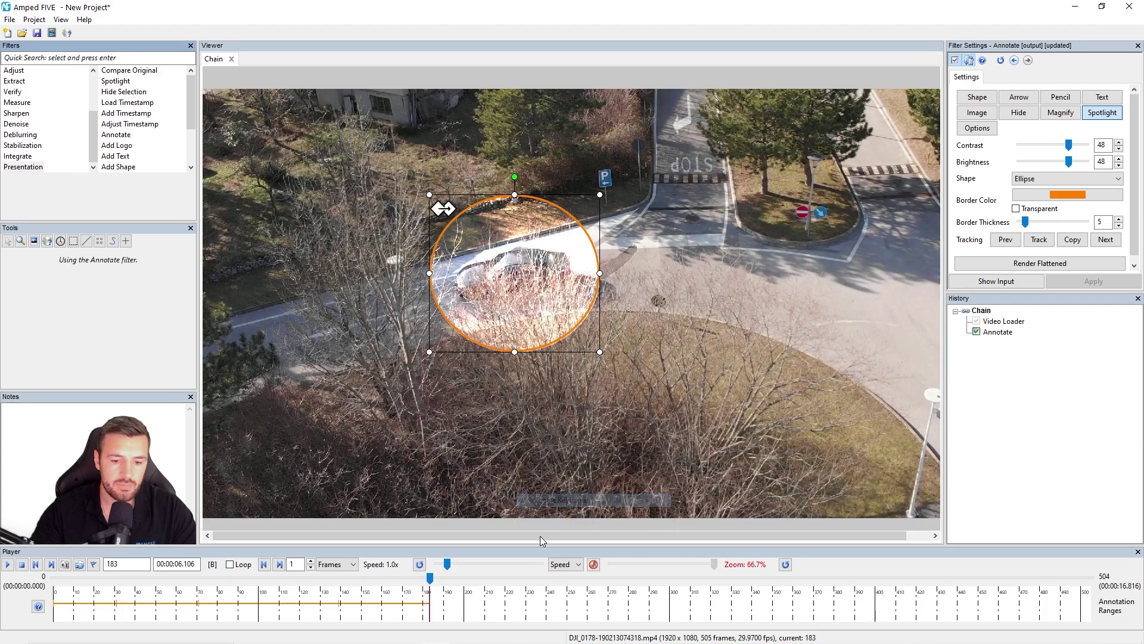
pyautogui.click(506, 586)
pyautogui.moveTo(508, 297); pyautogui.dragTo(572, 297)
pyautogui.rightClick(580, 289)
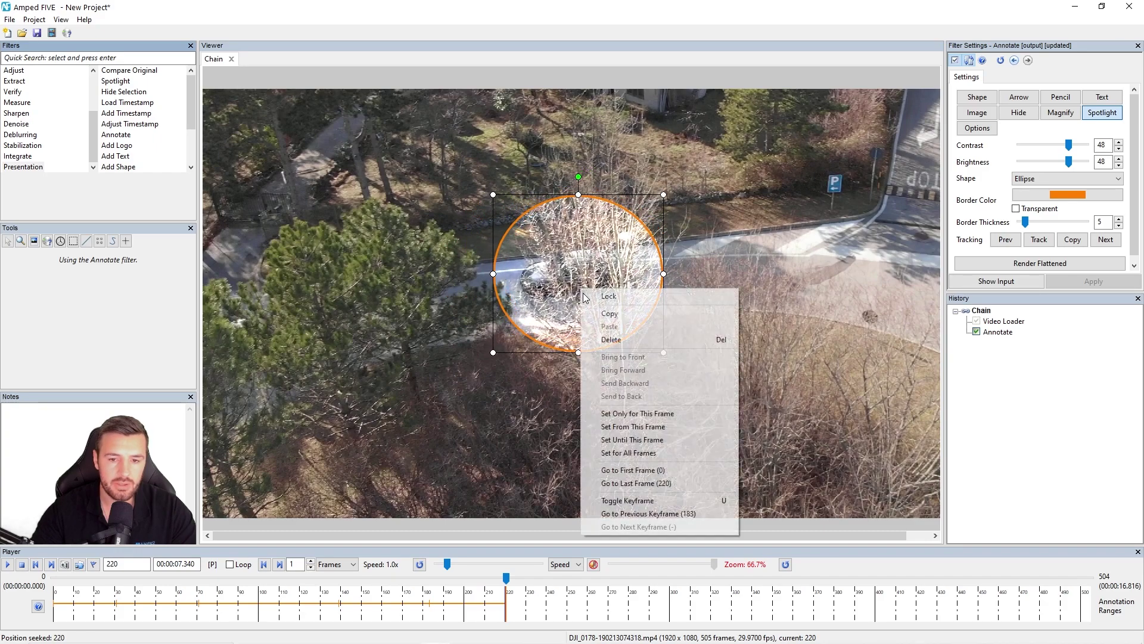
pyautogui.click(630, 499)
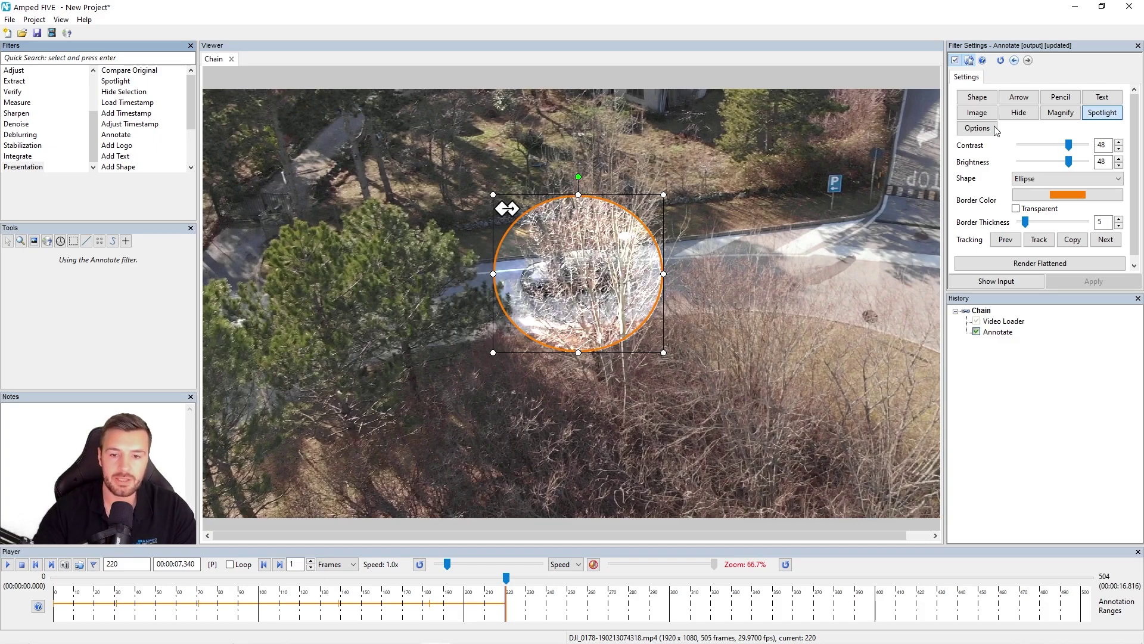
# Deselect the spotlight and play the footage from the start to check how it follows the car
pyautogui.click(1100, 116)
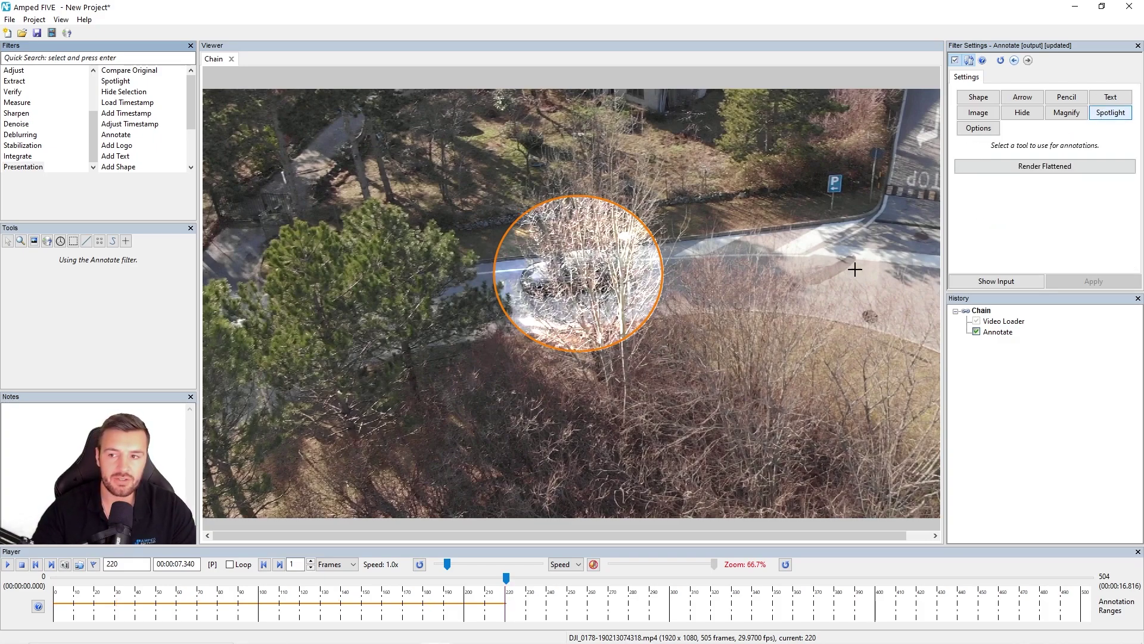
pyautogui.click(22, 563)
pyautogui.click(9, 565)
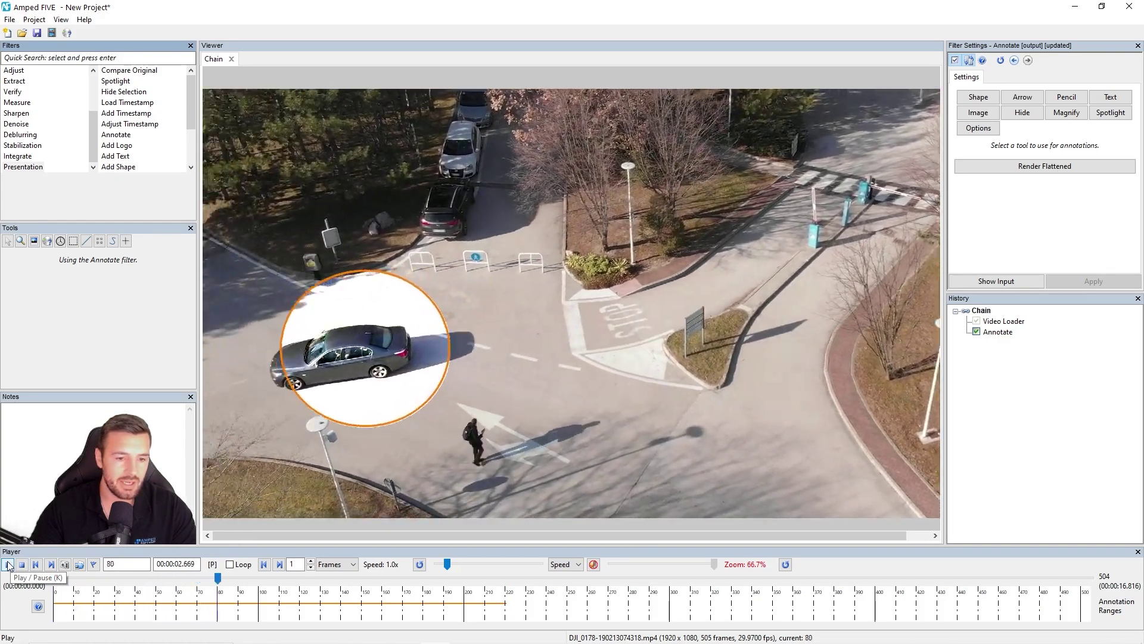
pyautogui.click(8, 565)
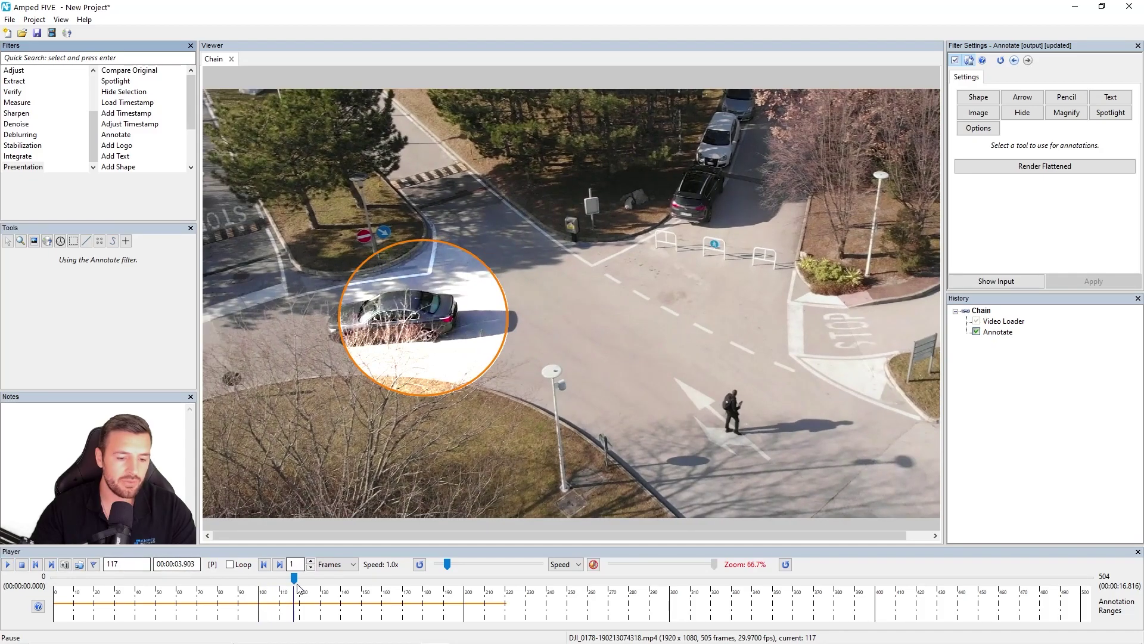
# Recentre the spotlight over the car at frame 89 and toggle a keyframe there
pyautogui.moveTo(293, 577); pyautogui.dragTo(238, 587)
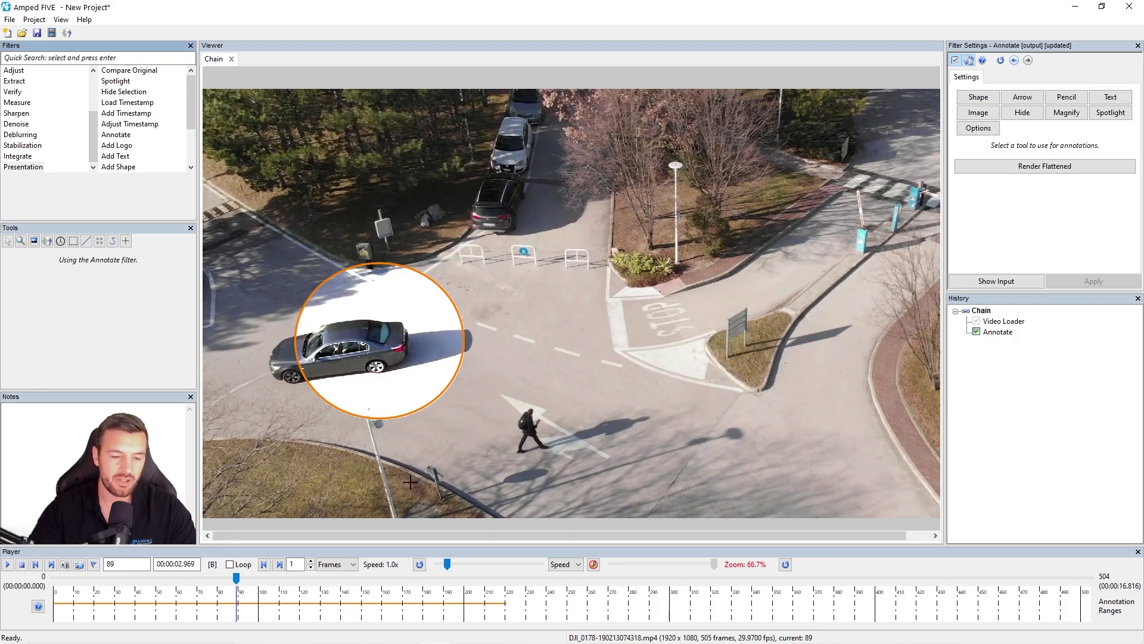
pyautogui.click(398, 308)
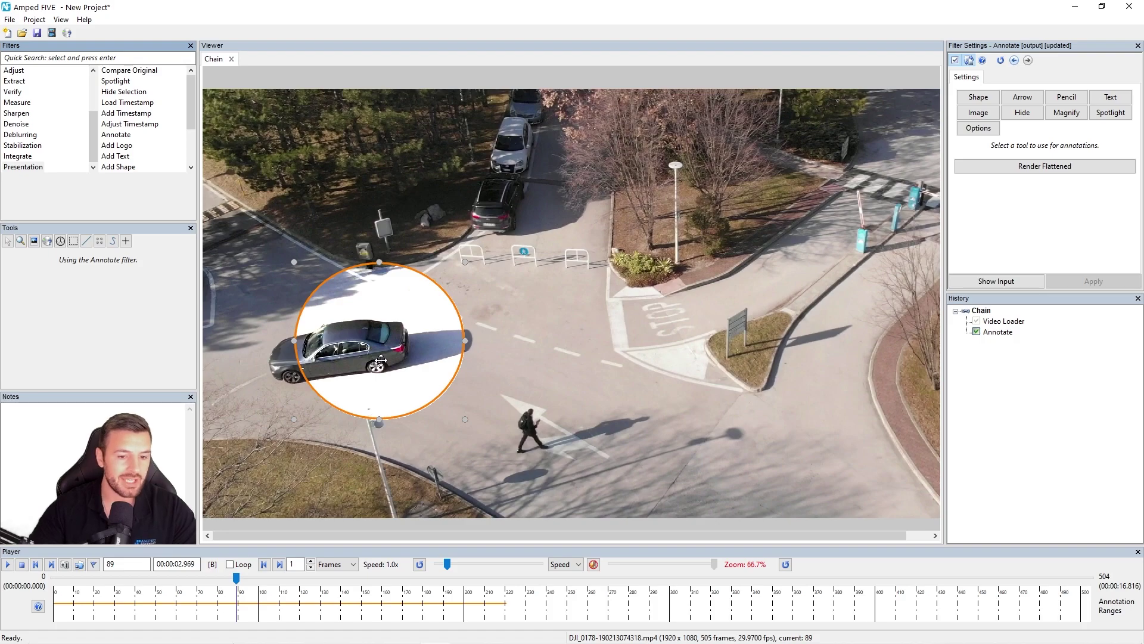
pyautogui.moveTo(399, 363); pyautogui.dragTo(358, 373)
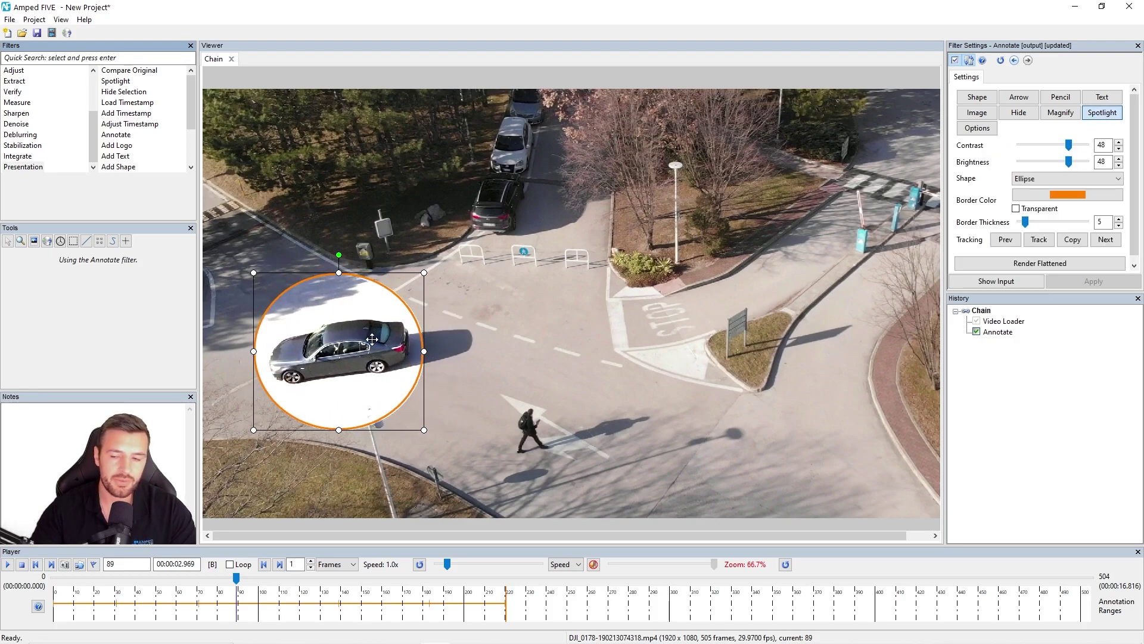
pyautogui.rightClick(369, 353)
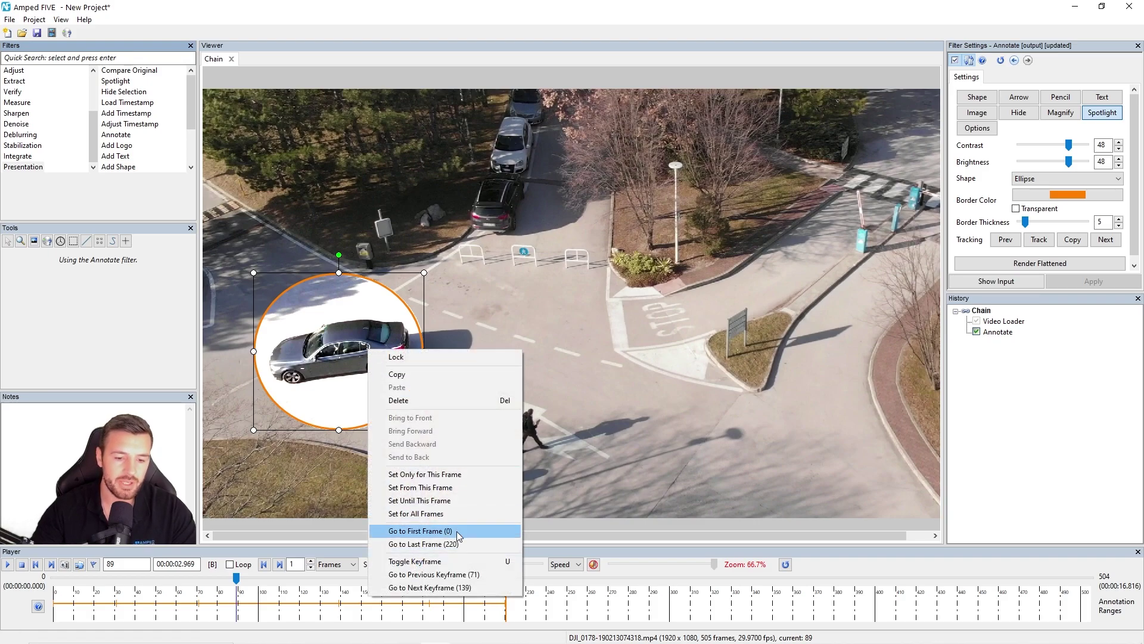
pyautogui.click(417, 561)
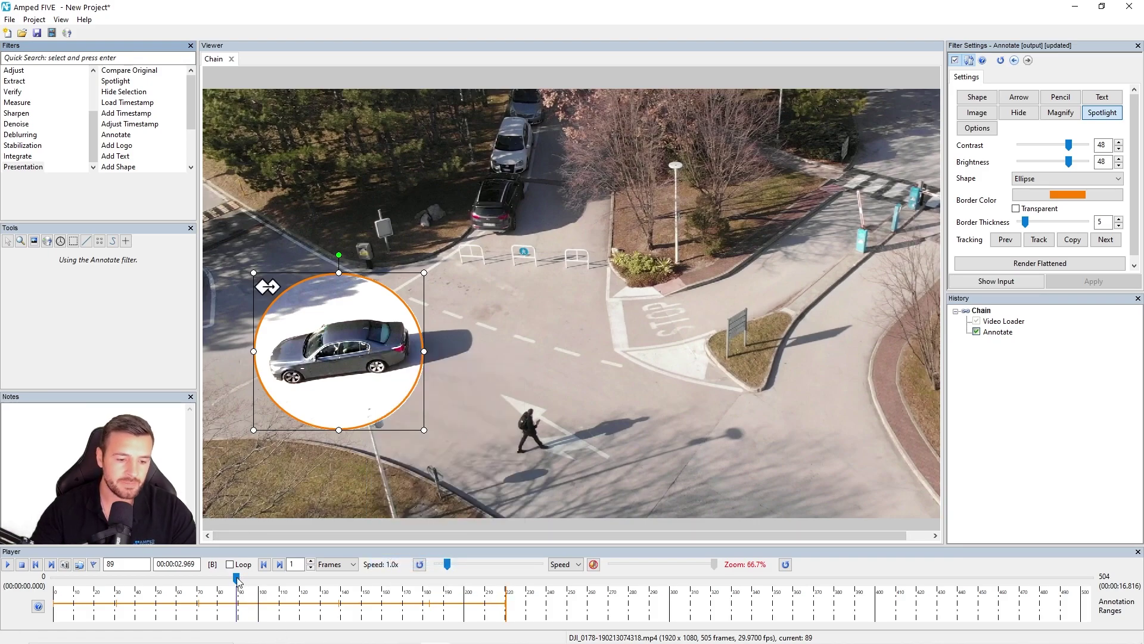
pyautogui.press('Escape')
# Play the footage from the start, then recentre the spotlight over the car at frame 36 and toggle a keyframe
pyautogui.click(7, 564)
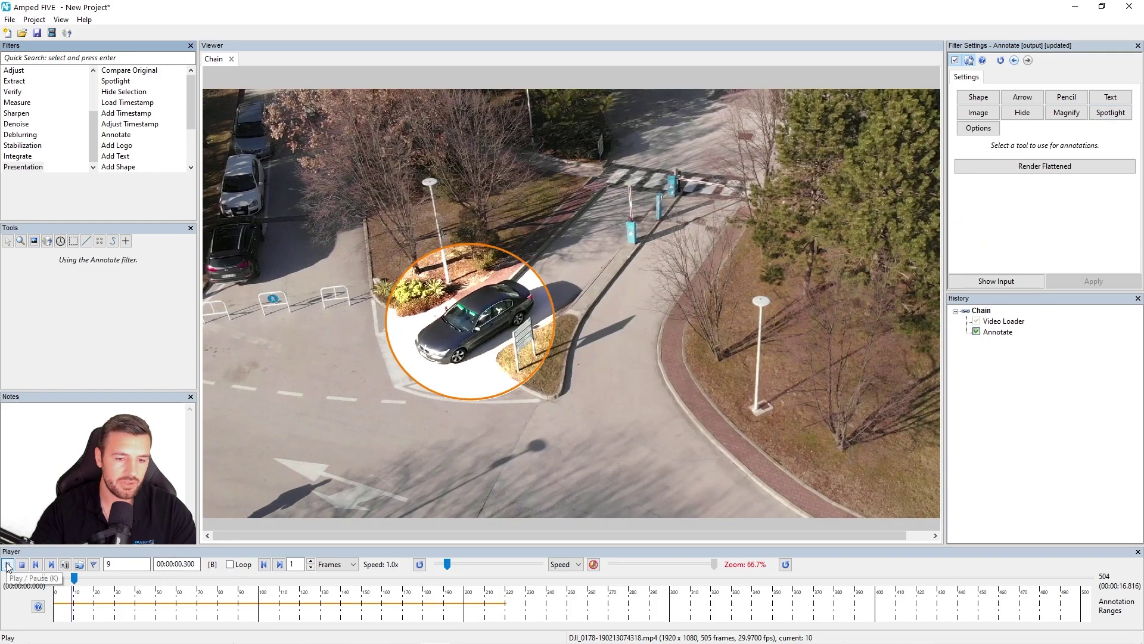
pyautogui.click(7, 564)
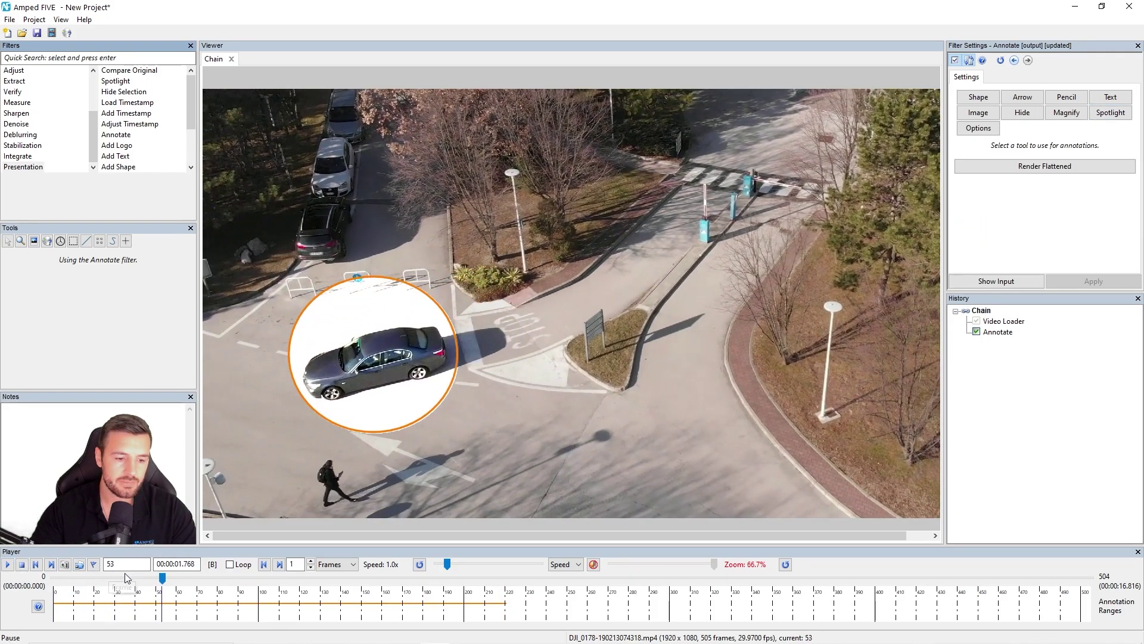
pyautogui.moveTo(160, 581); pyautogui.dragTo(127, 581)
pyautogui.click(383, 366)
pyautogui.moveTo(383, 366)
pyautogui.mouseDown()
pyautogui.moveTo(405, 355)
pyautogui.moveTo(394, 356)
pyautogui.mouseUp()
pyautogui.rightClick(394, 356)
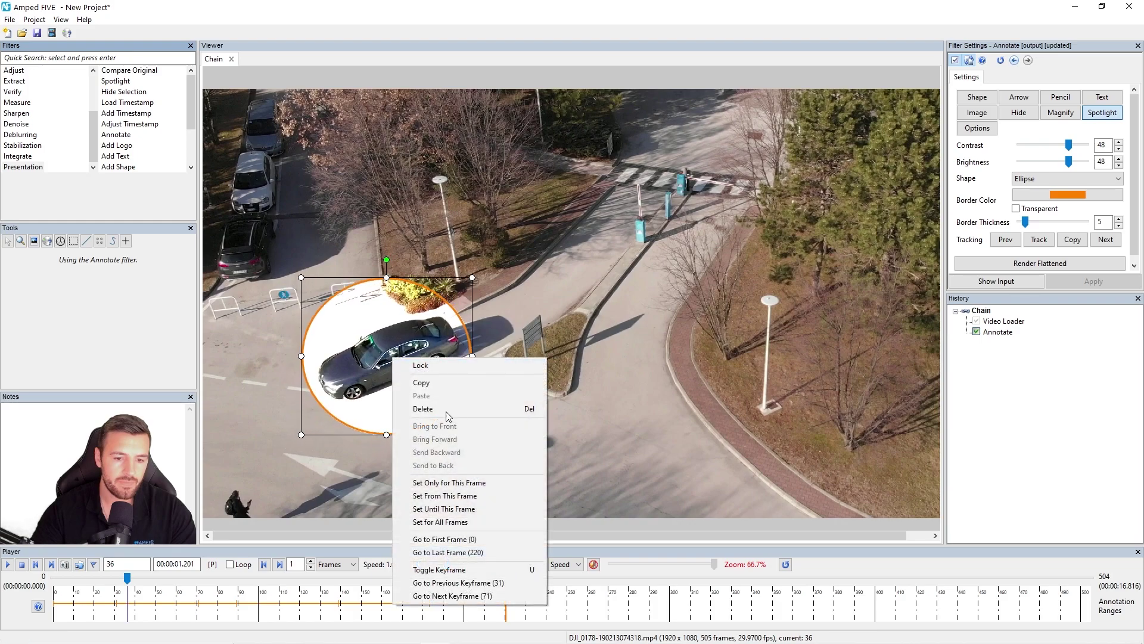
pyautogui.click(455, 568)
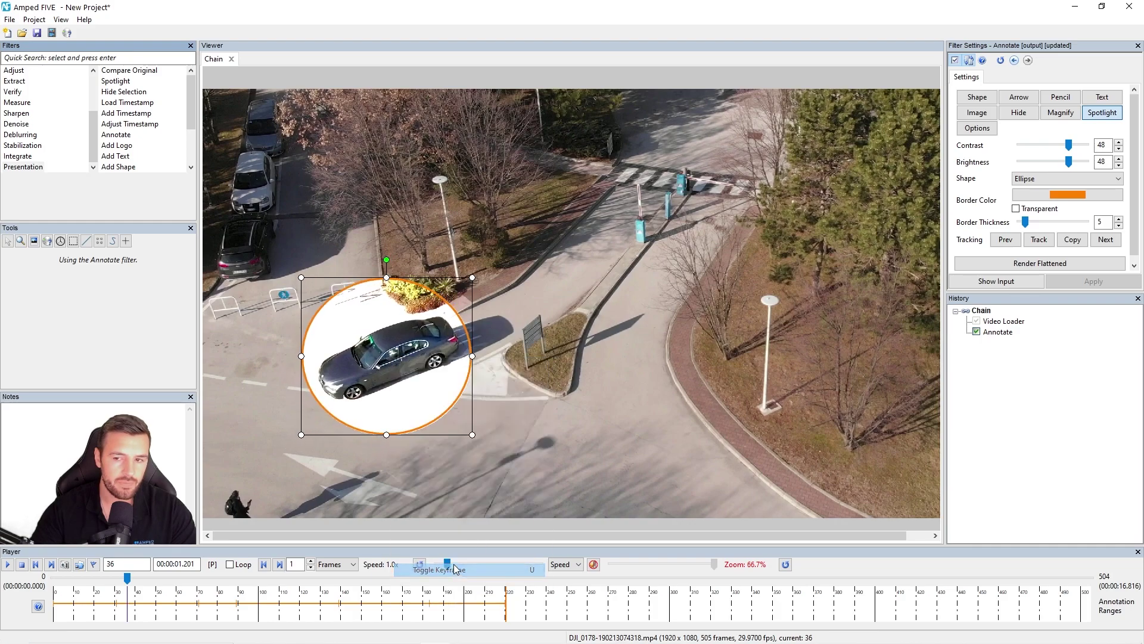
pyautogui.click(316, 291)
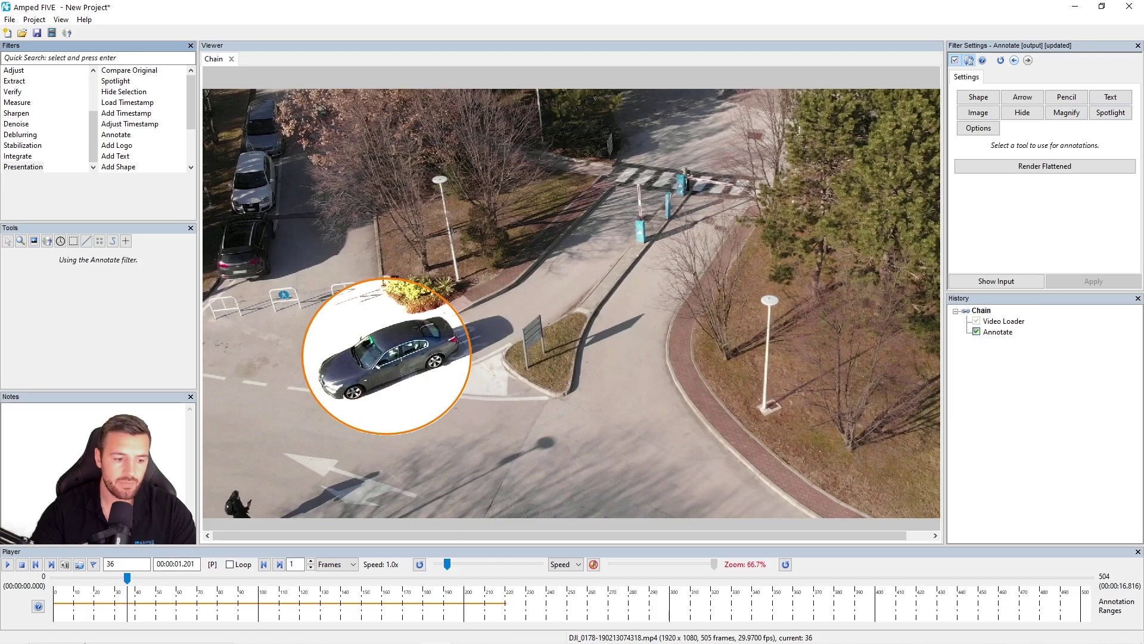
# Play on to frame 150, move the spotlight back onto the car and toggle a keyframe there
pyautogui.click(8, 564)
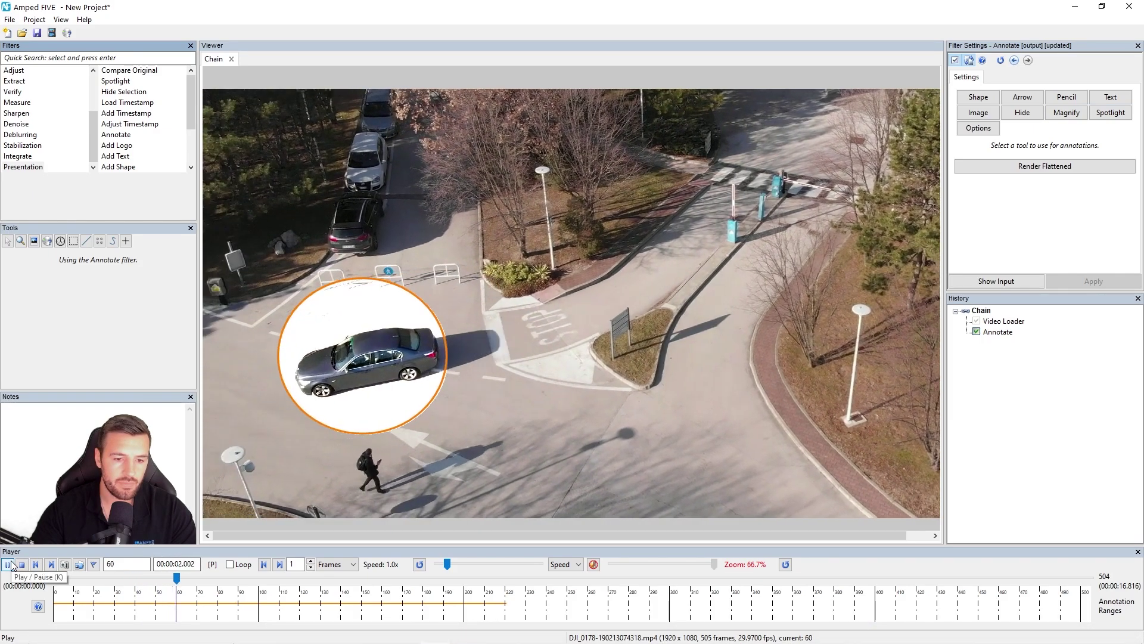
pyautogui.click(10, 564)
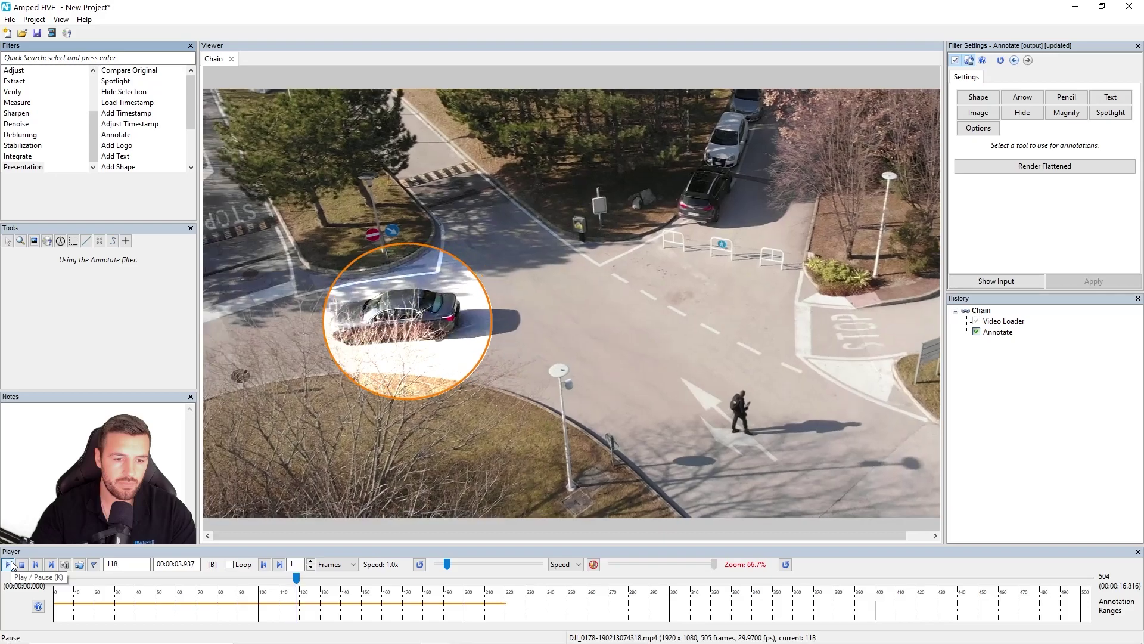
pyautogui.click(8, 565)
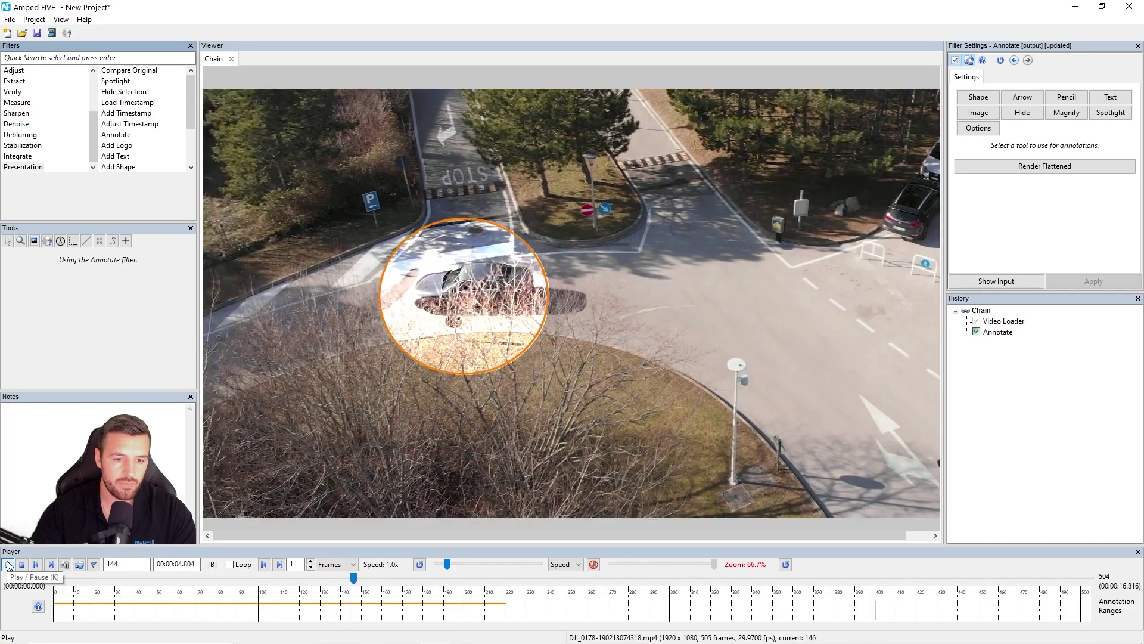
pyautogui.click(8, 564)
pyautogui.moveTo(485, 290); pyautogui.dragTo(505, 277)
pyautogui.rightClick(505, 278)
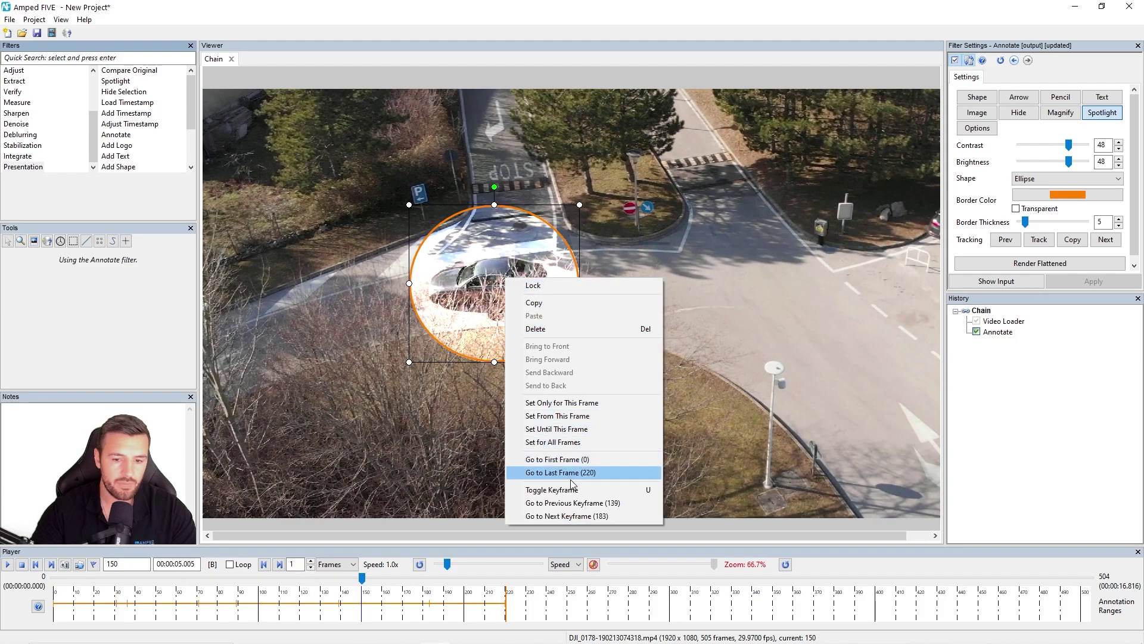
pyautogui.click(551, 490)
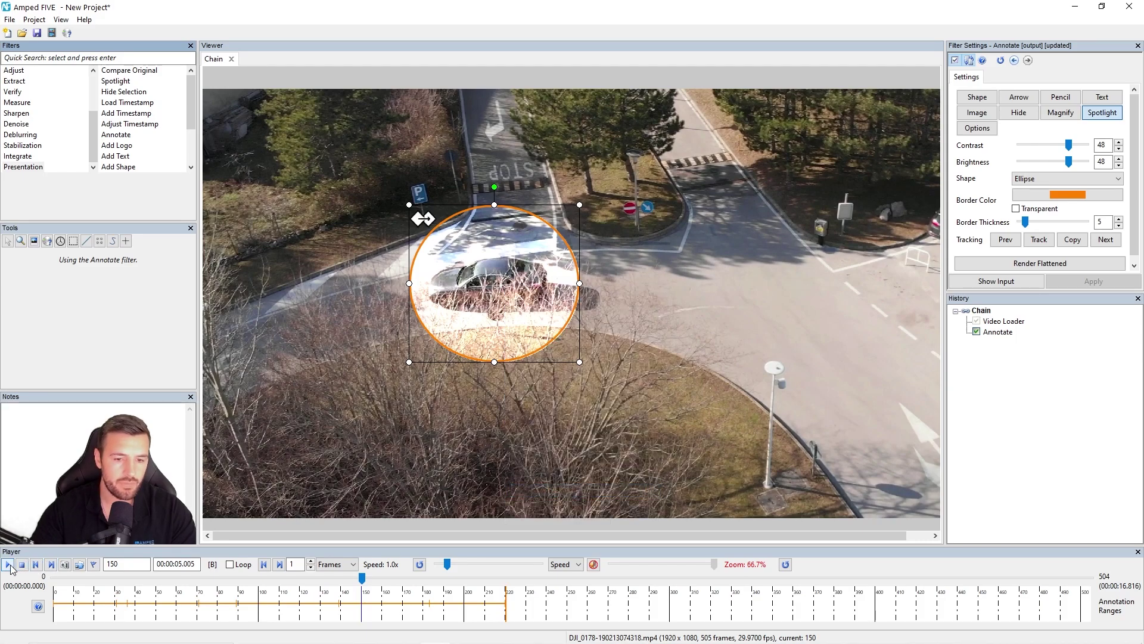
pyautogui.press('Escape')
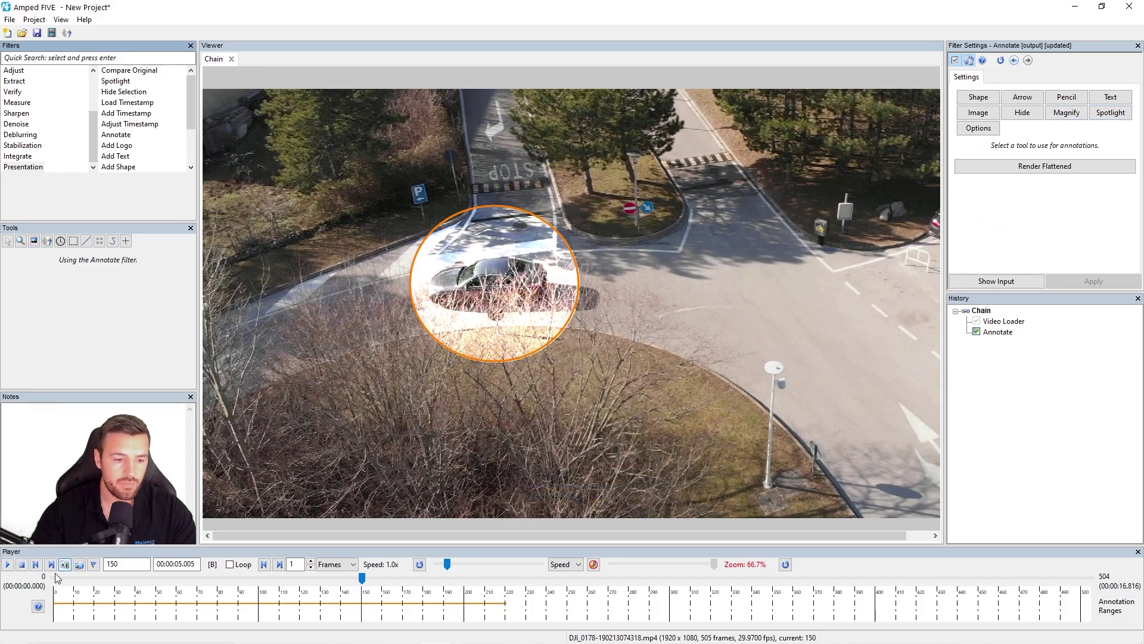
# Advance to frame 174, shift the spotlight over the car and toggle a keyframe
pyautogui.click(7, 565)
pyautogui.click(7, 565)
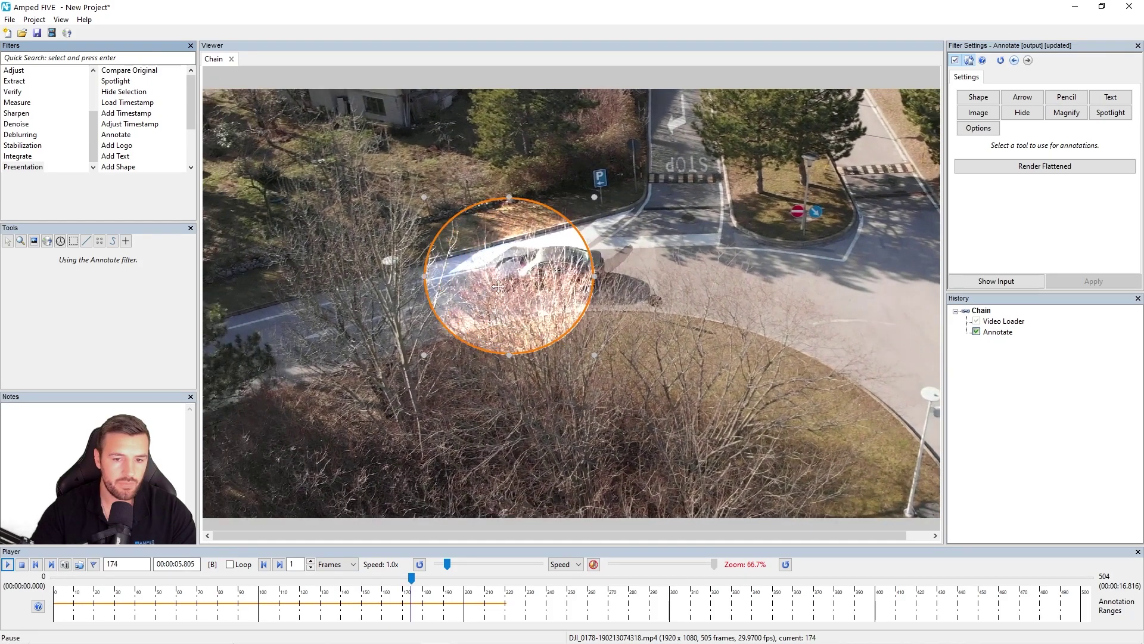
pyautogui.click(553, 275)
pyautogui.moveTo(553, 275); pyautogui.dragTo(545, 277)
pyautogui.rightClick(546, 278)
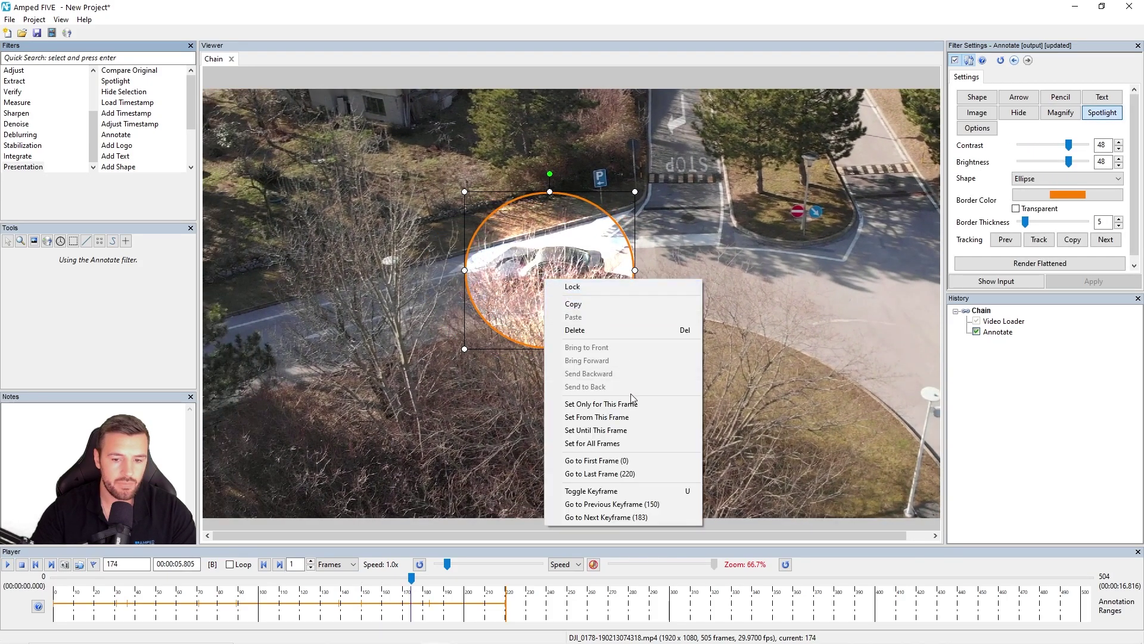
pyautogui.click(605, 496)
pyautogui.press('Escape')
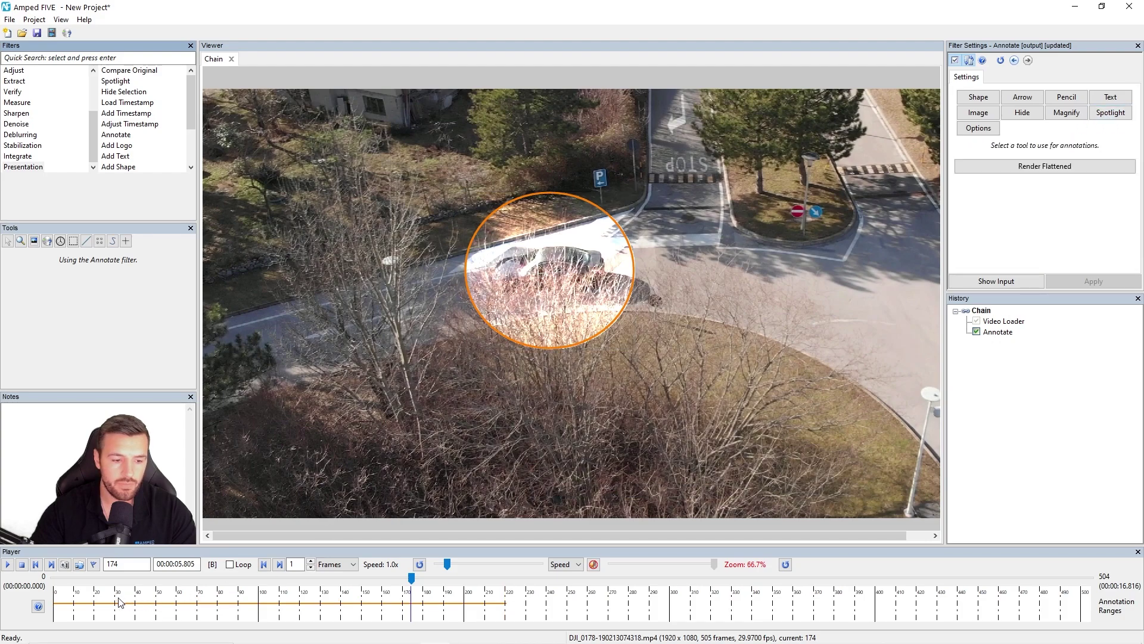
# Play the rest of the footage and replay it from the start to check the spotlight's path, returning to frame 0
pyautogui.click(8, 565)
pyautogui.click(8, 565)
pyautogui.click(582, 288)
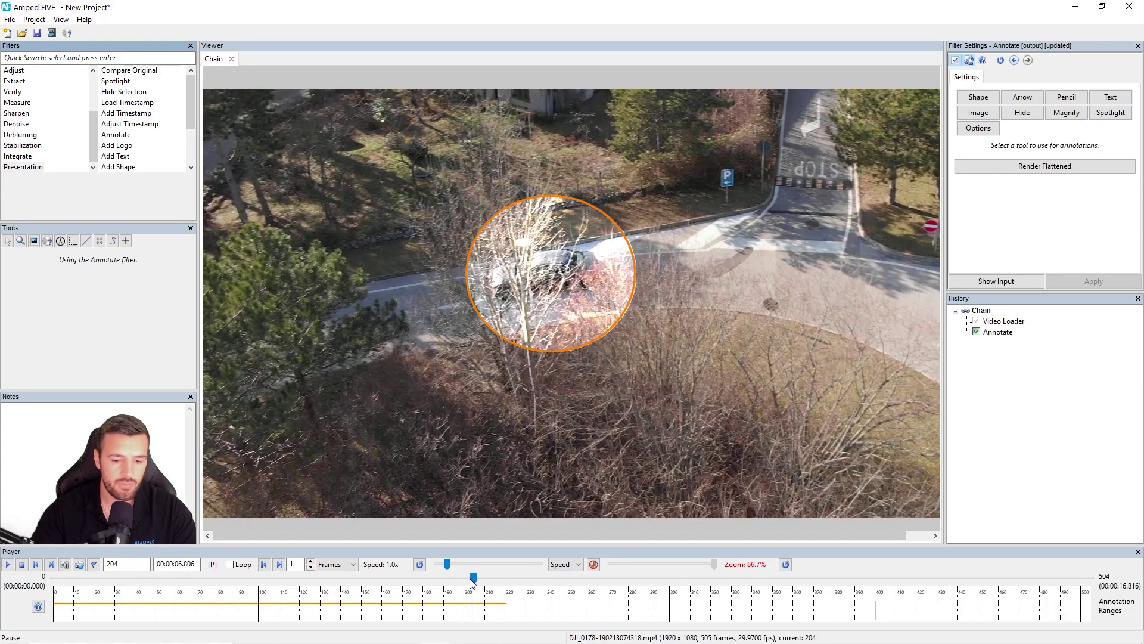
pyautogui.click(65, 574)
pyautogui.click(8, 565)
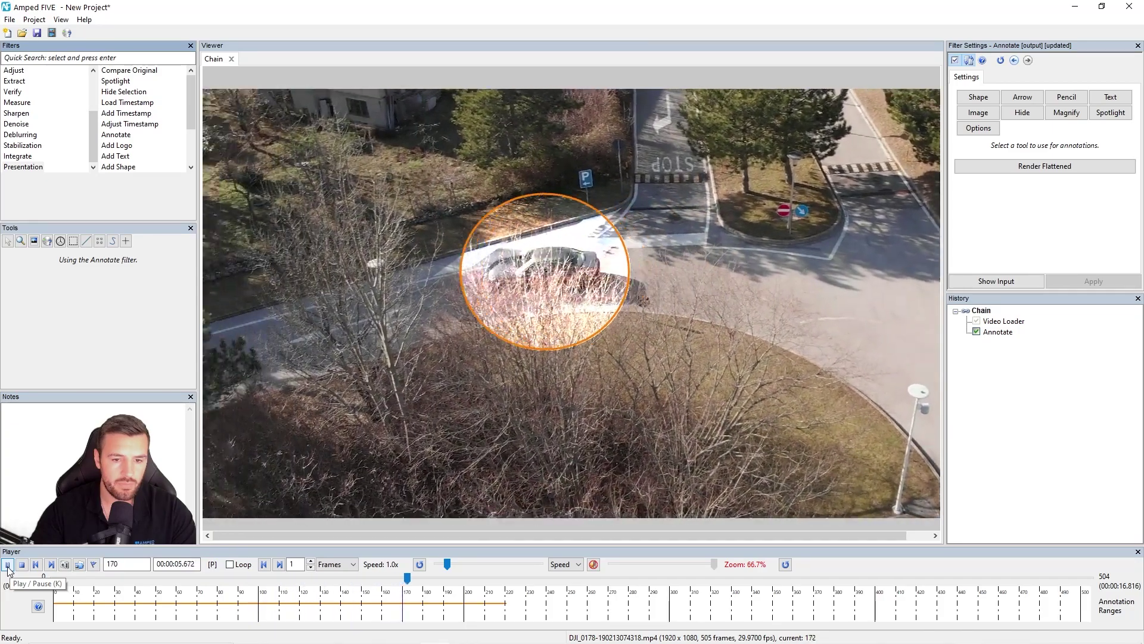
pyautogui.click(8, 565)
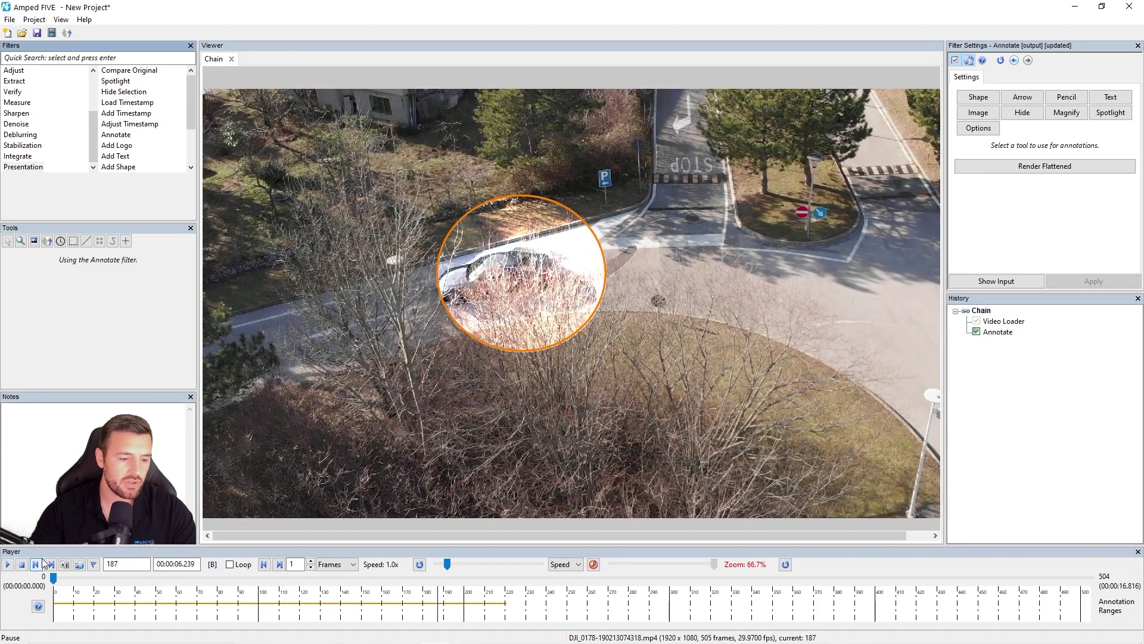
pyautogui.press('Home')
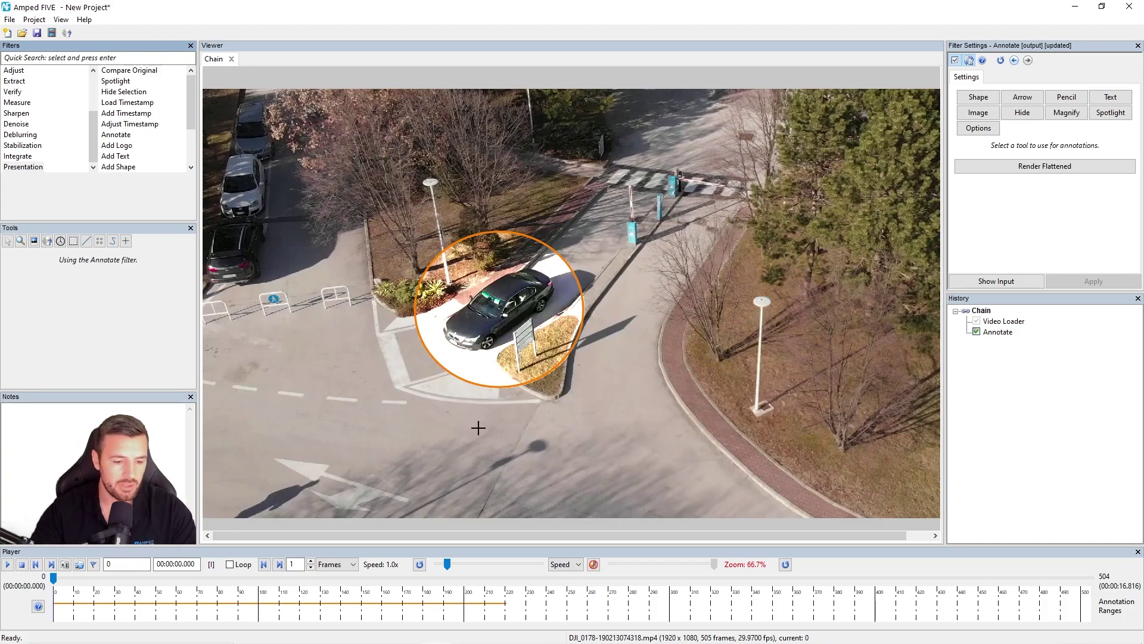
# At frame 55, add a rectangular magnify window in the footage's upper-right area with its source on the pedestrian
pyautogui.click(143, 584)
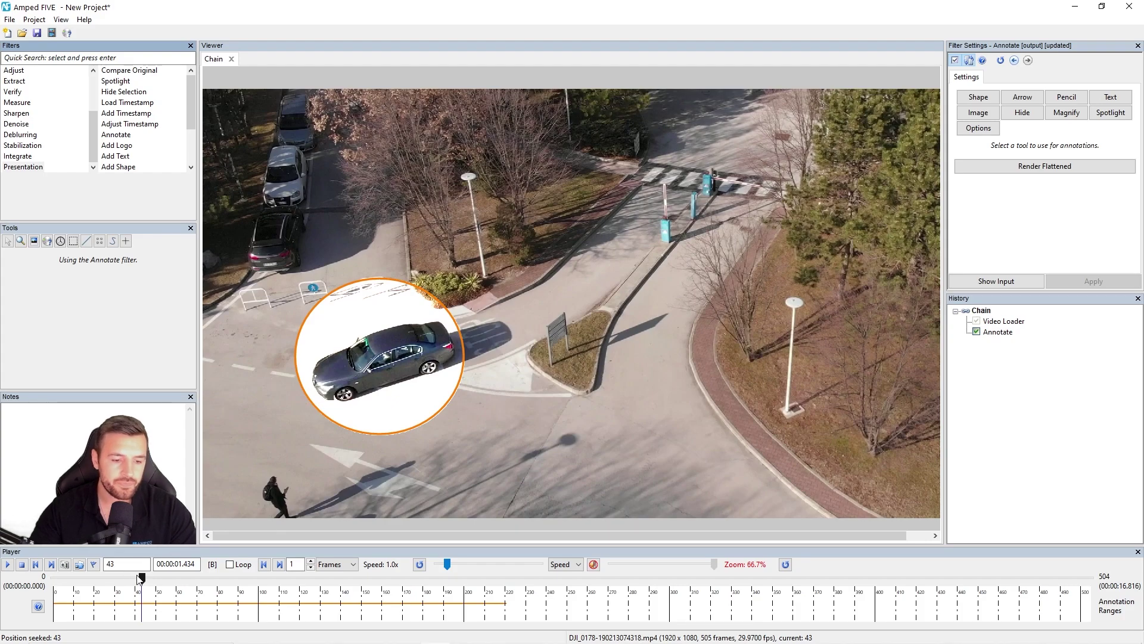
pyautogui.click(155, 582)
pyautogui.moveTo(157, 581); pyautogui.dragTo(164, 577)
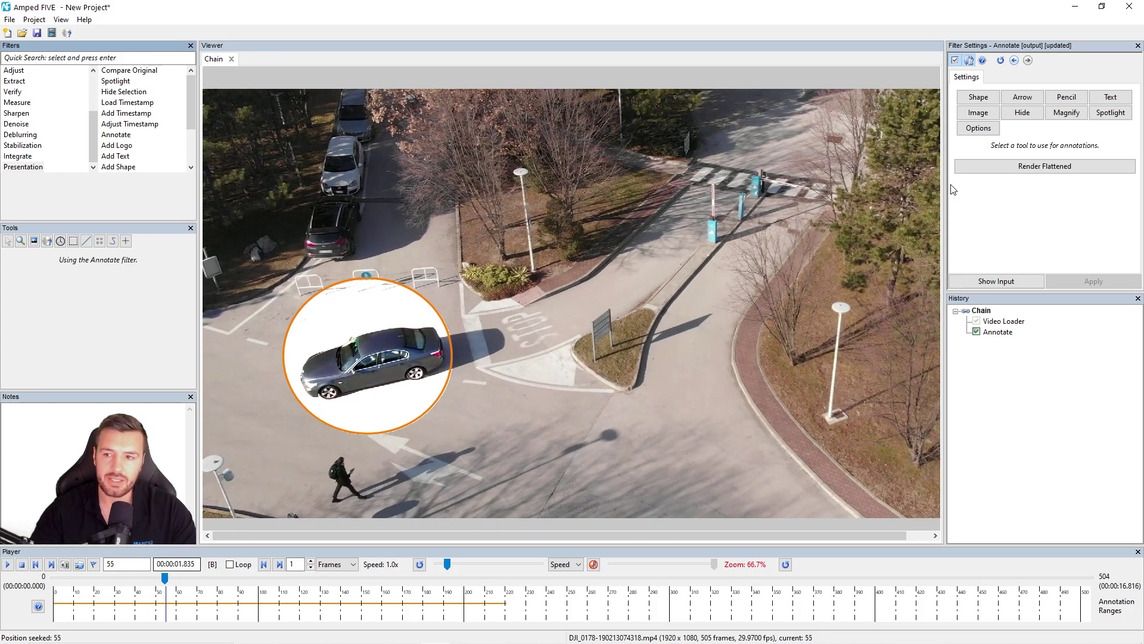
pyautogui.click(1066, 113)
pyautogui.moveTo(714, 102); pyautogui.dragTo(921, 282)
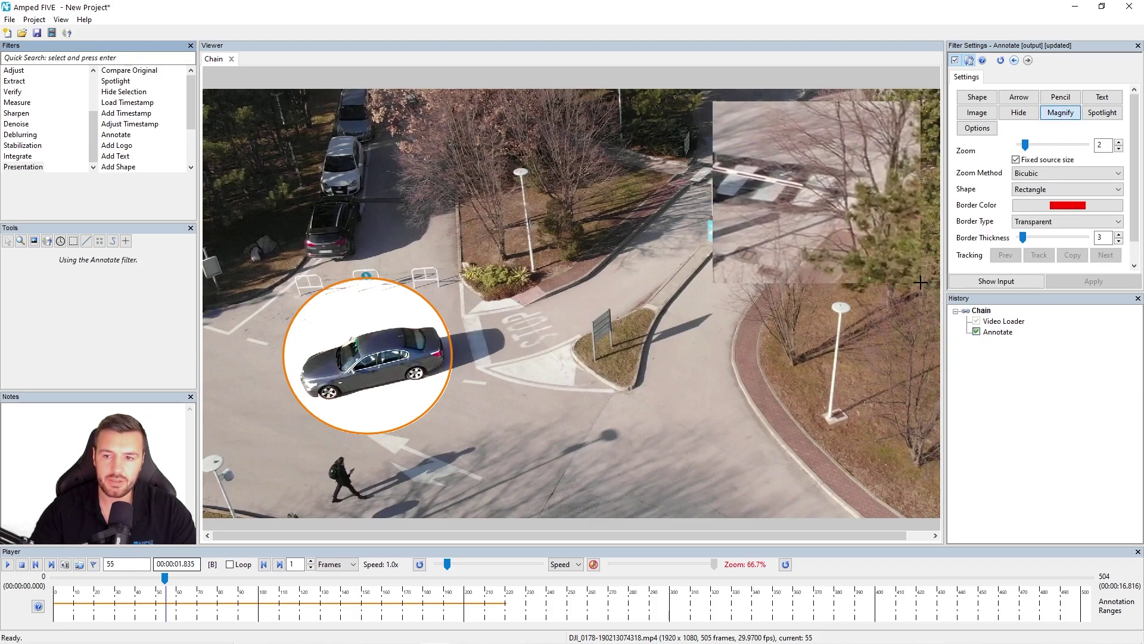
pyautogui.moveTo(847, 203); pyautogui.dragTo(340, 471)
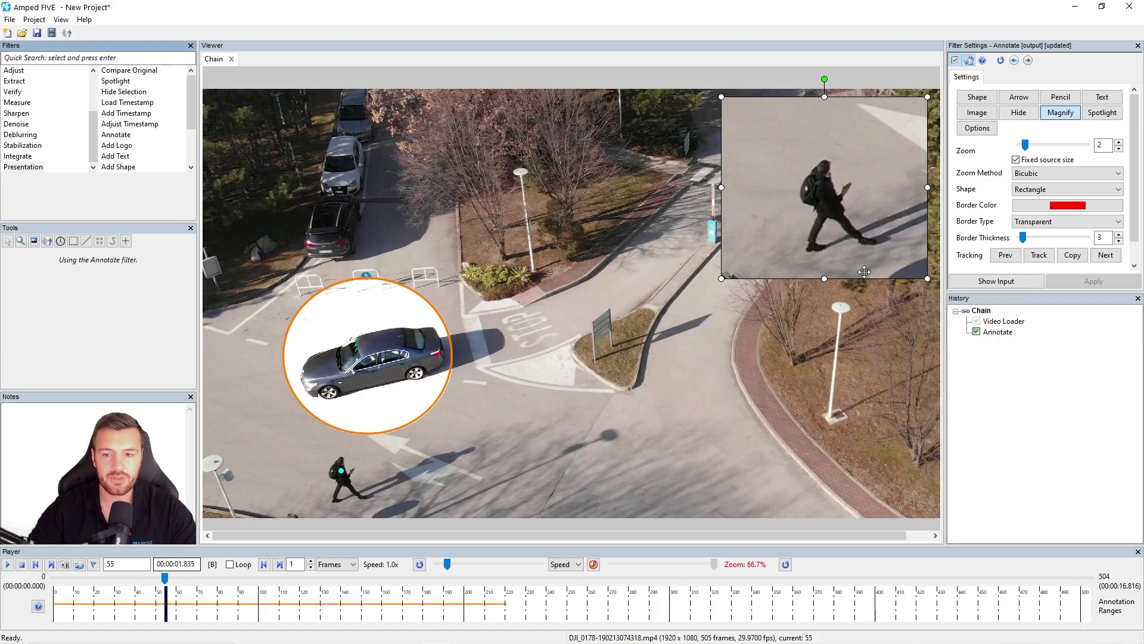
# Fit the magnifier's tracking selection tightly around the pedestrian, track the pedestrian through frame 136, and deselect the magnifier
pyautogui.click(1043, 259)
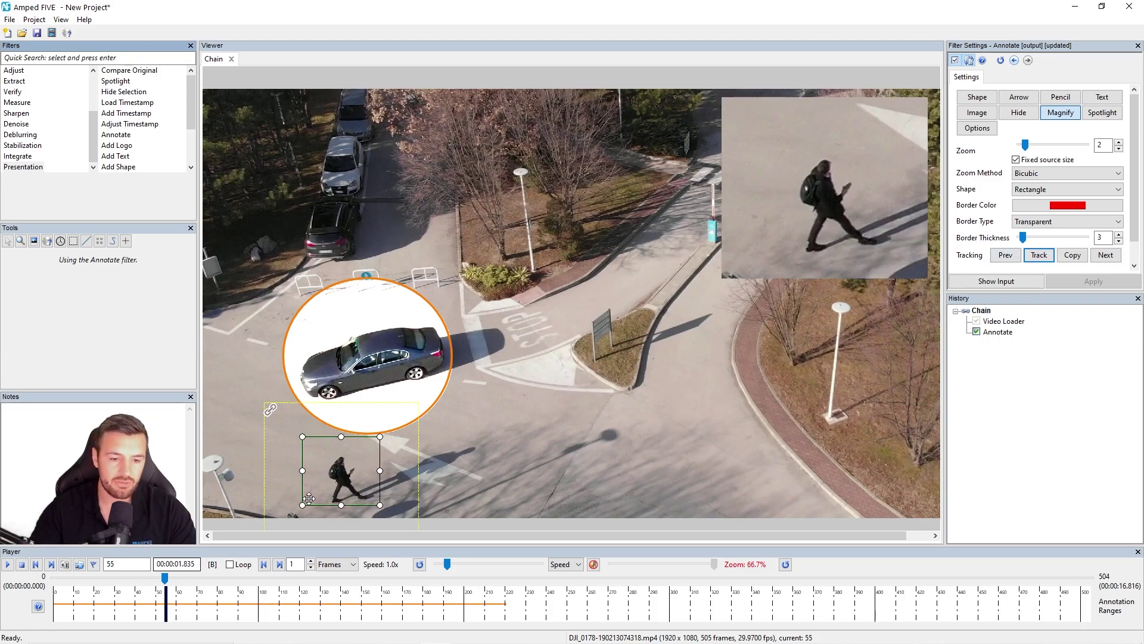
pyautogui.moveTo(302, 506); pyautogui.dragTo(322, 506)
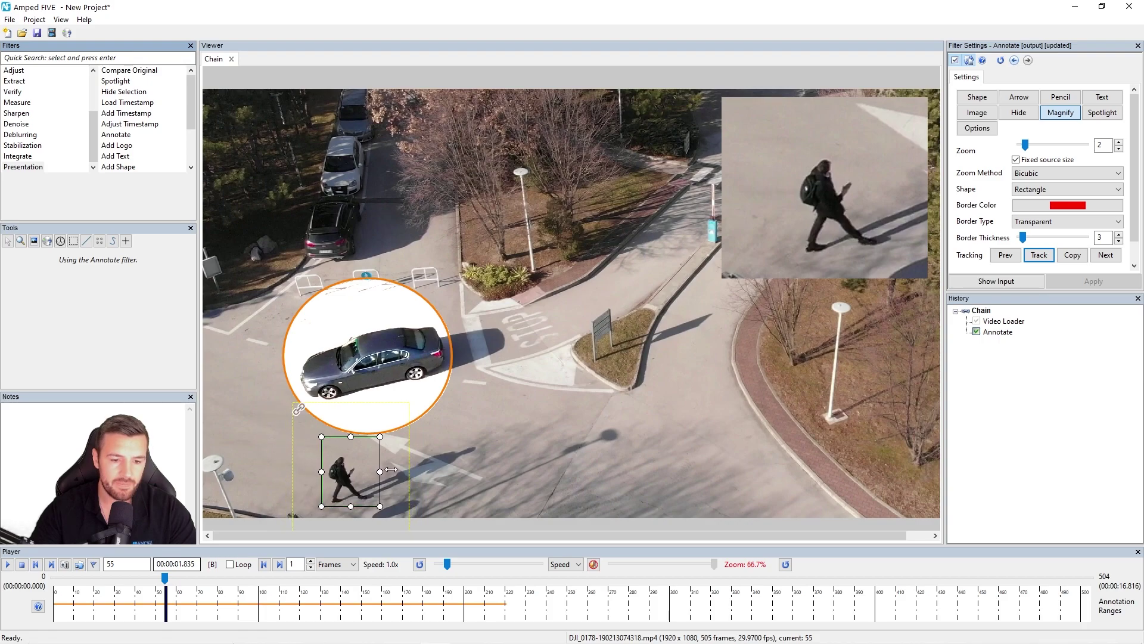
pyautogui.moveTo(380, 436); pyautogui.dragTo(356, 449)
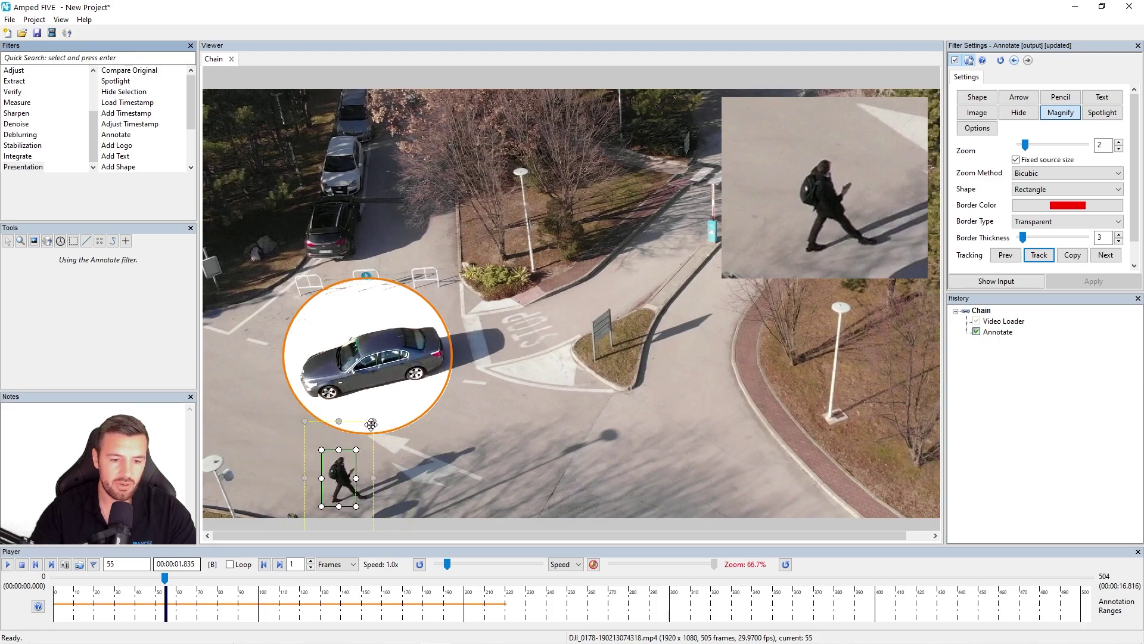
pyautogui.click(370, 431)
pyautogui.moveTo(373, 446)
pyautogui.mouseDown()
pyautogui.moveTo(388, 422)
pyautogui.moveTo(369, 438)
pyautogui.mouseUp()
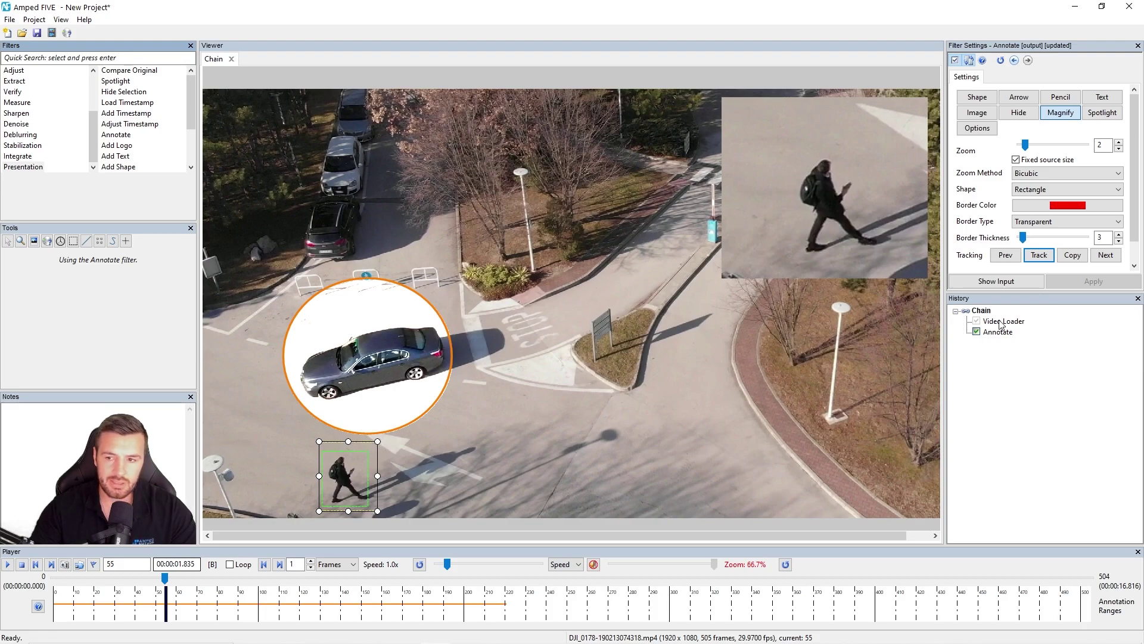
pyautogui.click(1039, 255)
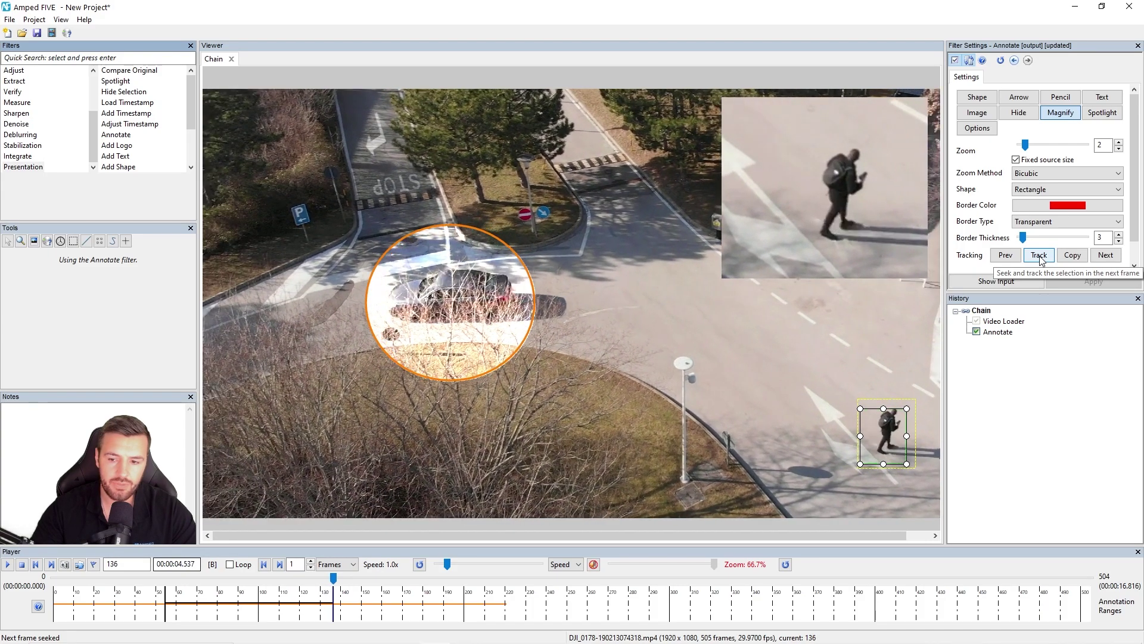
pyautogui.click(1062, 113)
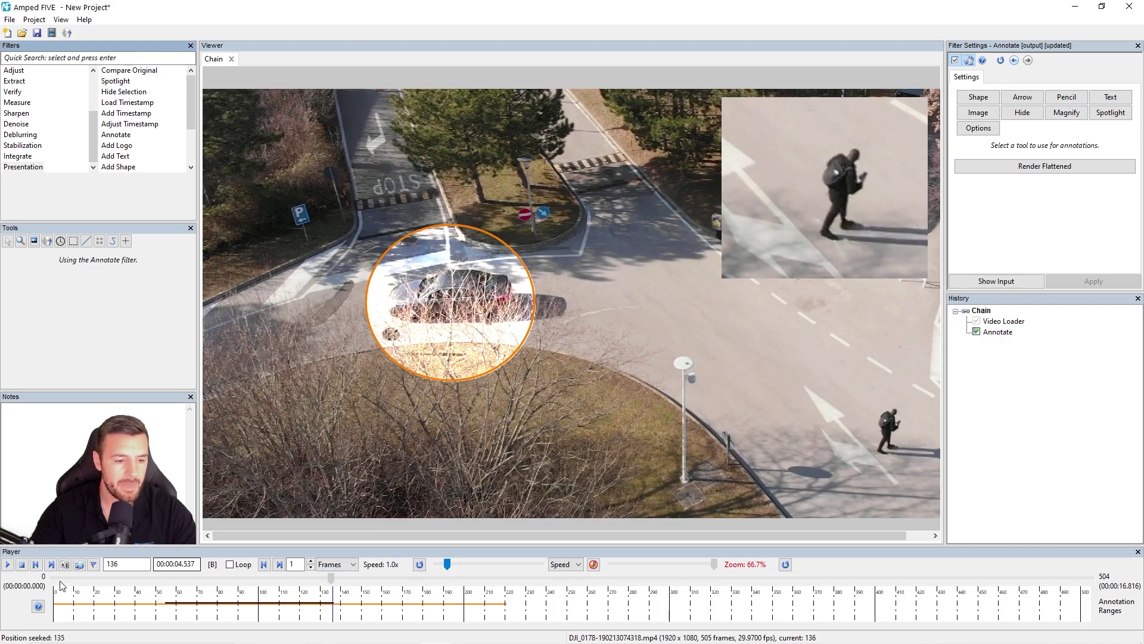
# Play the footage from the start to check the tracked magnifier together with the car spotlight
pyautogui.moveTo(61, 581); pyautogui.dragTo(42, 581)
pyautogui.click(6, 565)
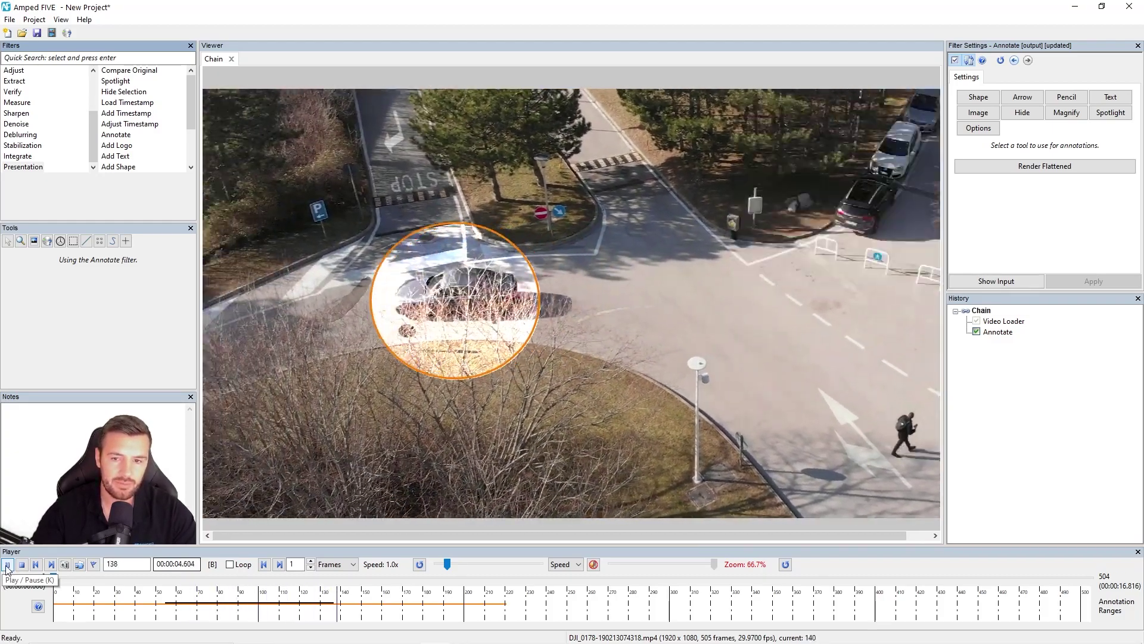
pyautogui.click(6, 565)
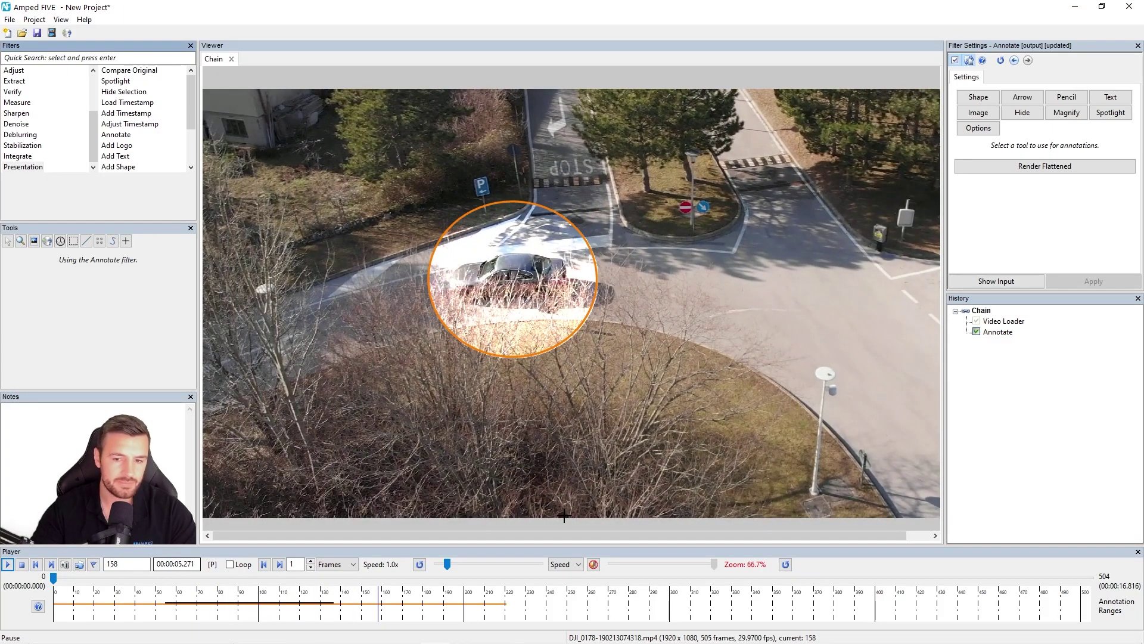